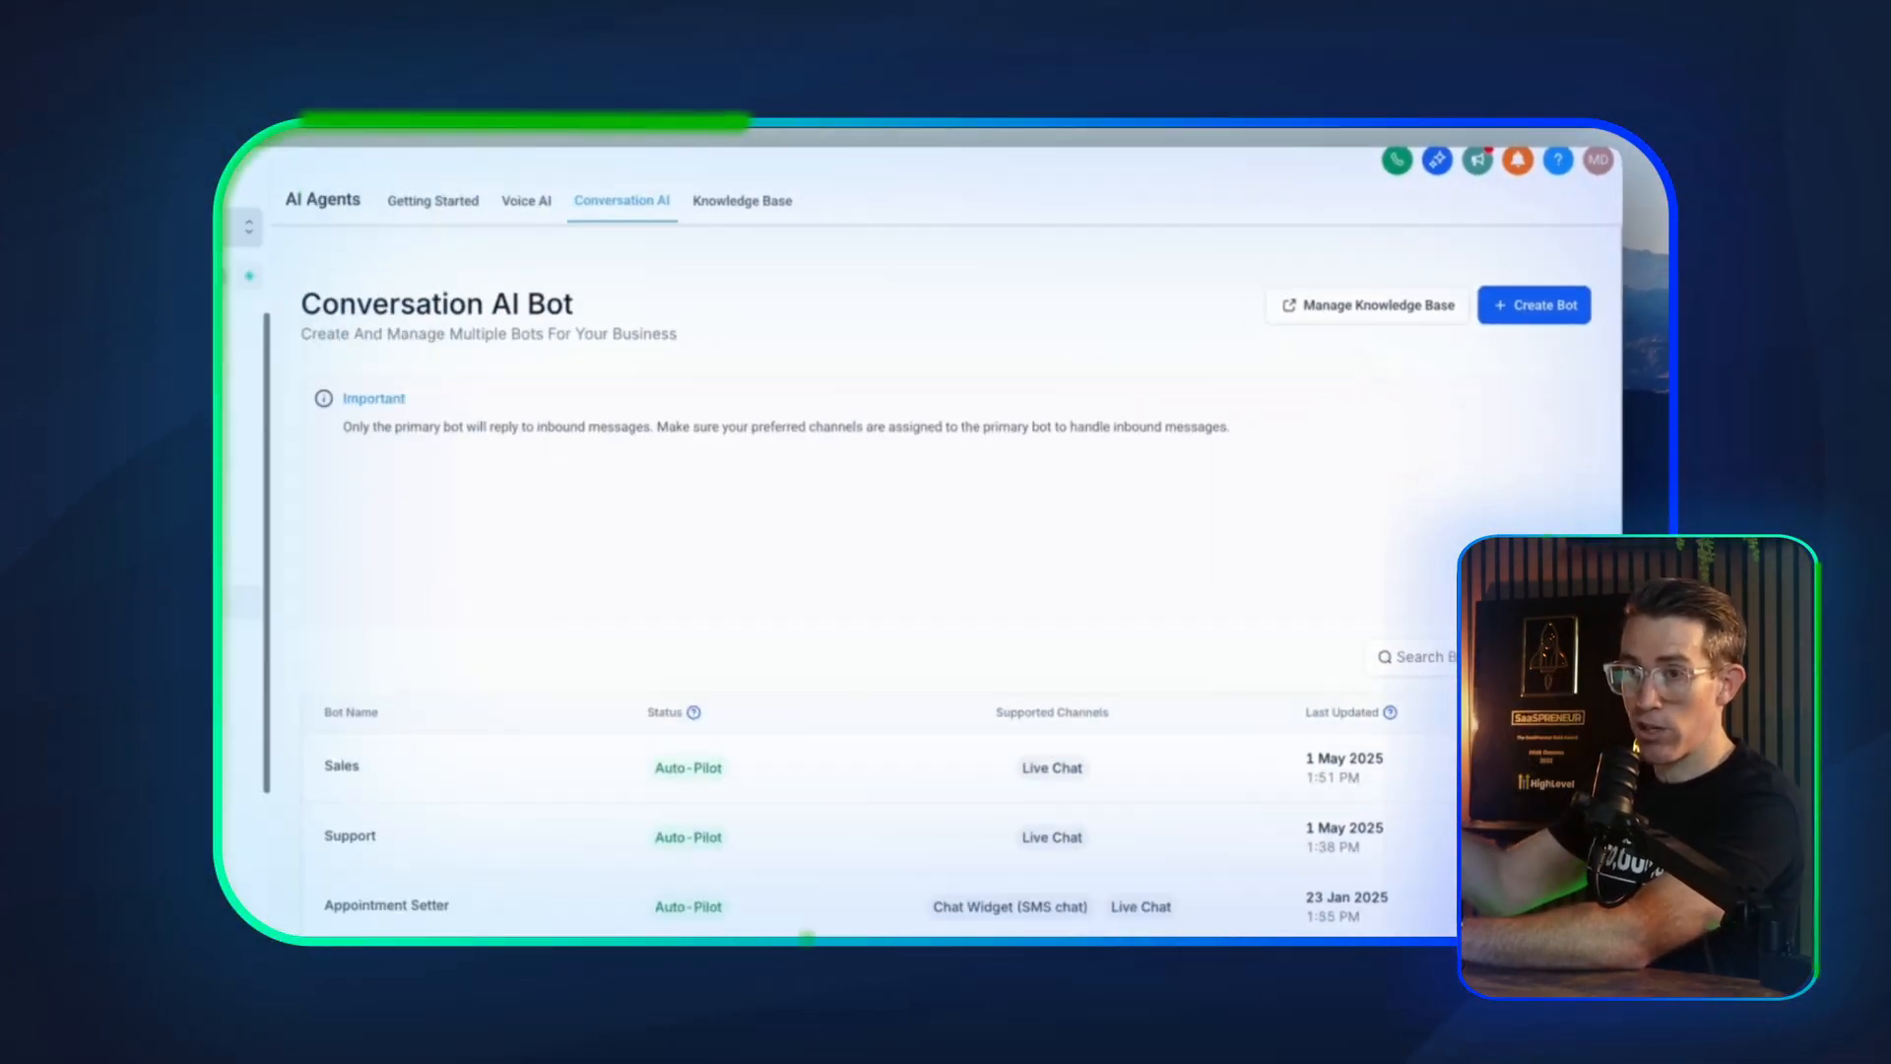
Create a new conversation bot using the Start from Scratch template
{"action": "left_click", "coordinate": [1571, 284]}
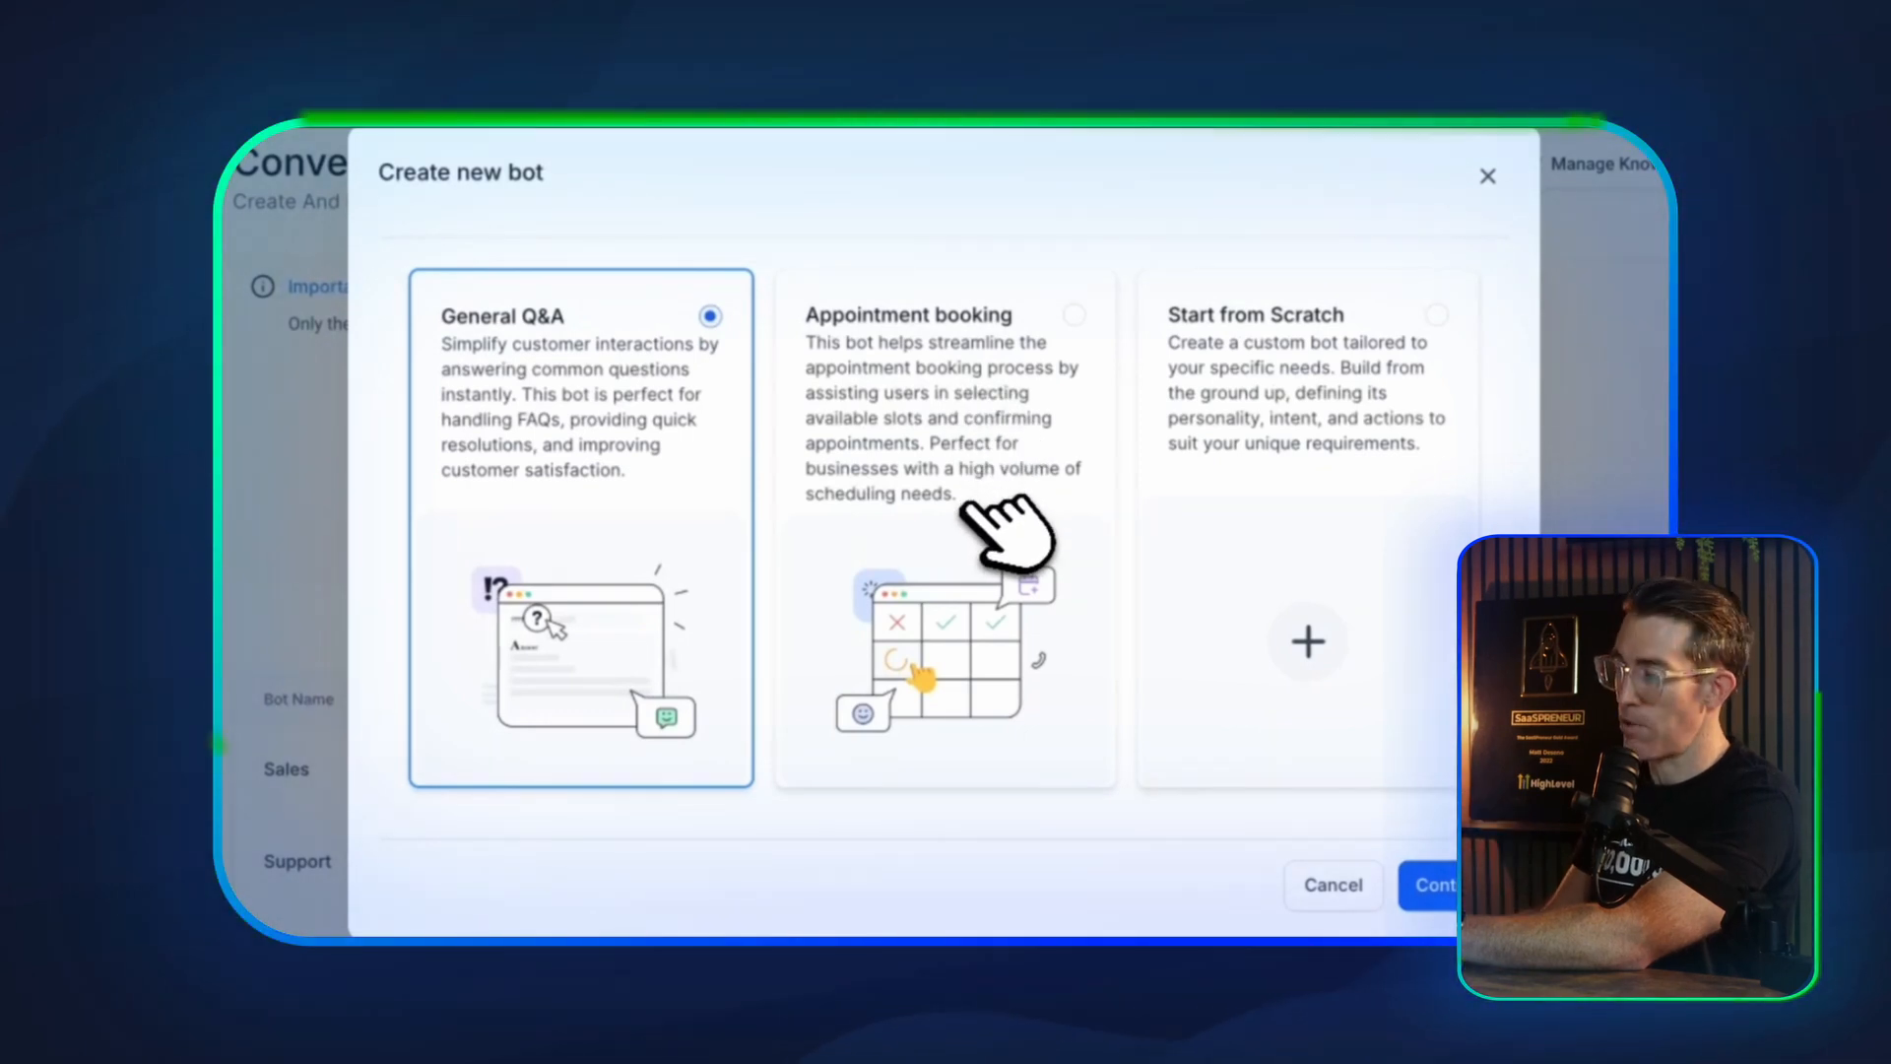
{"action": "left_click", "coordinate": [1374, 532]}
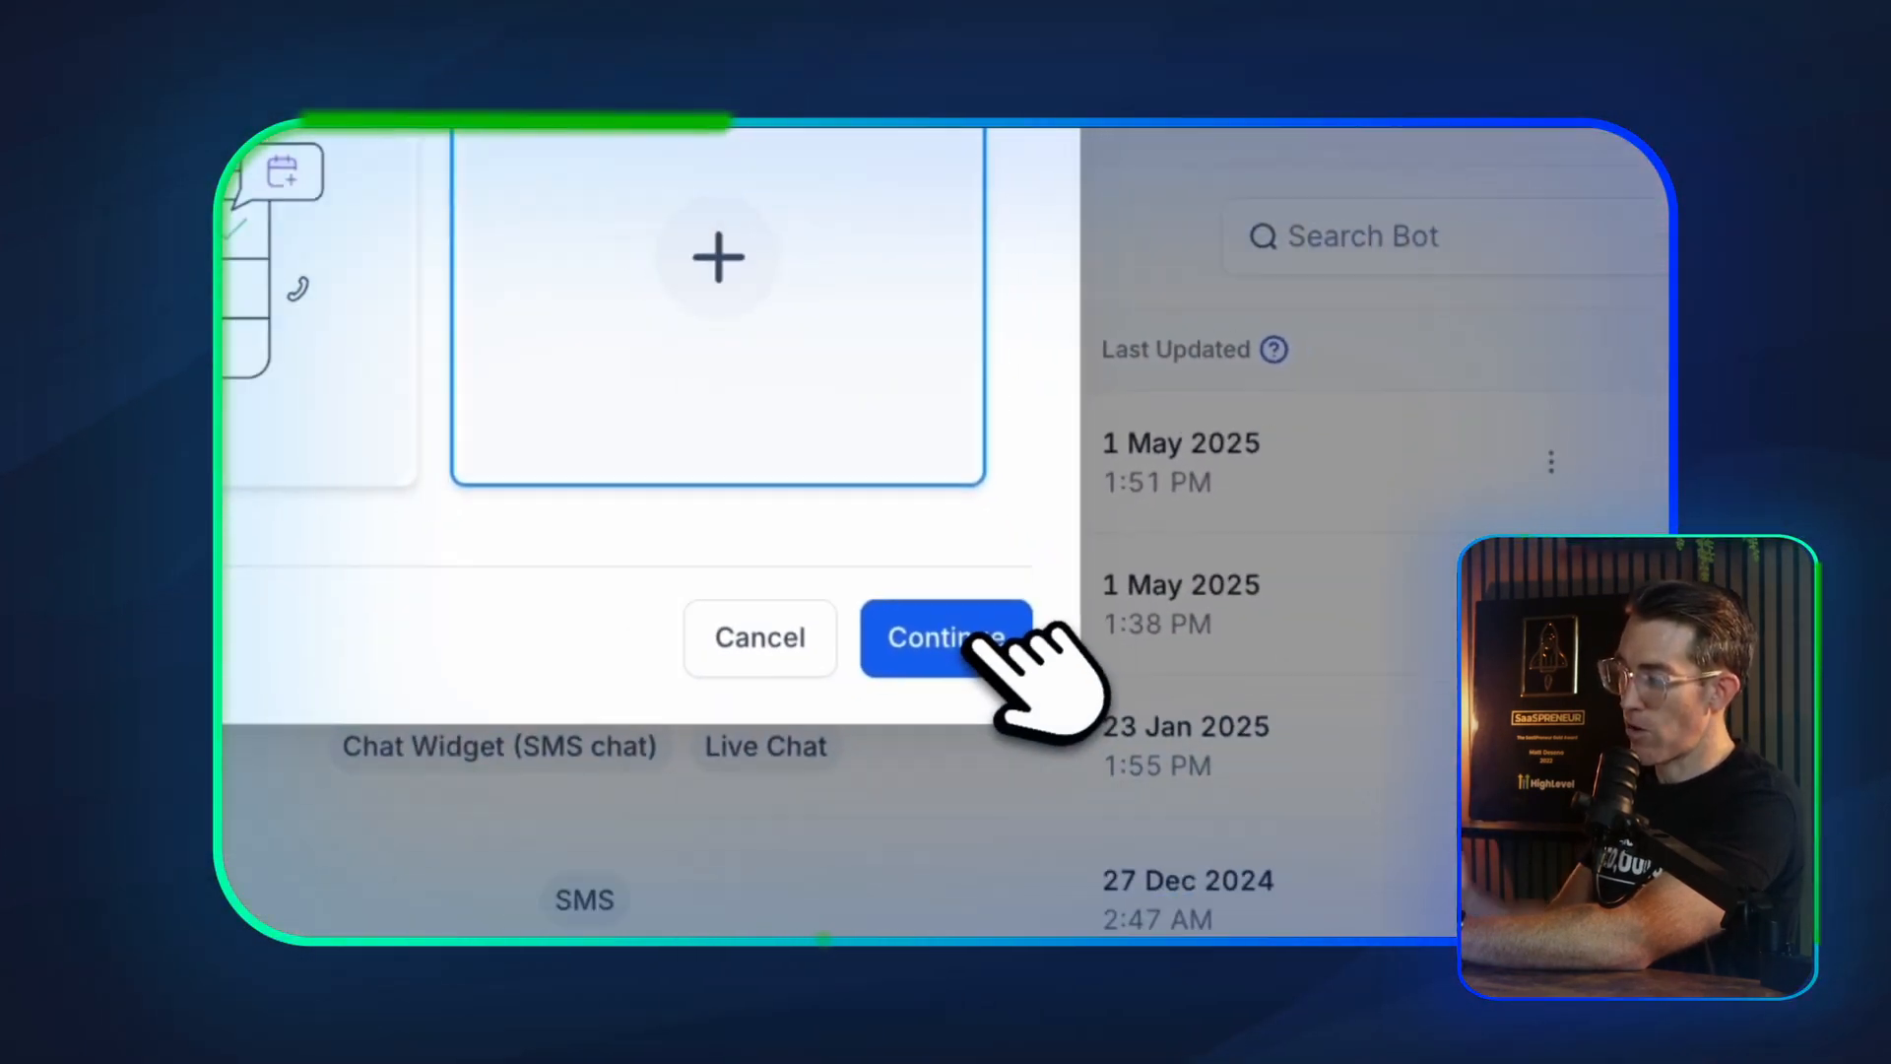
{"action": "left_click", "coordinate": [973, 642]}
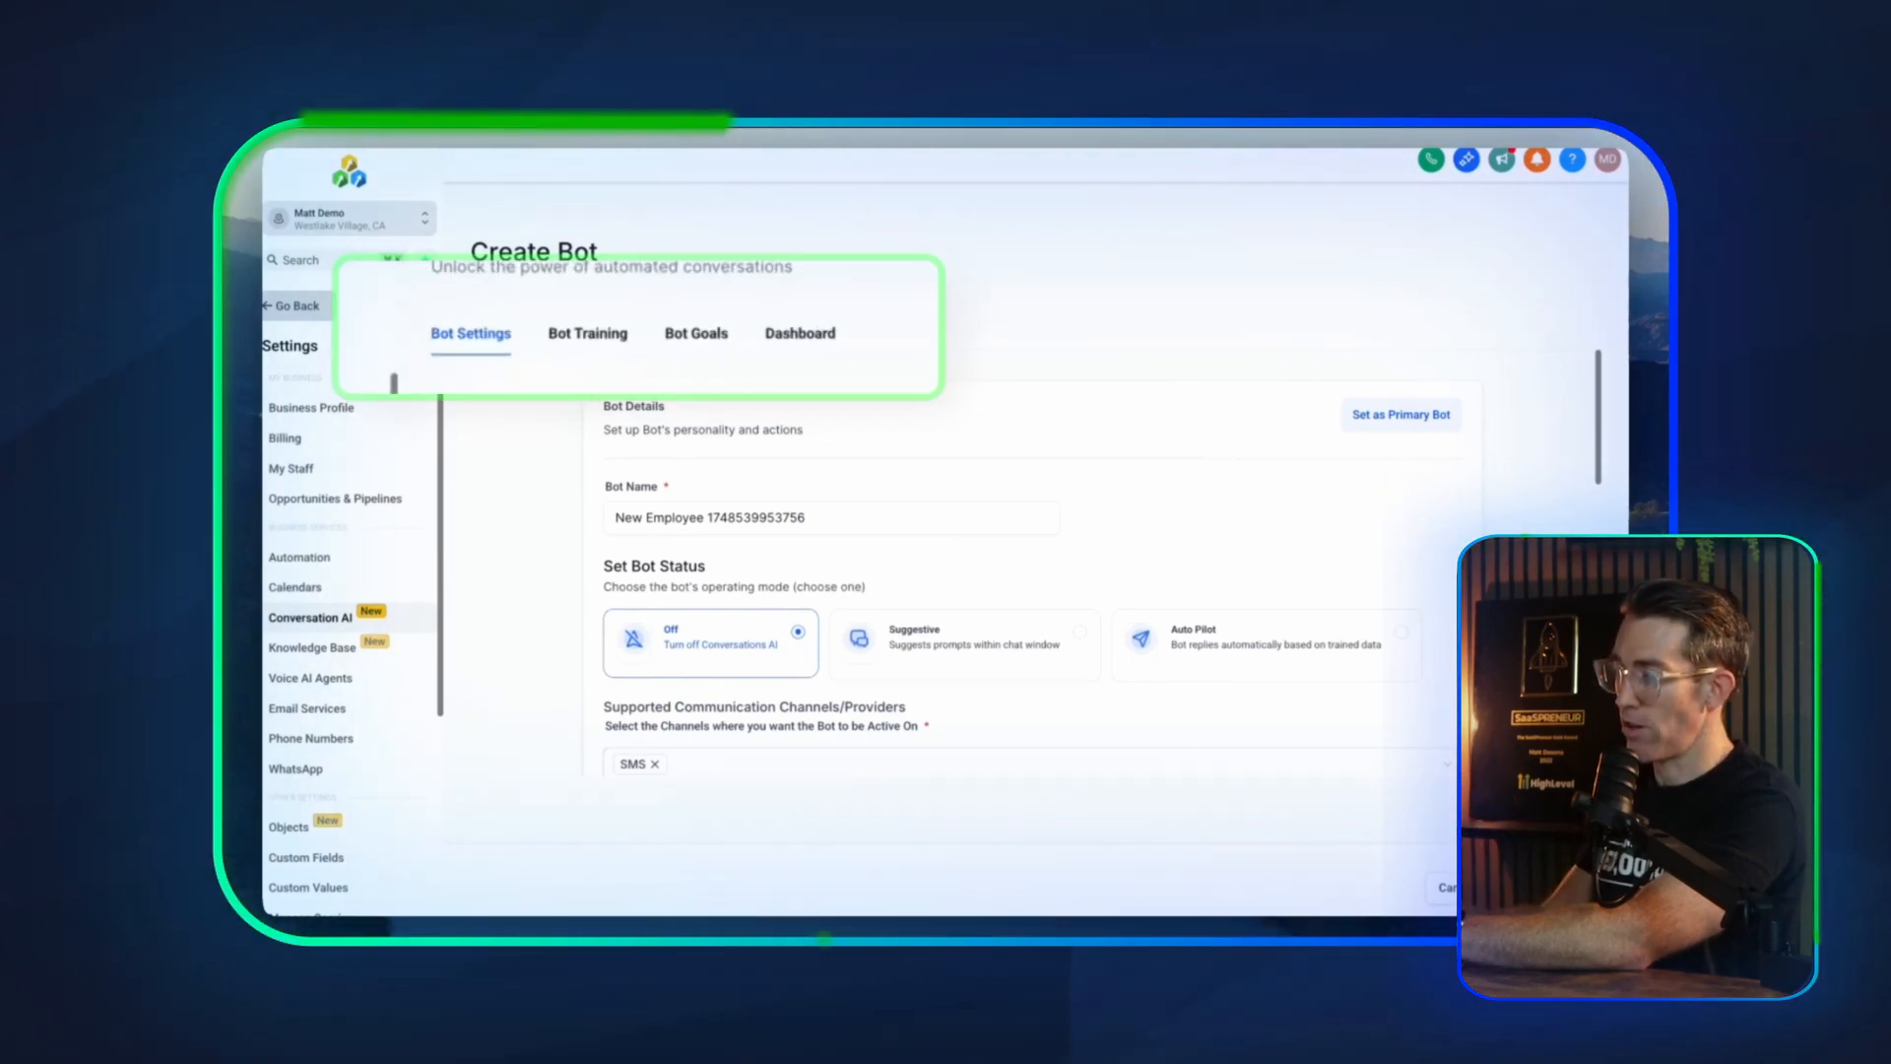
Name the bot Support and set its status to Auto Pilot
{"action": "triple_click", "coordinate": [664, 515]}
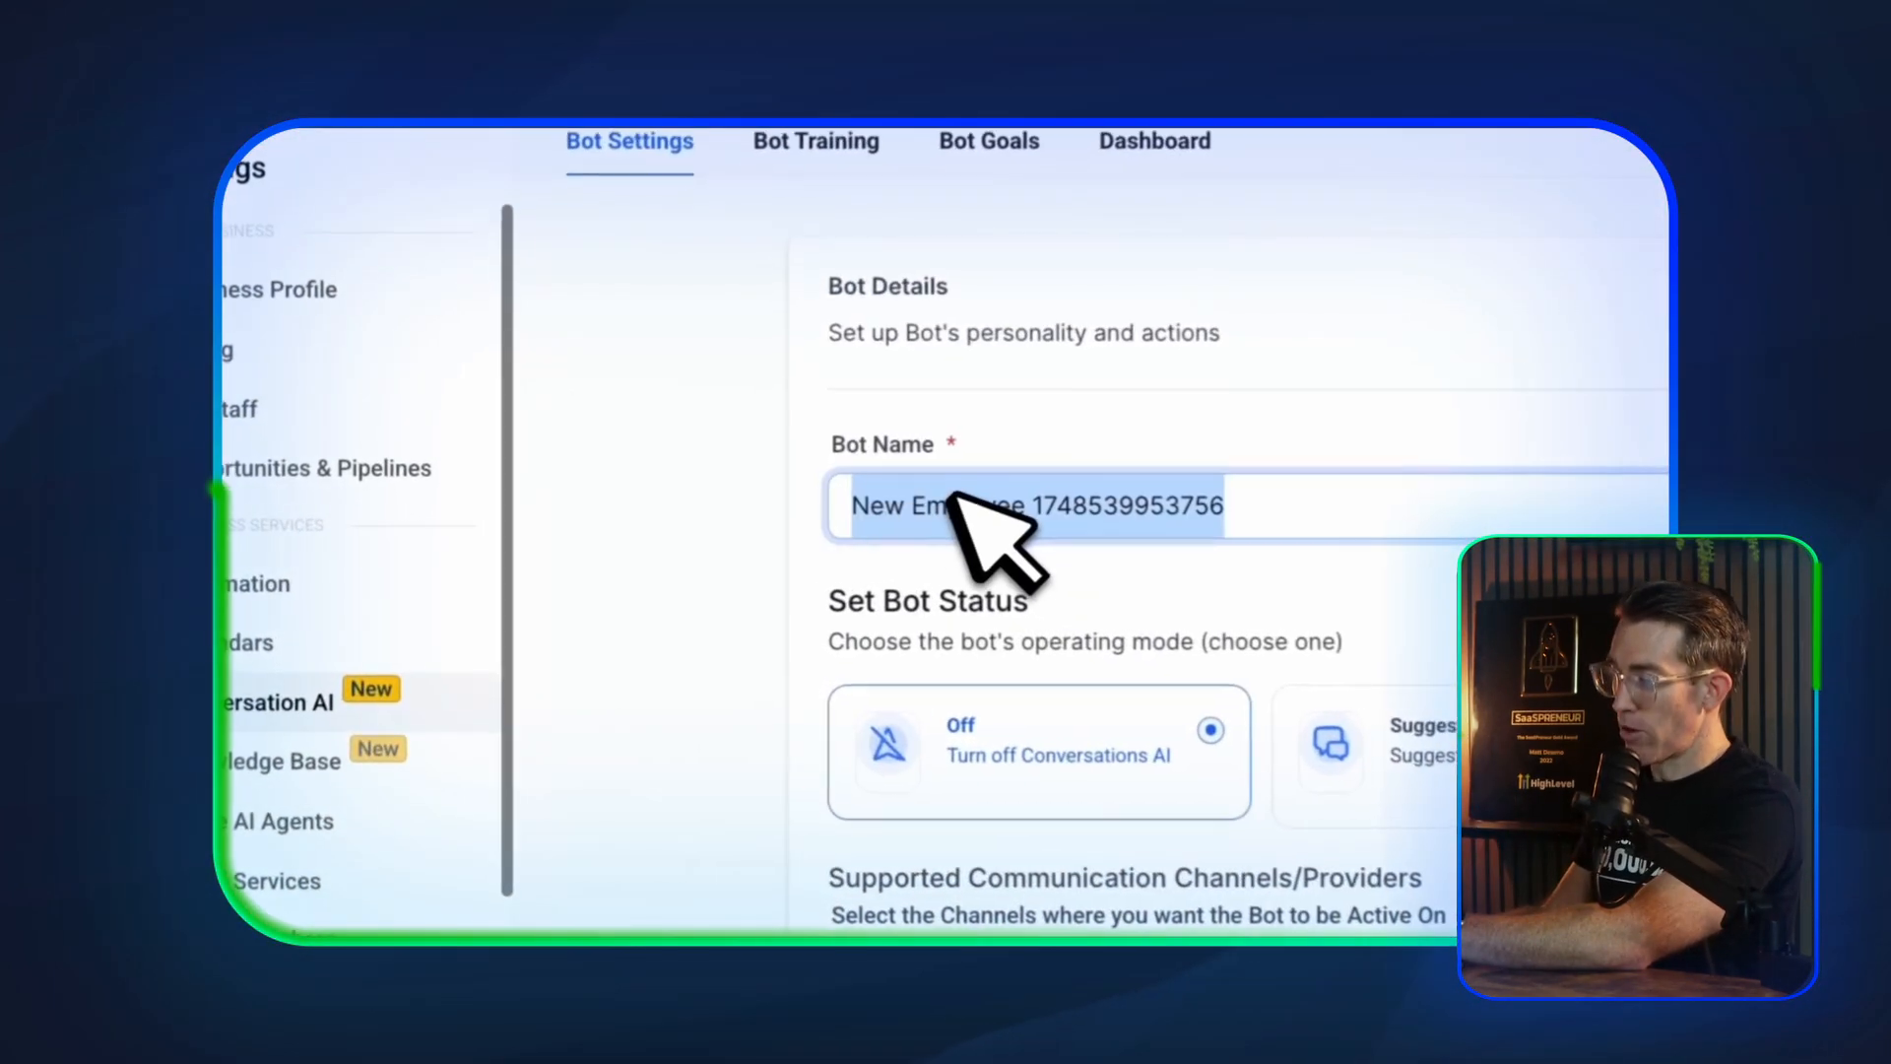
{"action": "type", "text": "Suppor"}
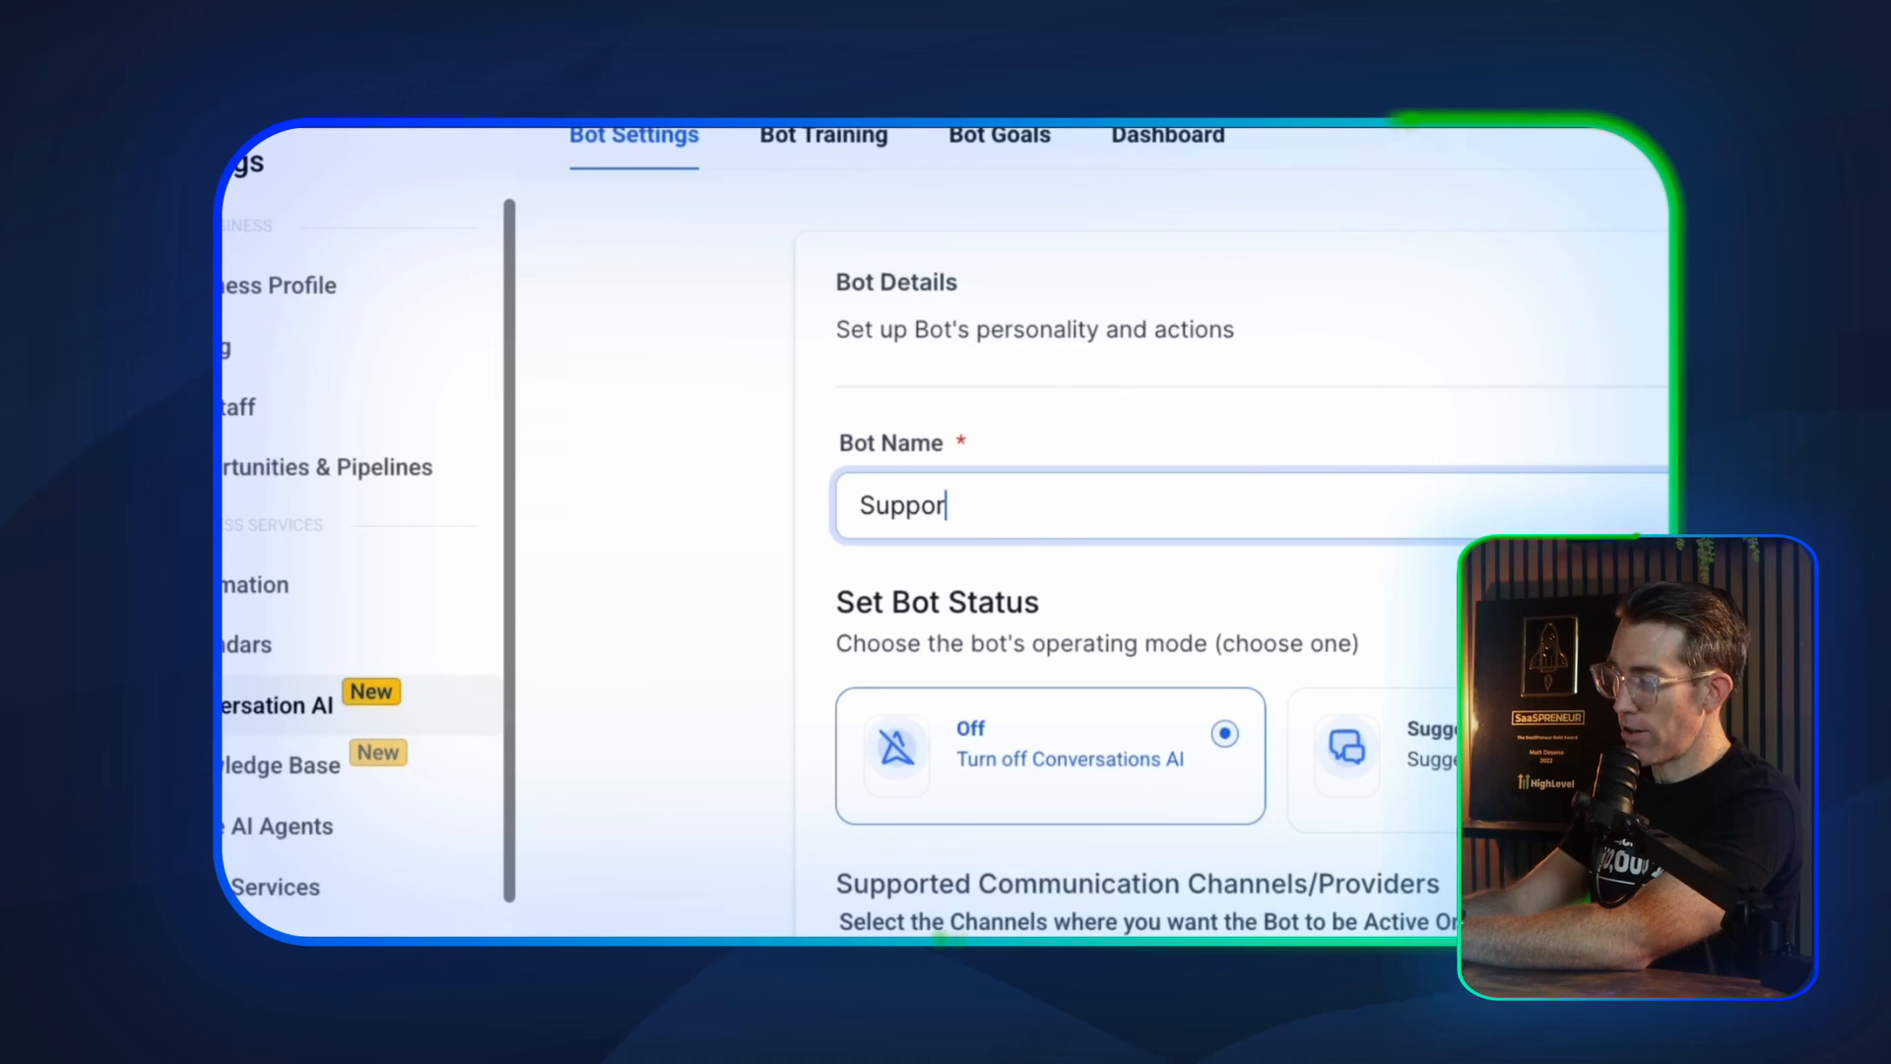
{"action": "type", "text": "t"}
{"action": "scroll", "coordinate": [1132, 266], "scroll_direction": "down", "scroll_amount": 2}
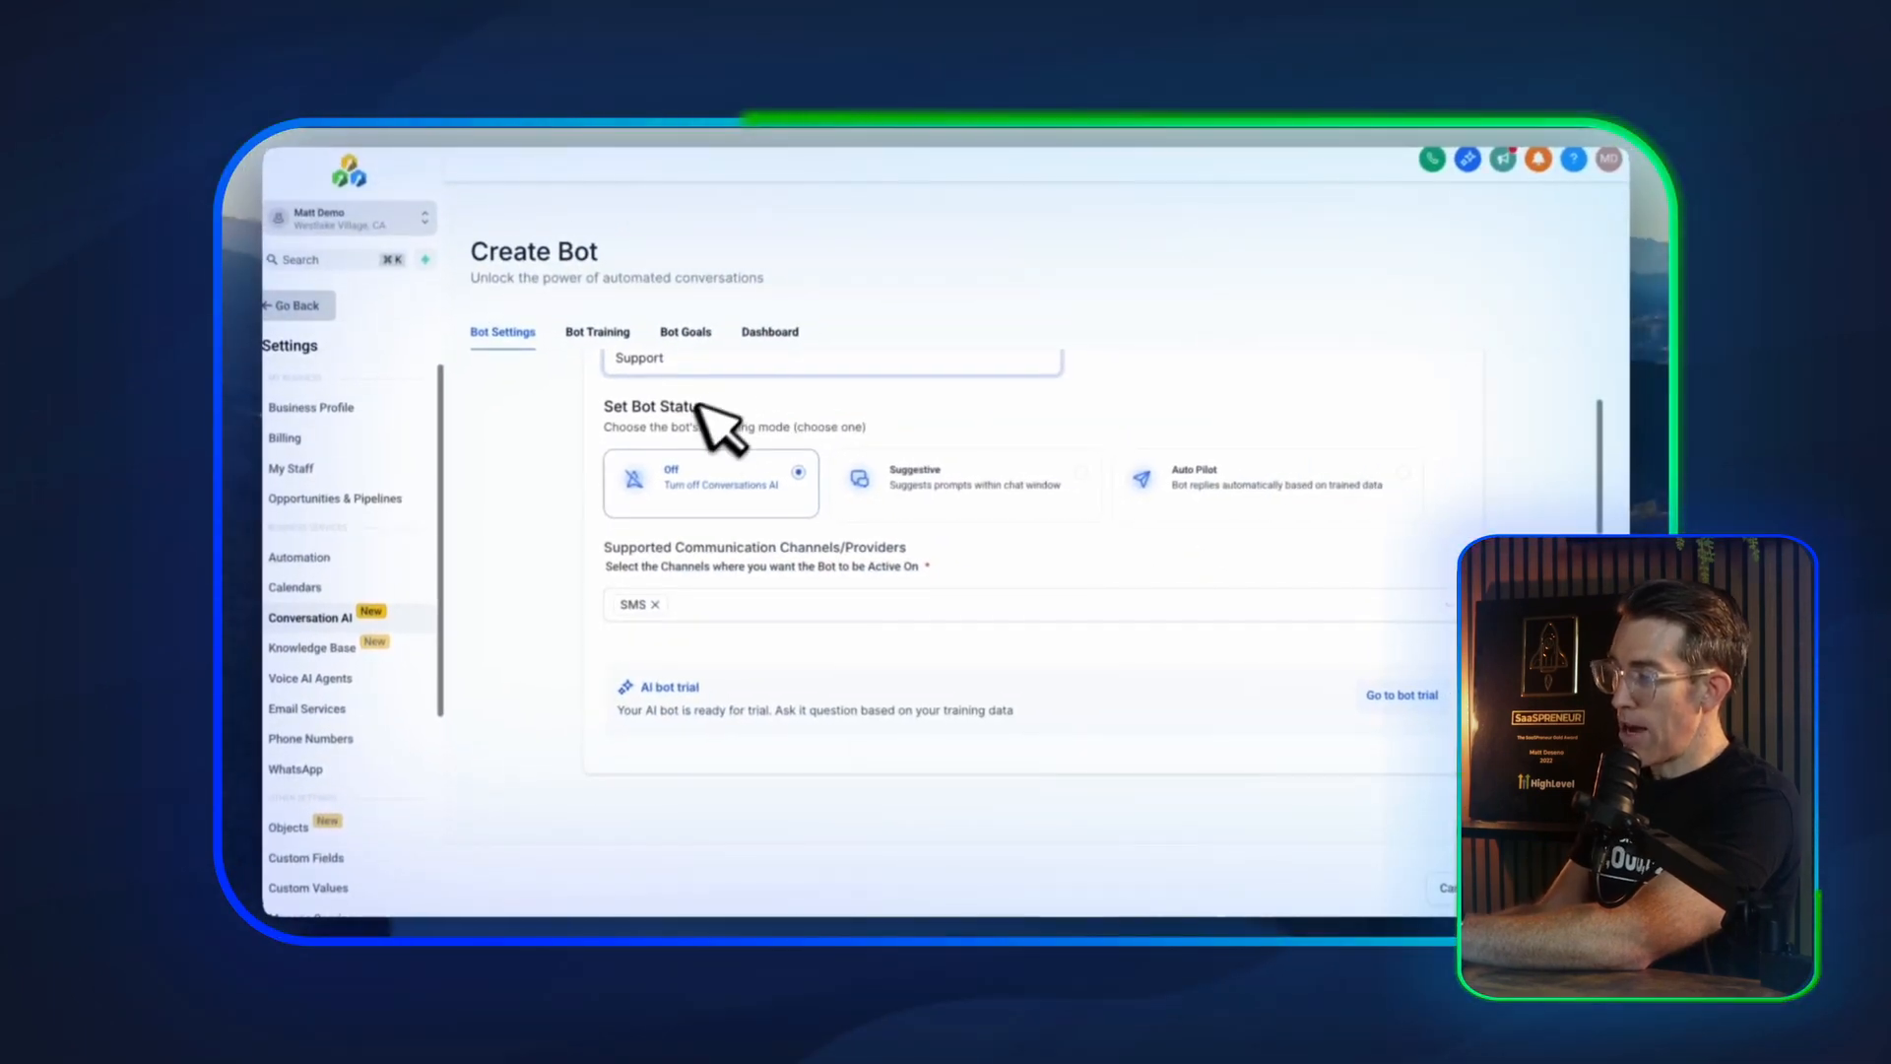
{"action": "left_click", "coordinate": [1221, 488]}
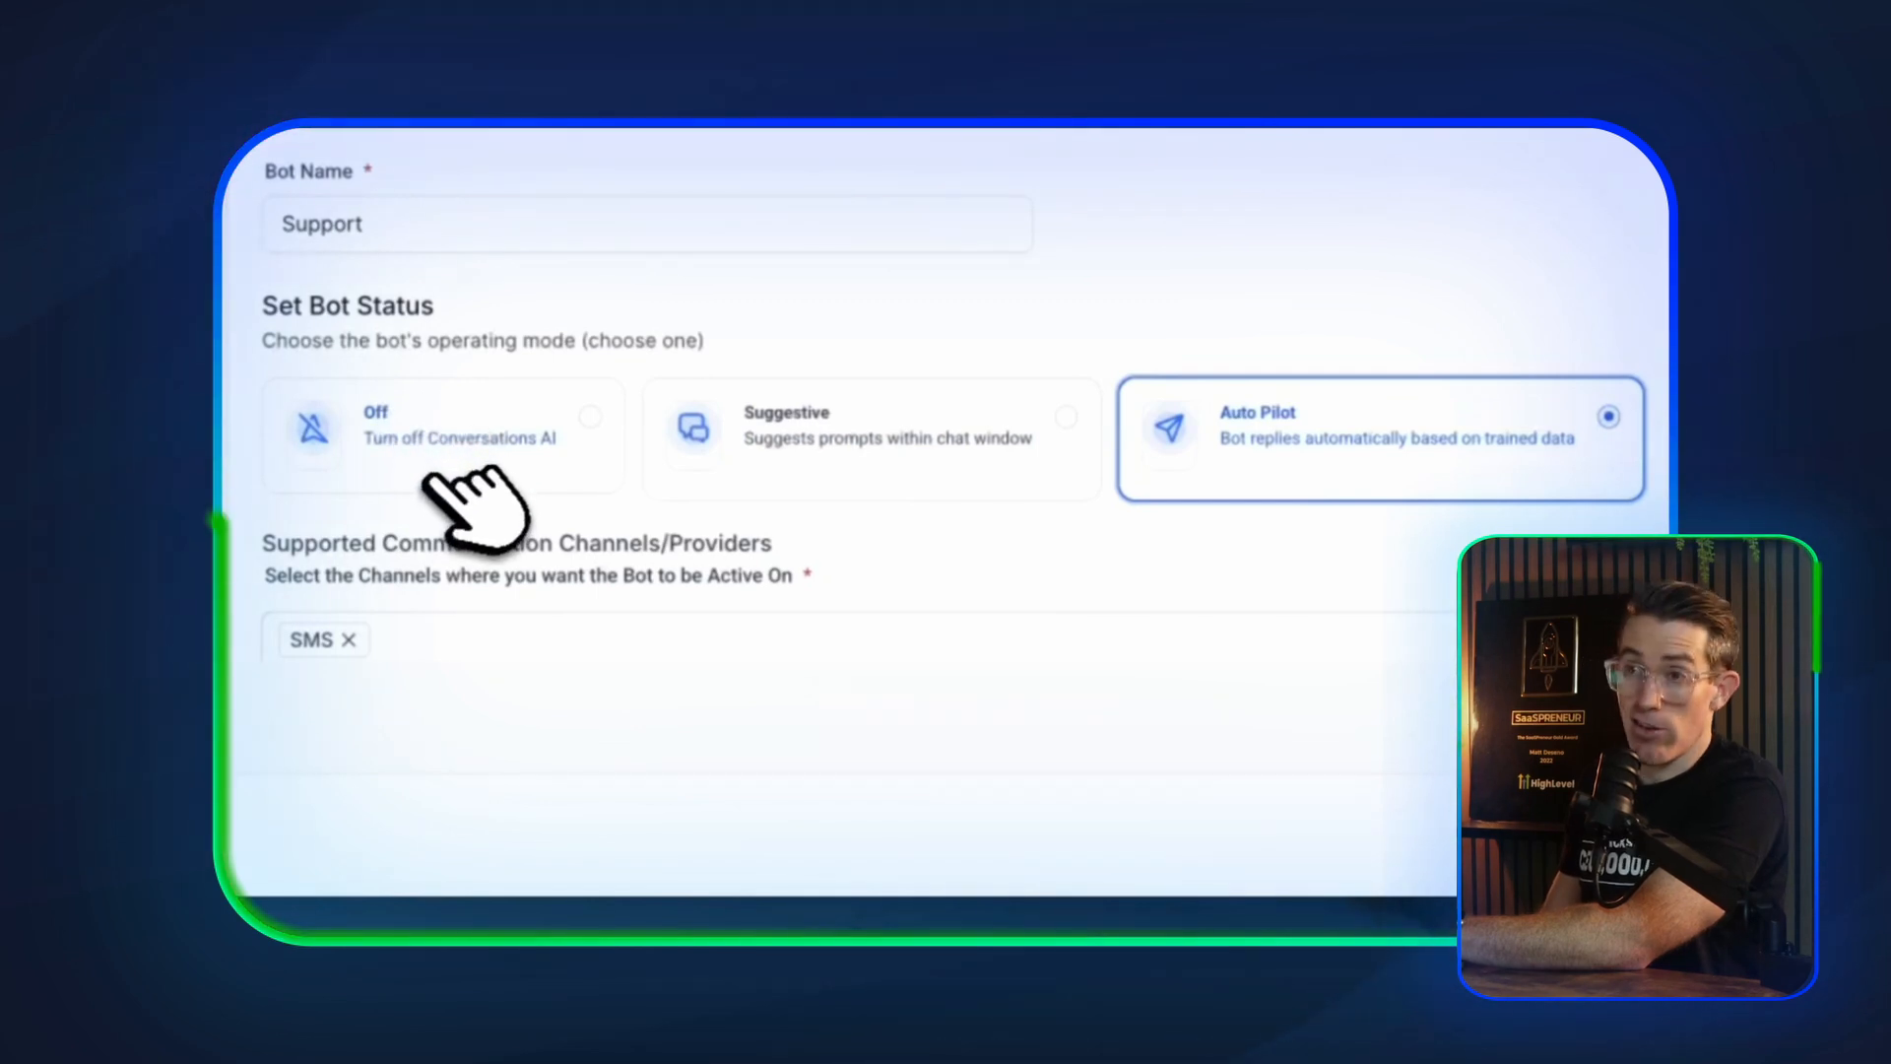
Add Instagram, Facebook, Chat Widget (SMS chat) and Live Chat to the bot's supported communication channels
{"action": "scroll", "coordinate": [593, 371], "scroll_direction": "down", "scroll_amount": 5}
{"action": "scroll", "coordinate": [613, 296], "scroll_direction": "up", "scroll_amount": 3}
{"action": "left_click", "coordinate": [571, 335]}
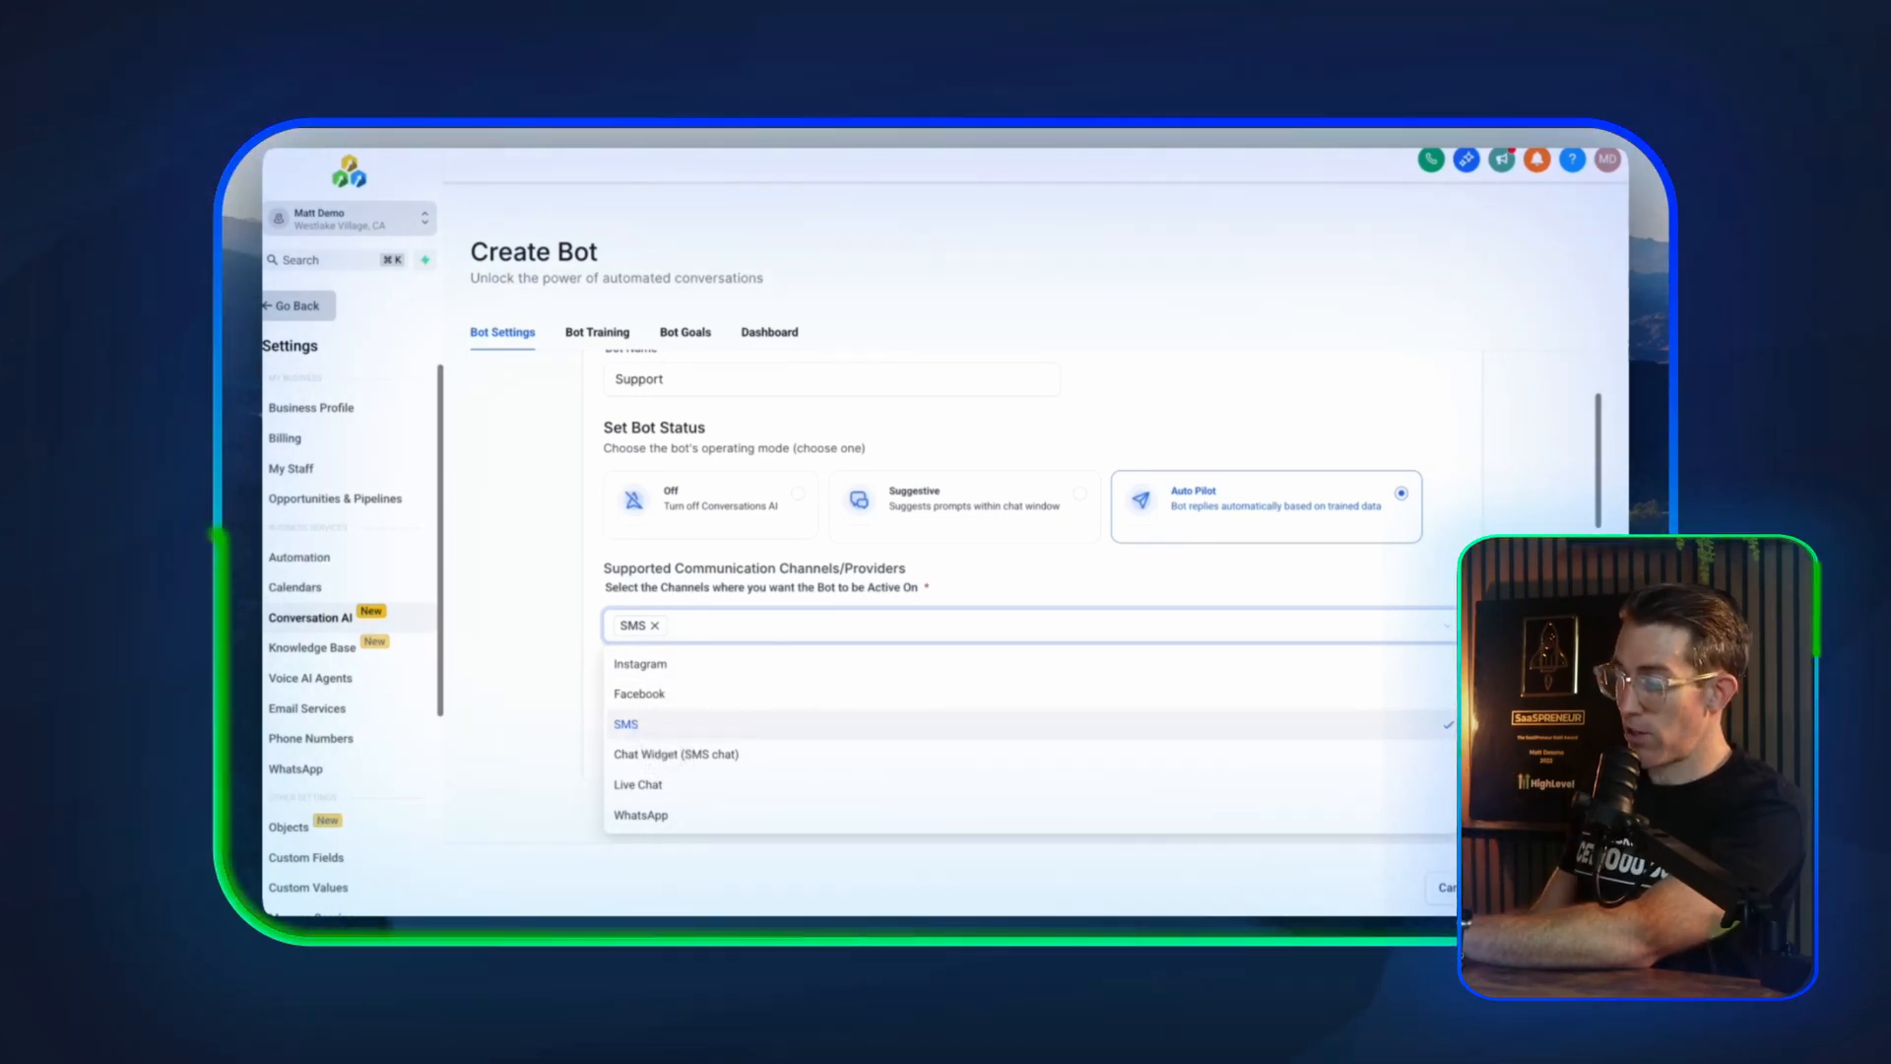
{"action": "left_click", "coordinate": [640, 664]}
{"action": "left_click", "coordinate": [639, 694]}
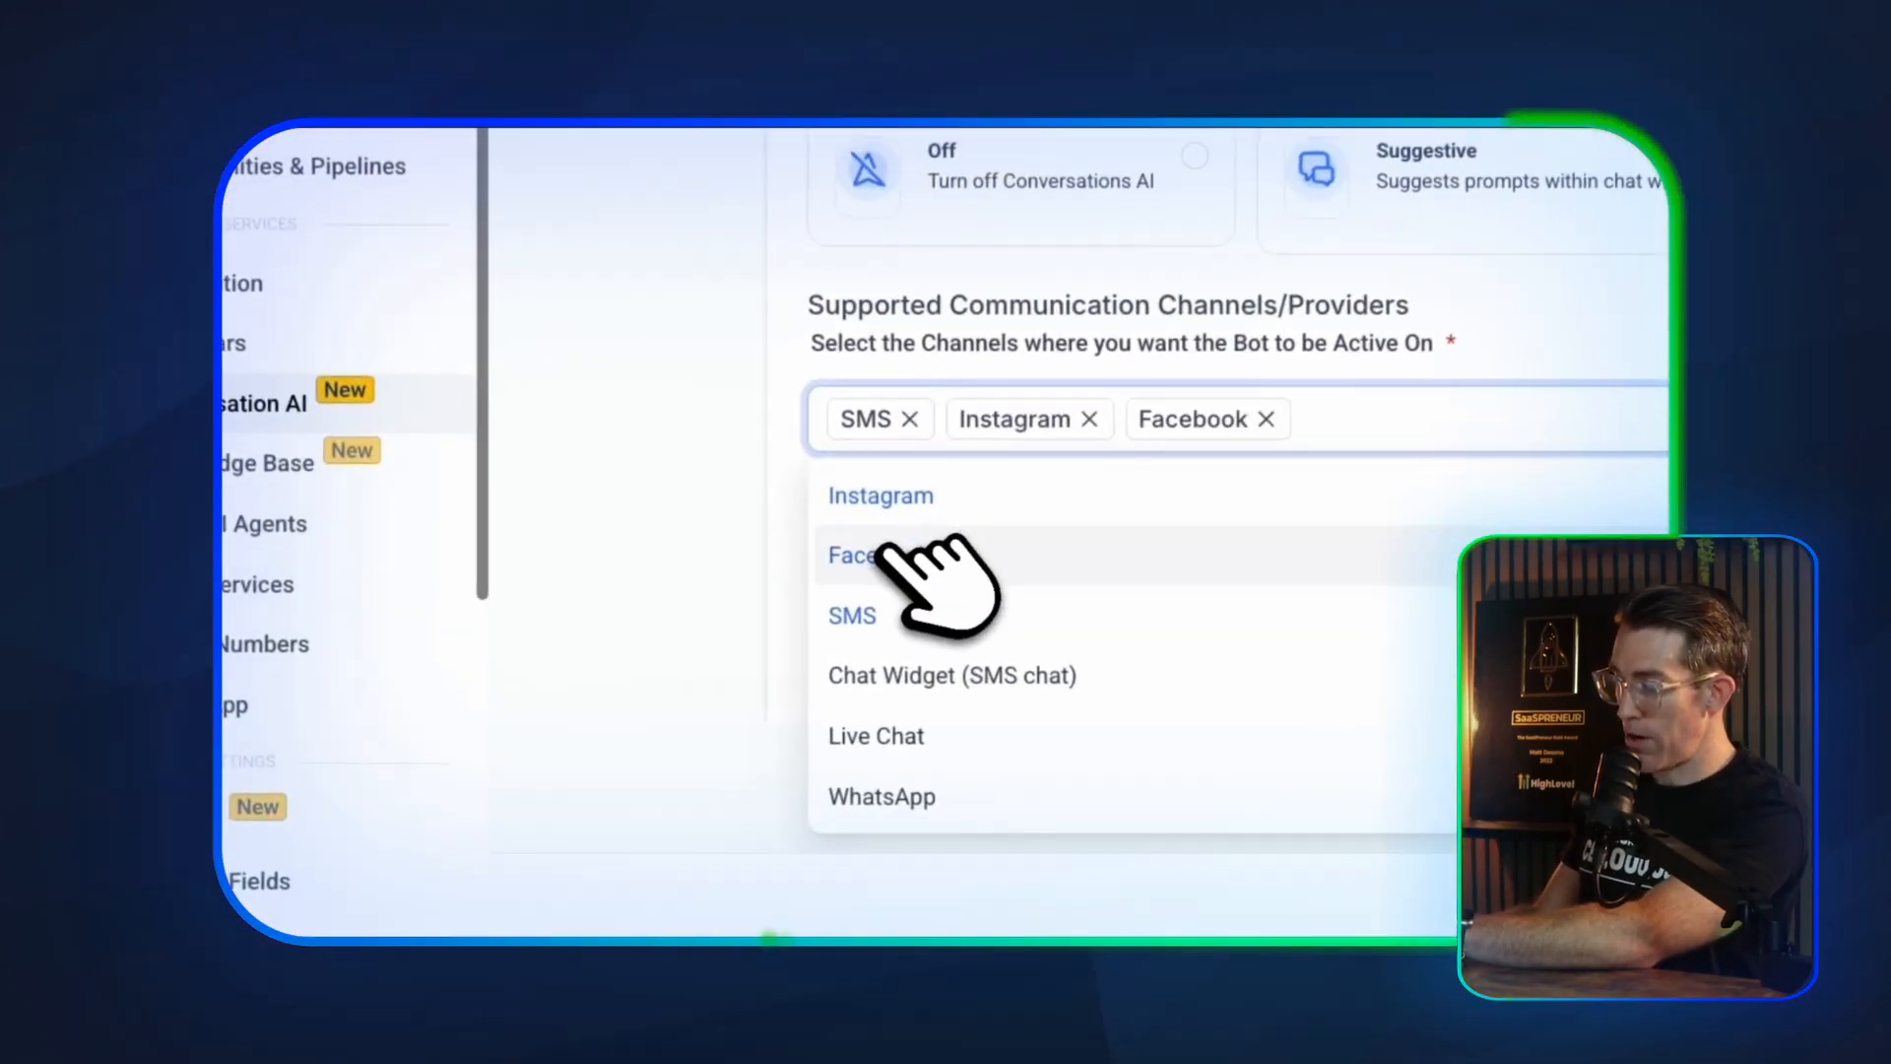
{"action": "left_click", "coordinate": [924, 680]}
{"action": "left_click", "coordinate": [931, 737]}
{"action": "left_click", "coordinate": [699, 173]}
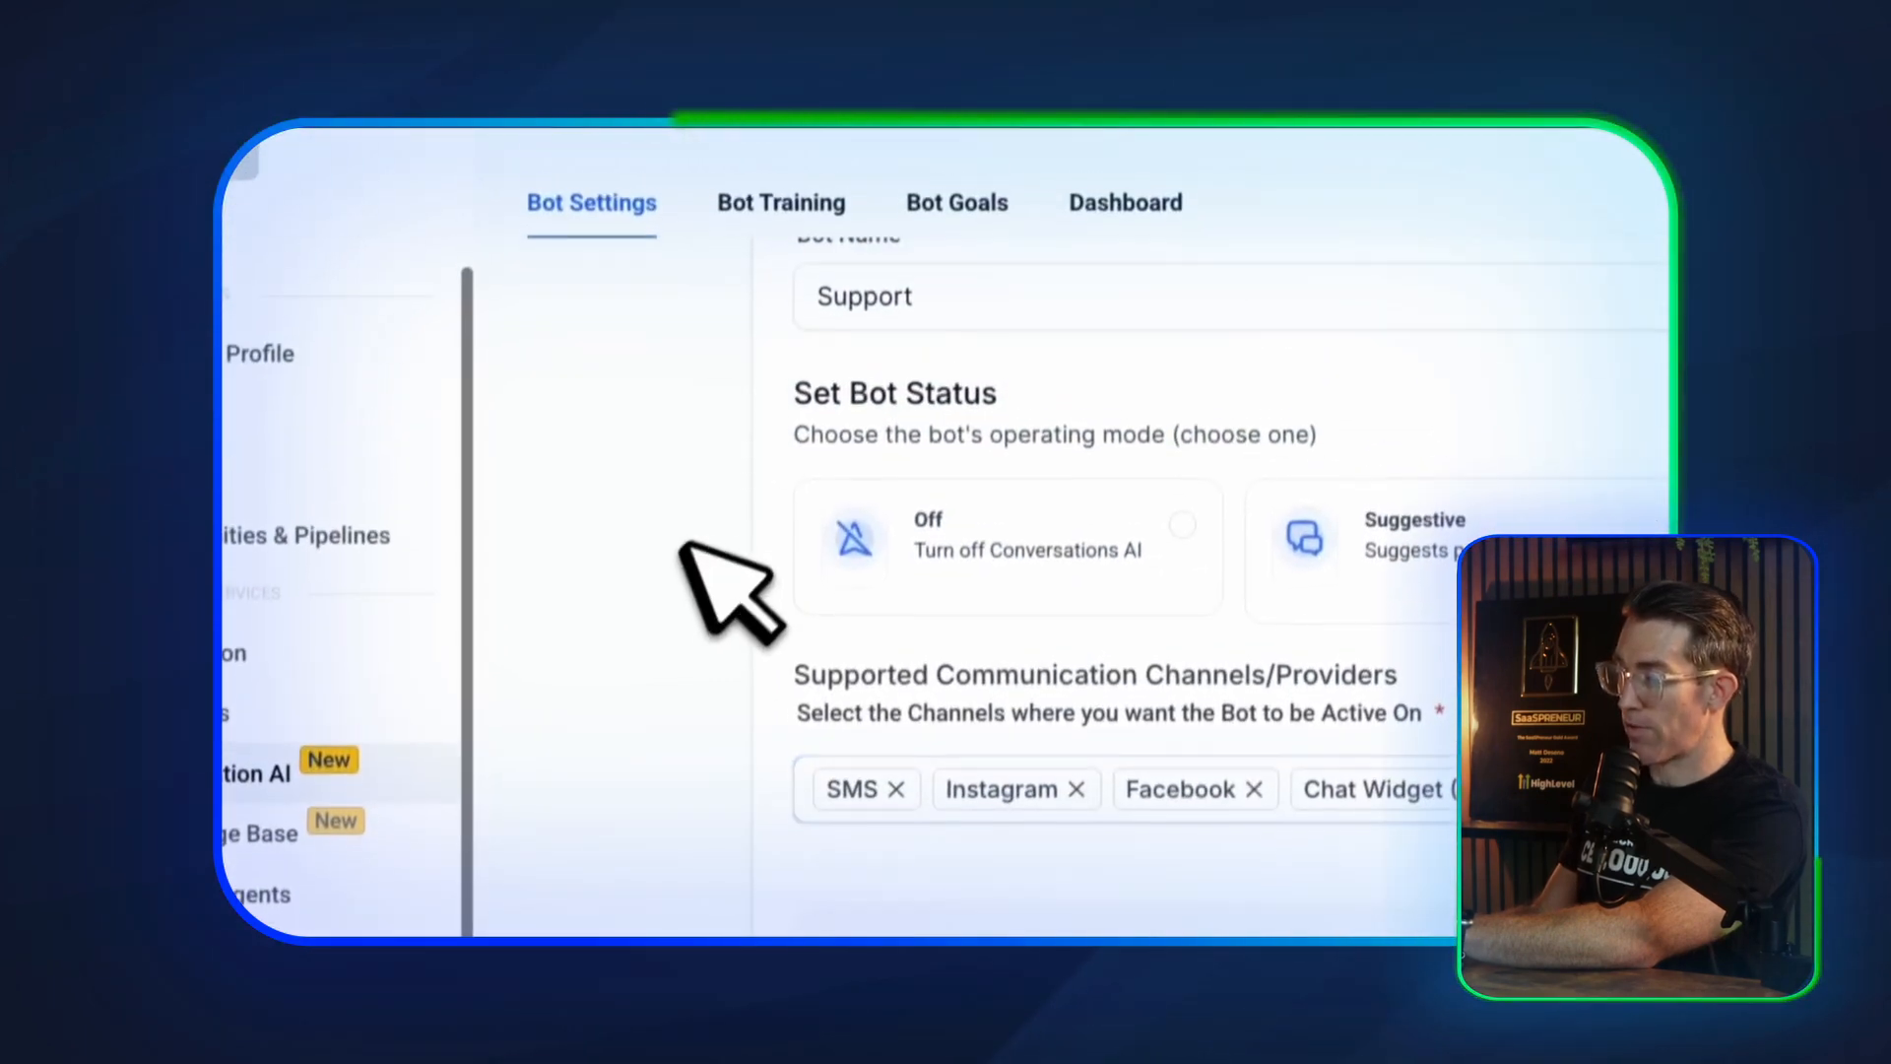
Enter Matt's Paintball as the business name in the bot's advanced settings
{"action": "scroll", "coordinate": [729, 591], "scroll_direction": "down", "scroll_amount": 5}
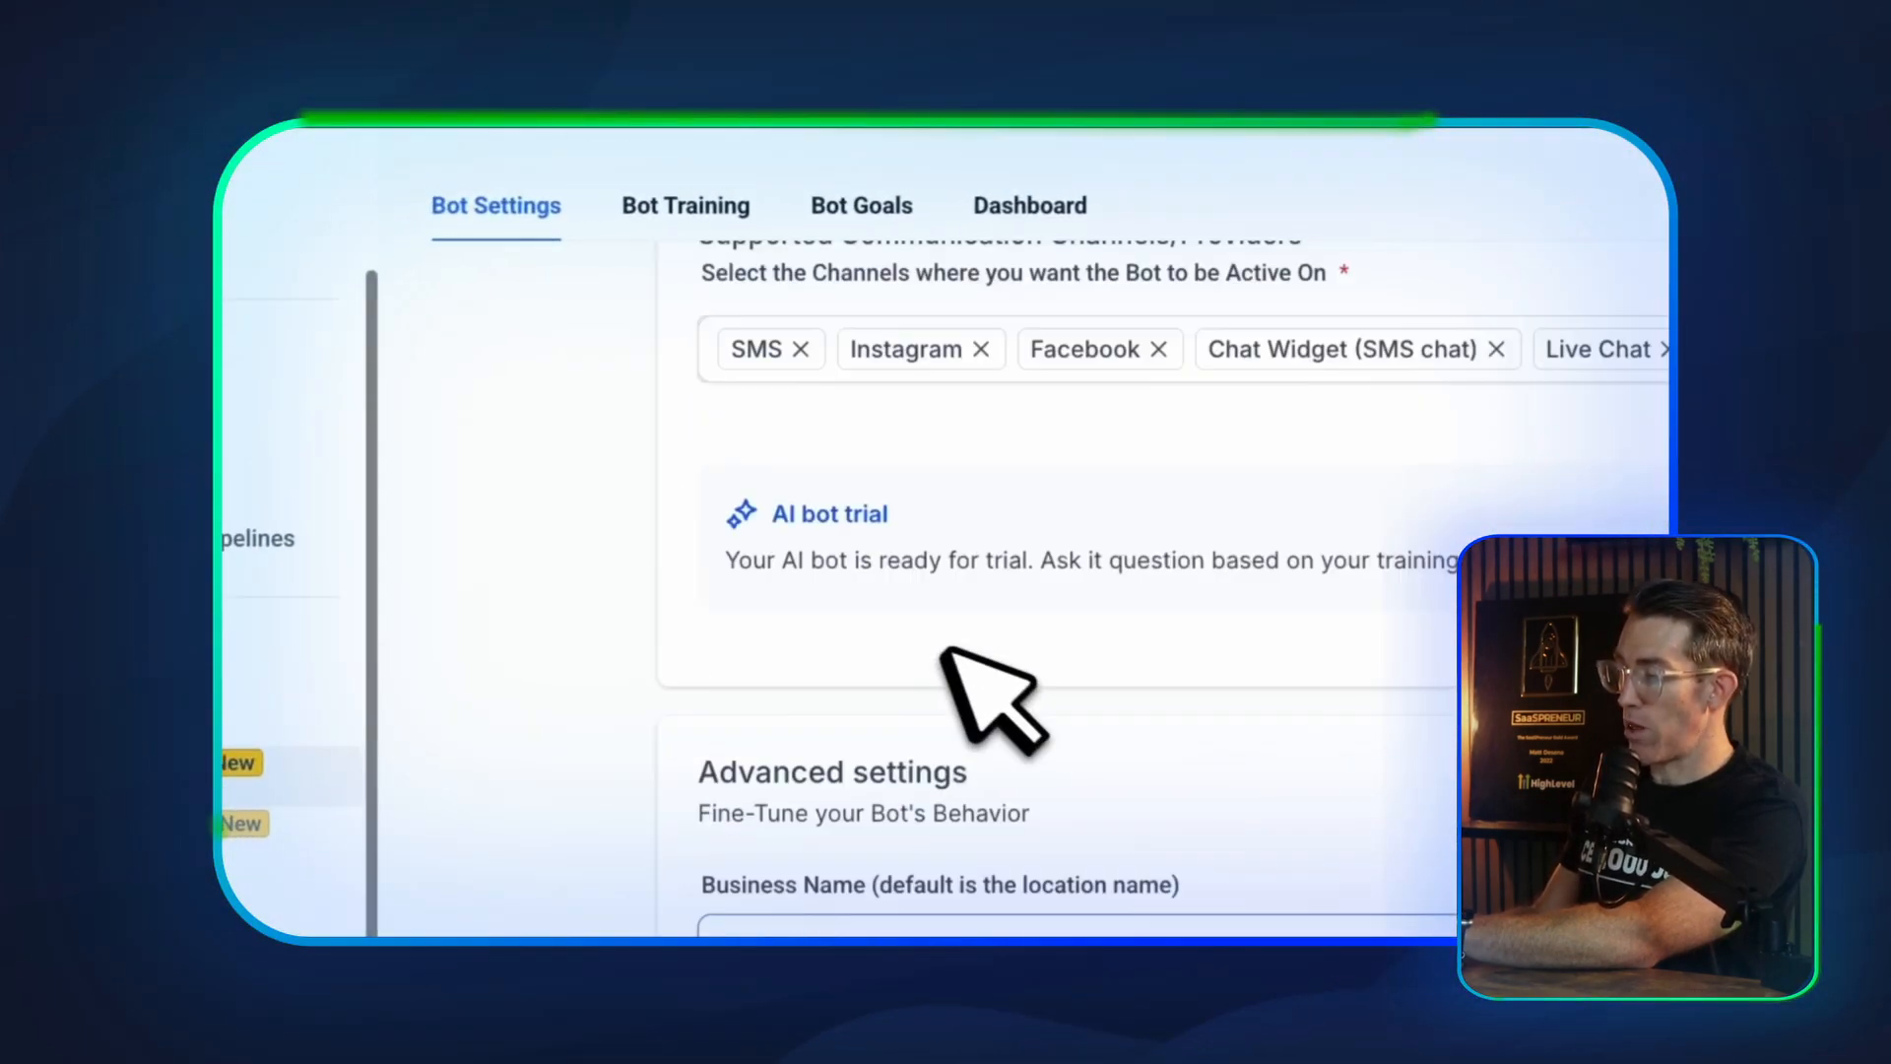
{"action": "scroll", "coordinate": [944, 650], "scroll_direction": "down", "scroll_amount": 4}
{"action": "left_click", "coordinate": [967, 513]}
{"action": "scroll", "coordinate": [840, 645], "scroll_direction": "down", "scroll_amount": 1}
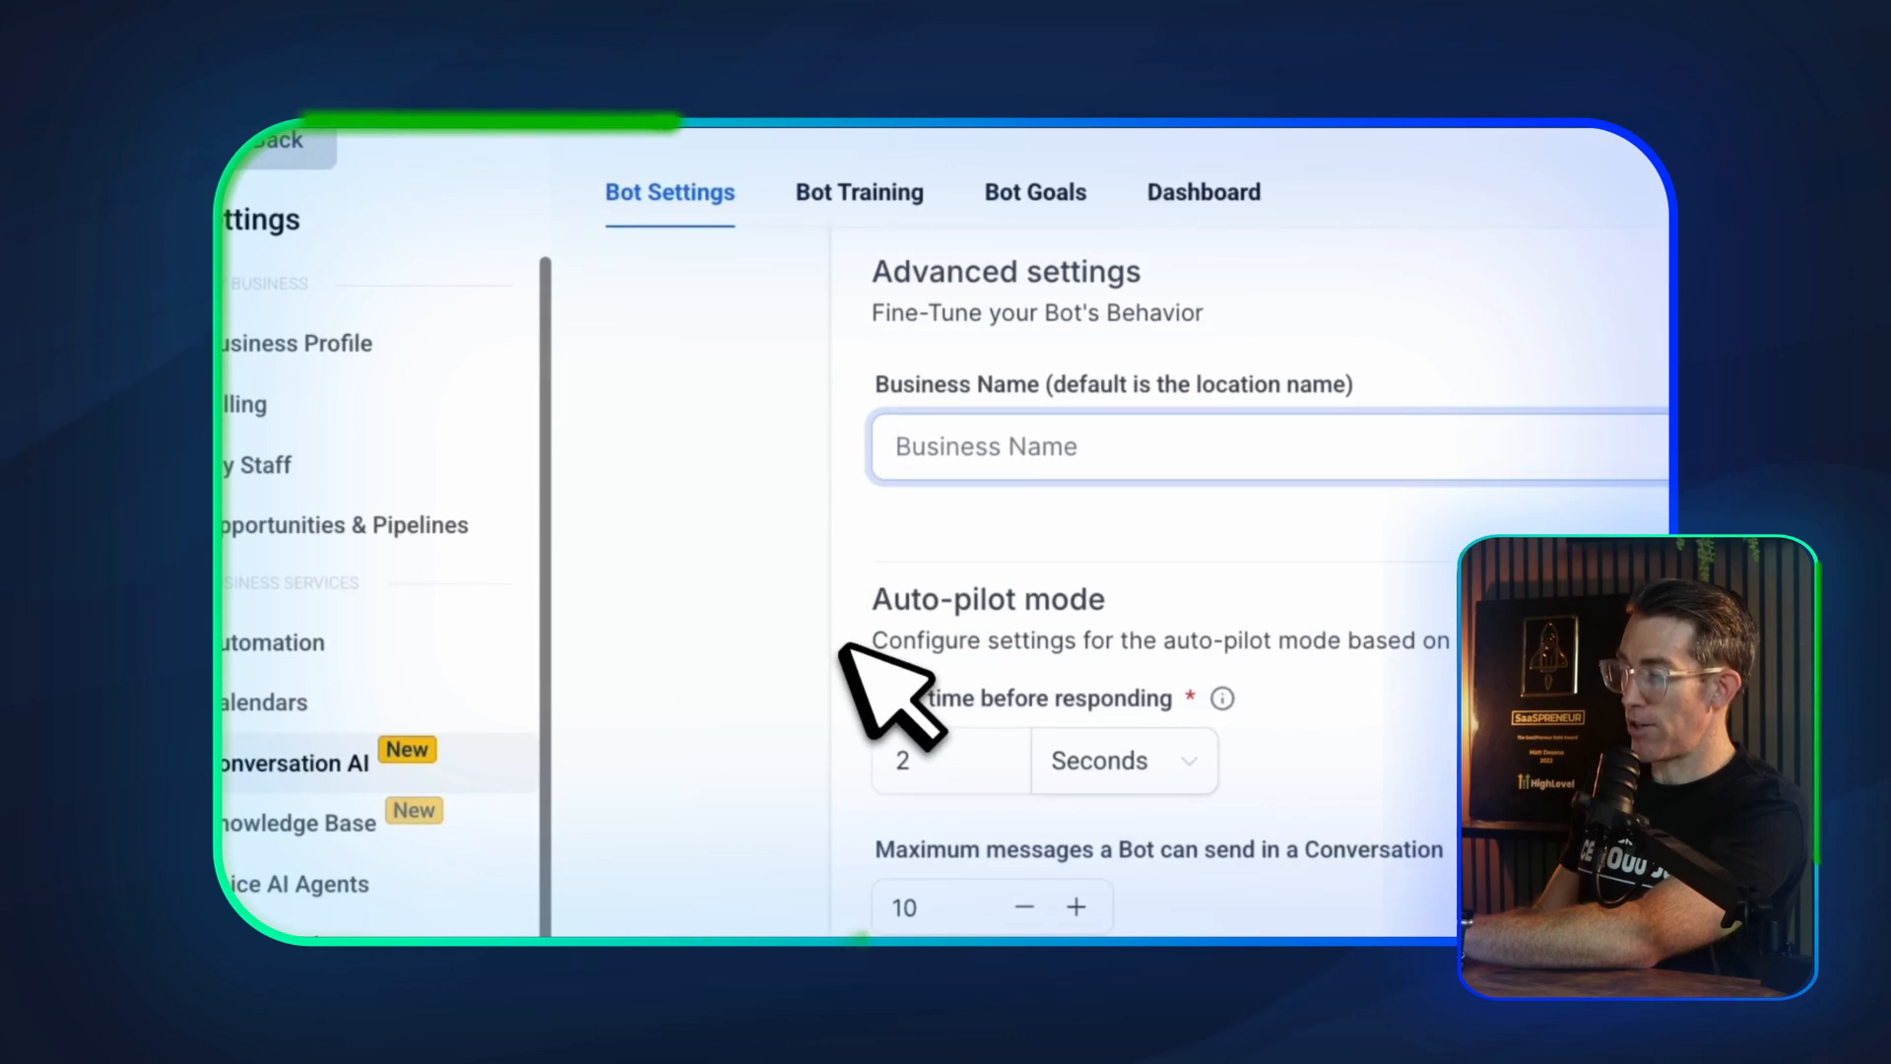
{"action": "scroll", "coordinate": [844, 647], "scroll_direction": "up", "scroll_amount": 1}
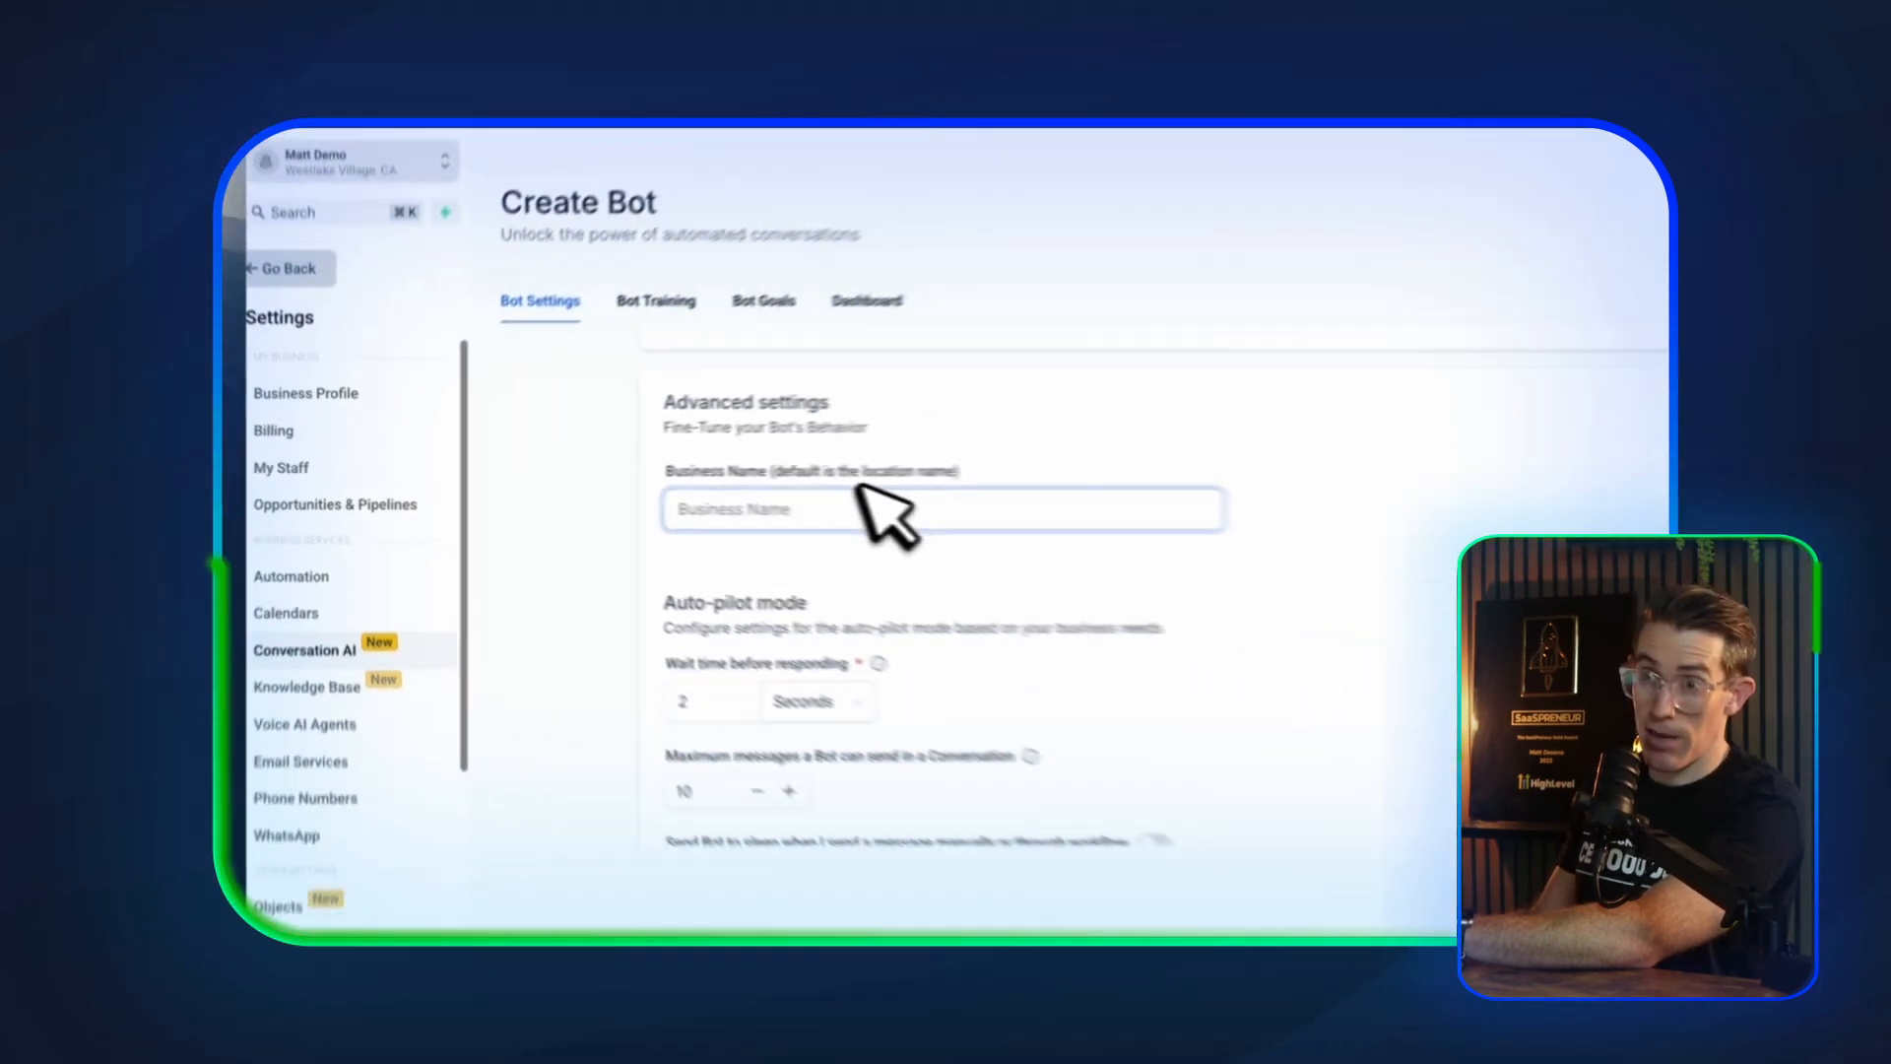
{"action": "type", "text": "Matt's Paintball"}
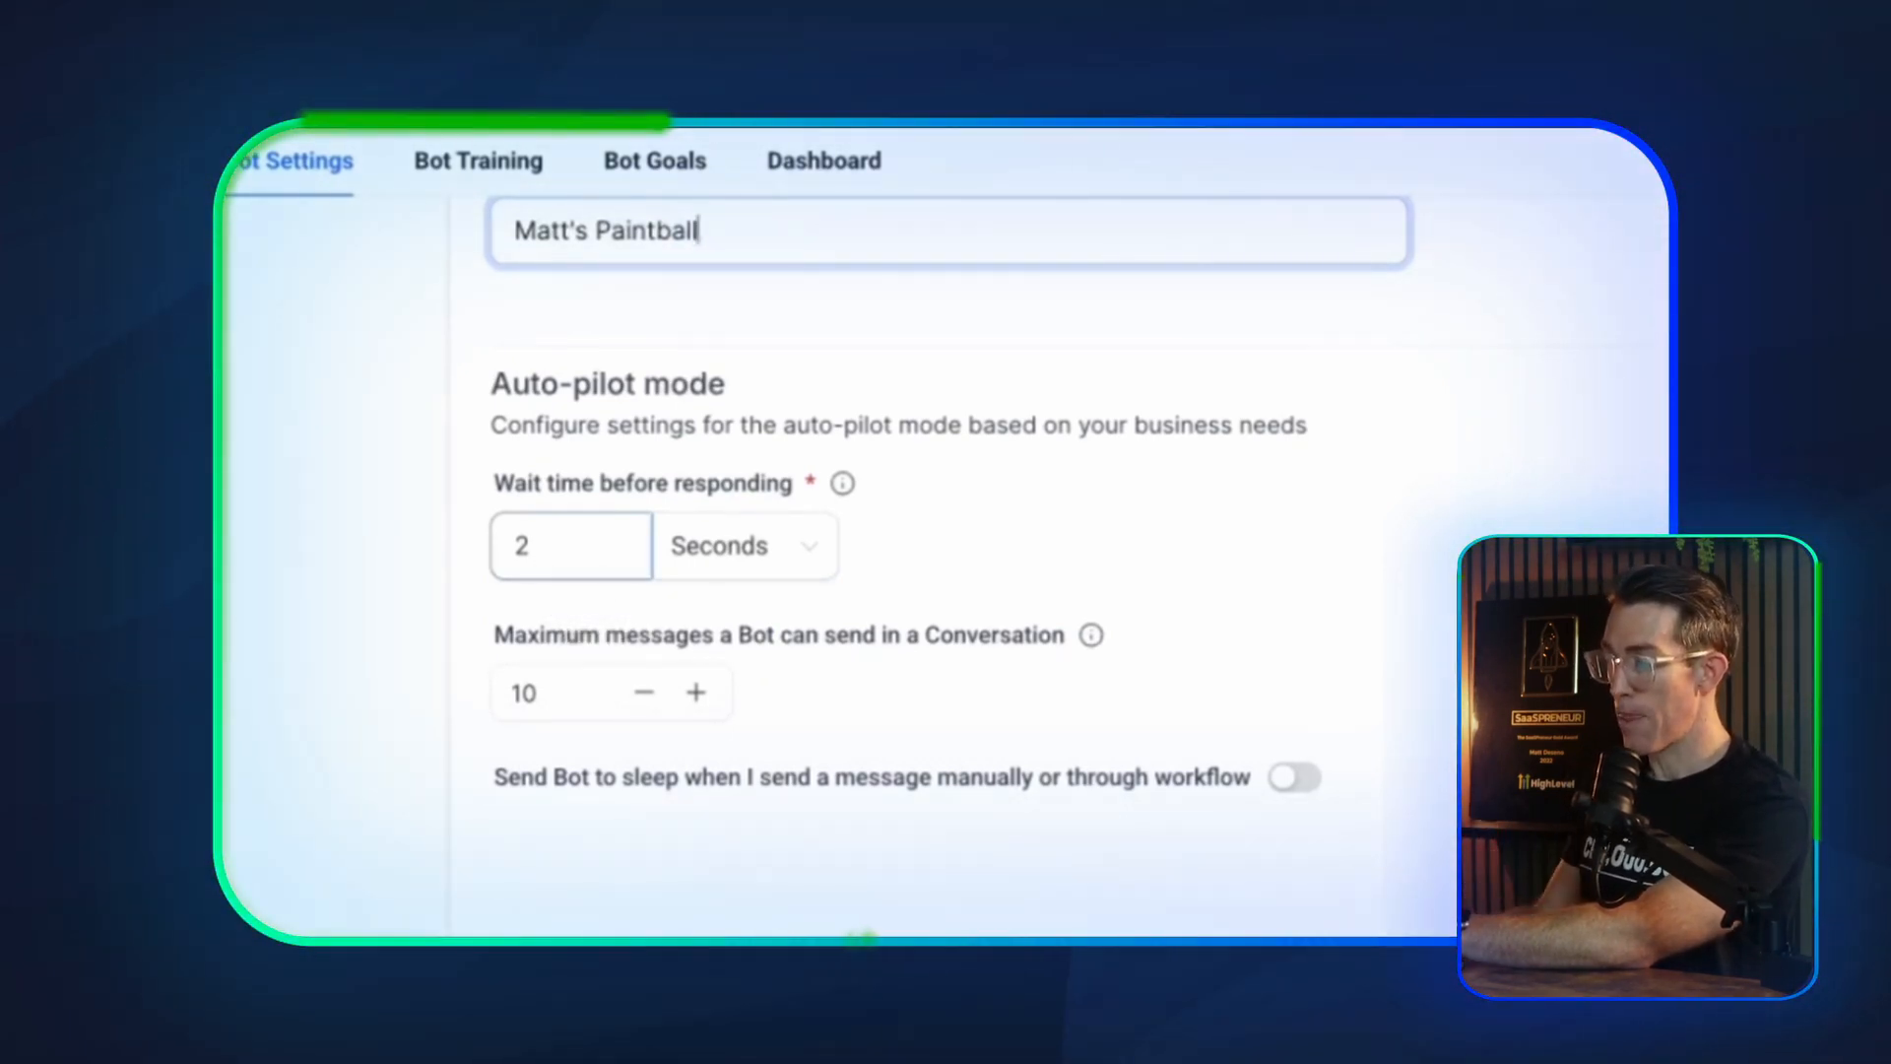
Set the maximum messages the bot can send in a conversation to 25, after trying 50
{"action": "scroll", "coordinate": [575, 563], "scroll_direction": "down", "scroll_amount": 1}
{"action": "mouse_move", "coordinate": [1091, 553]}
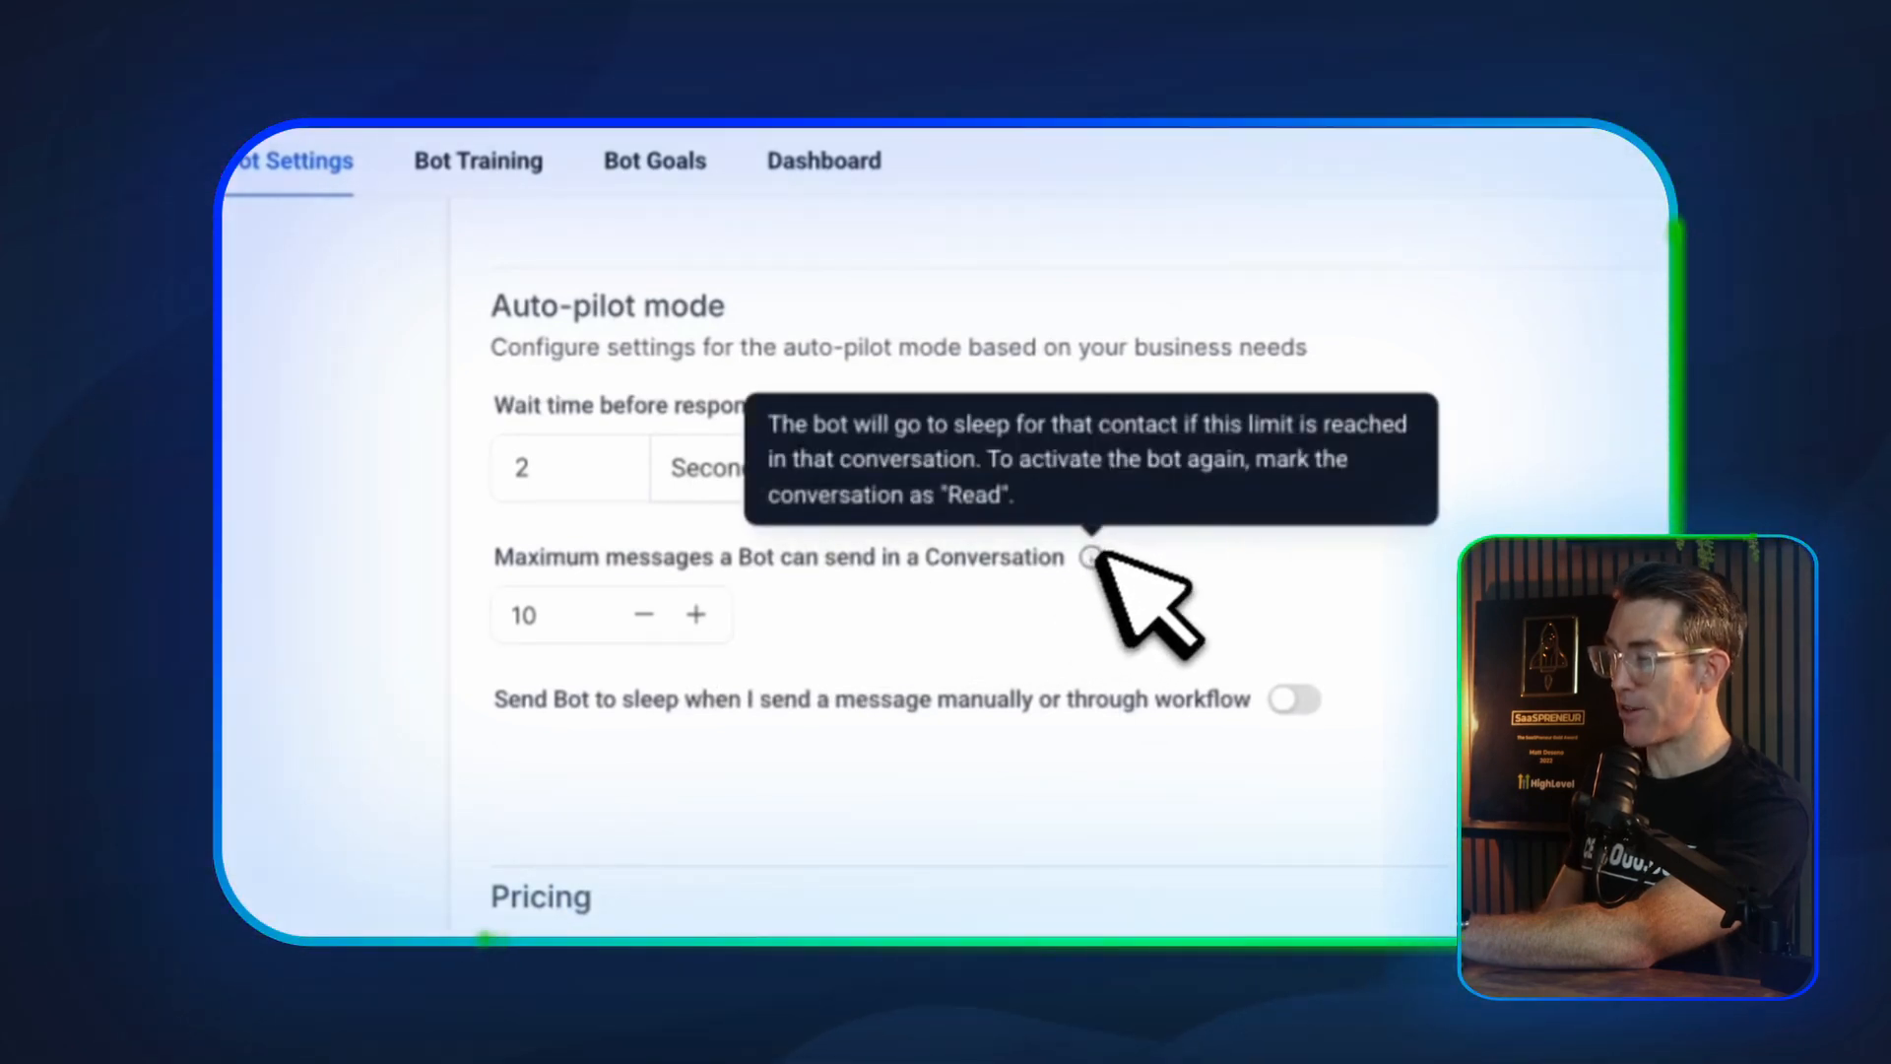
{"action": "left_click", "coordinate": [558, 616]}
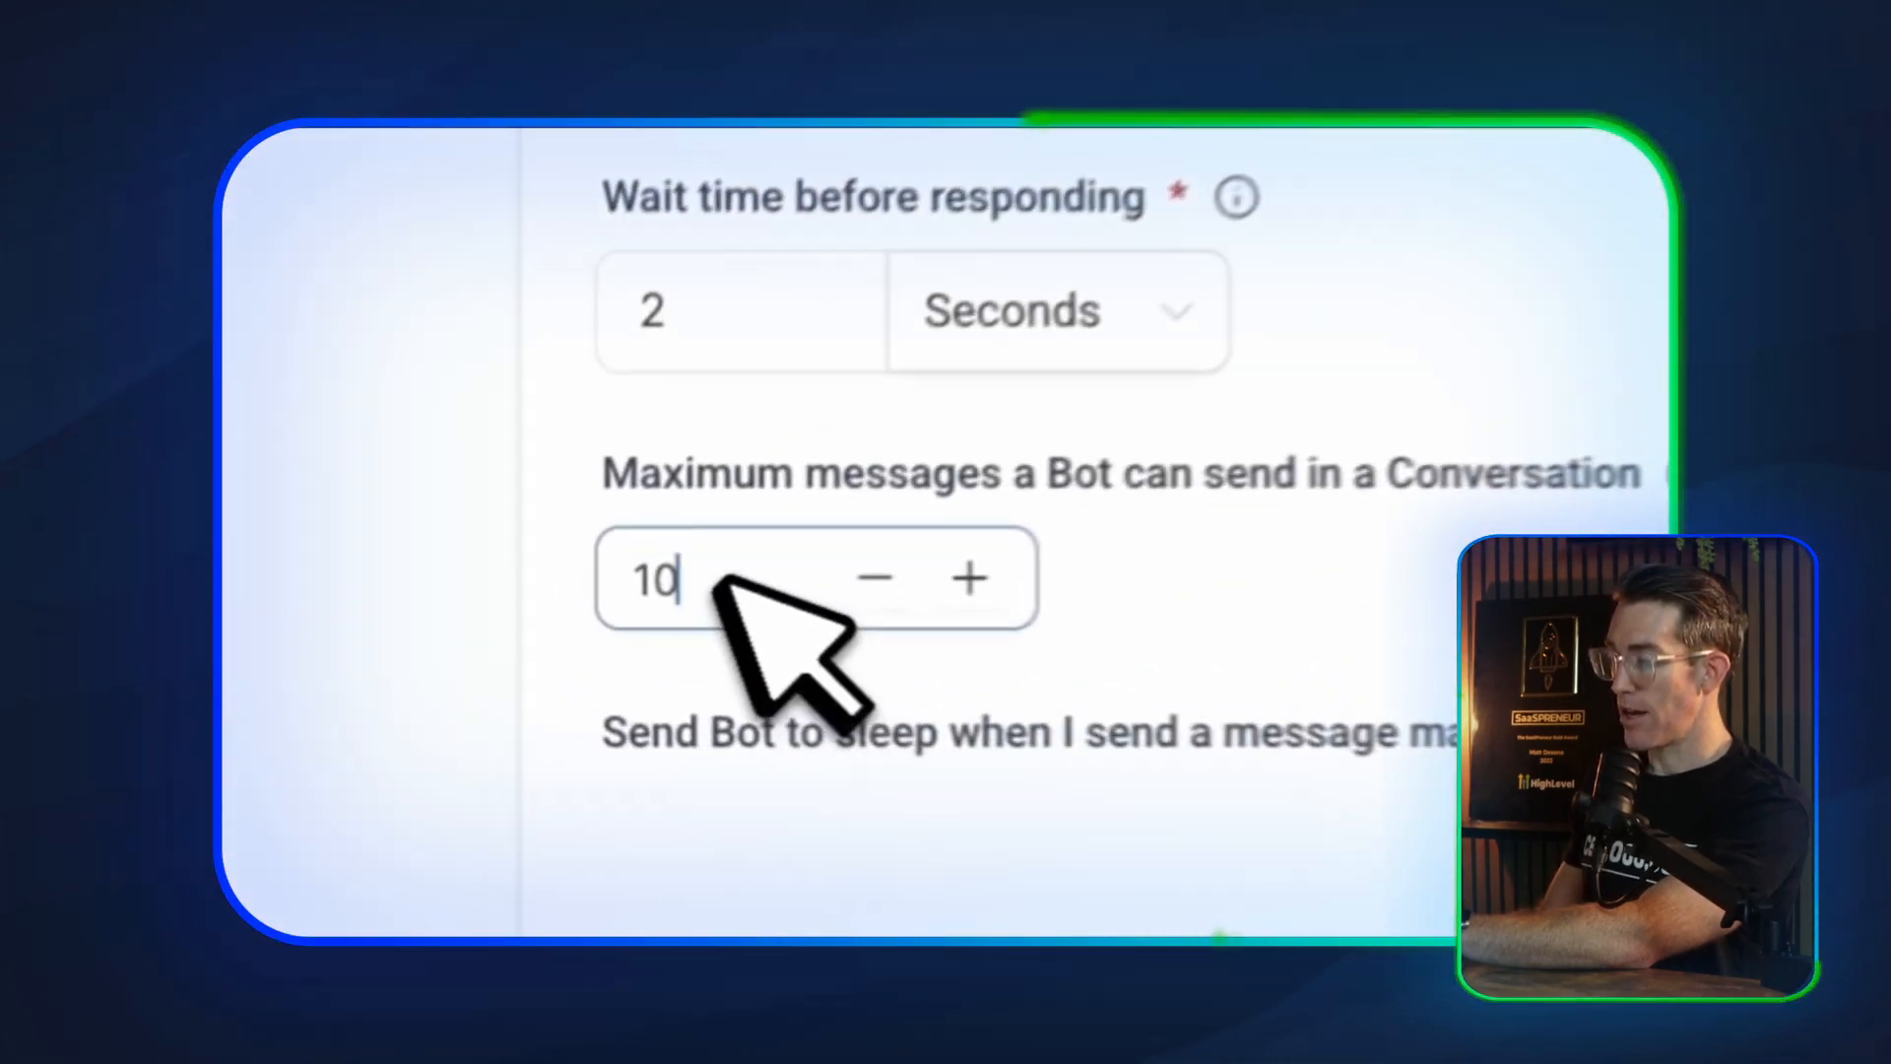
{"action": "double_click", "coordinate": [652, 581]}
{"action": "type", "text": "50"}
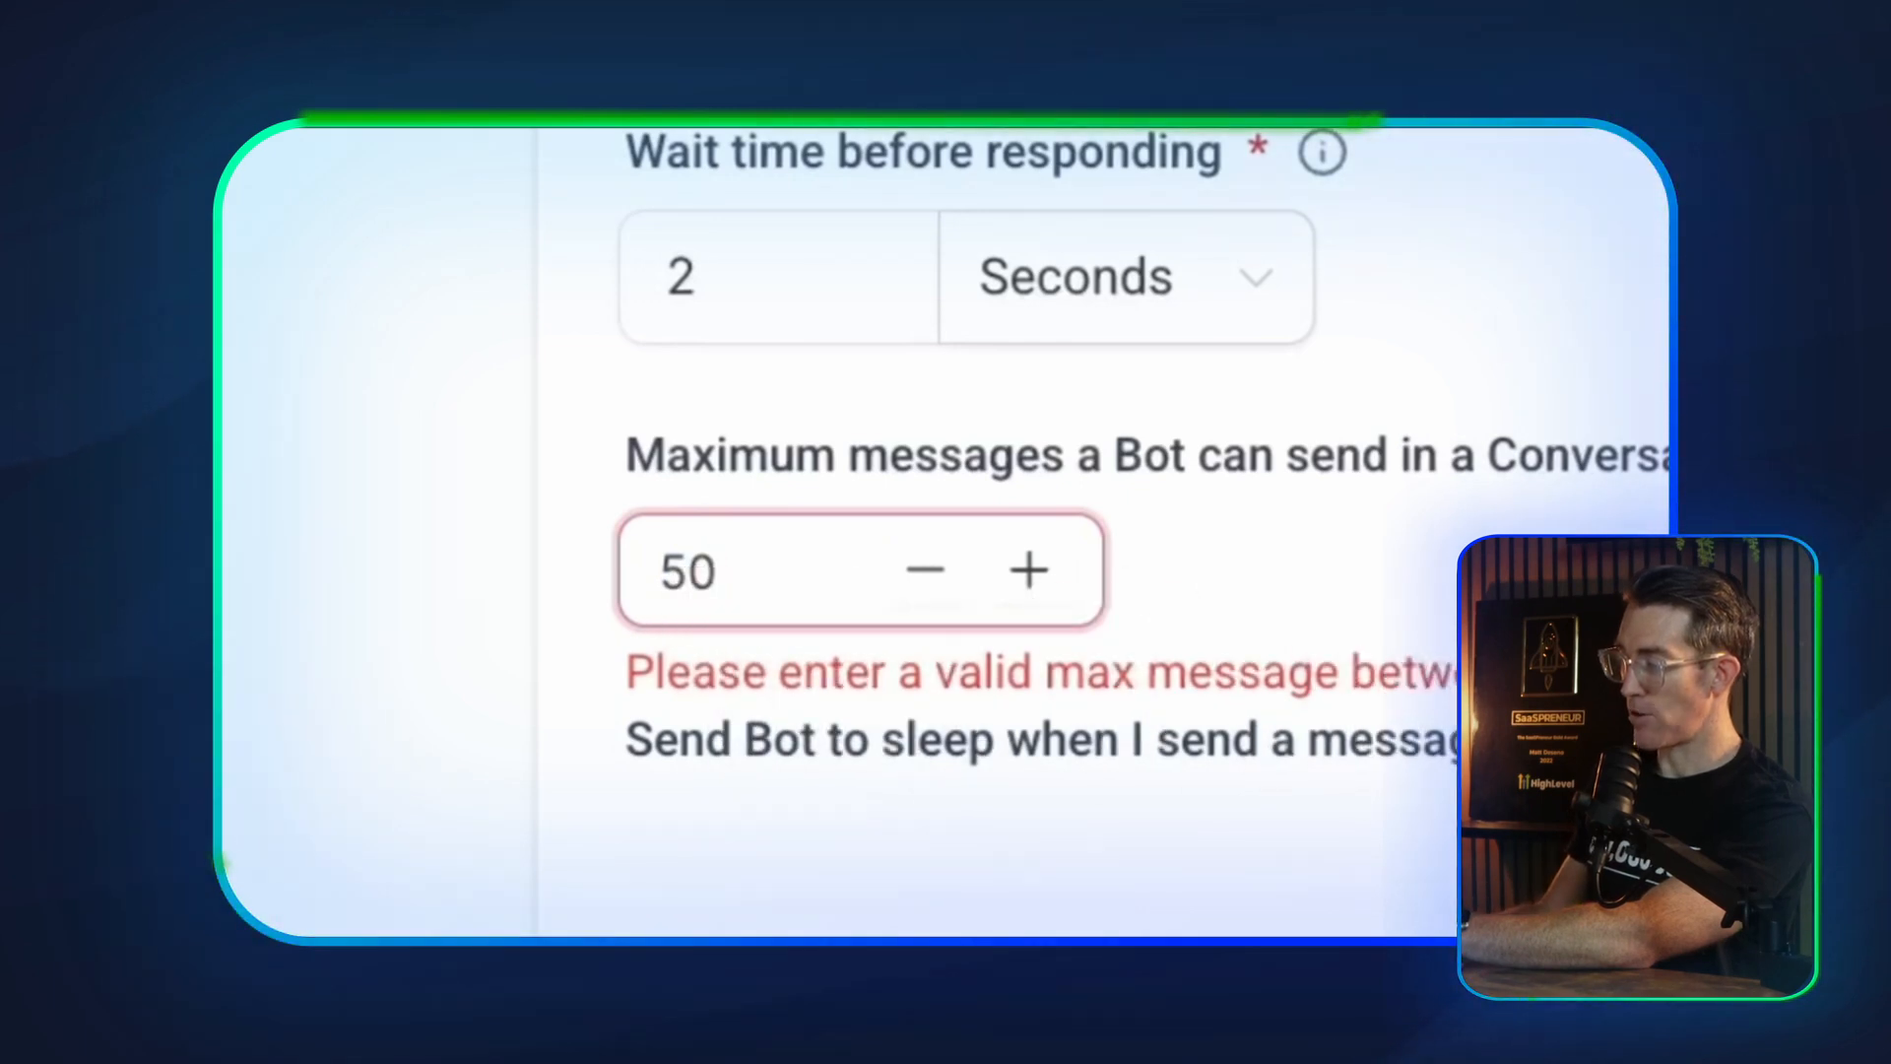
{"action": "left_click_drag", "start_coordinate": [696, 561], "coordinate": [815, 540]}
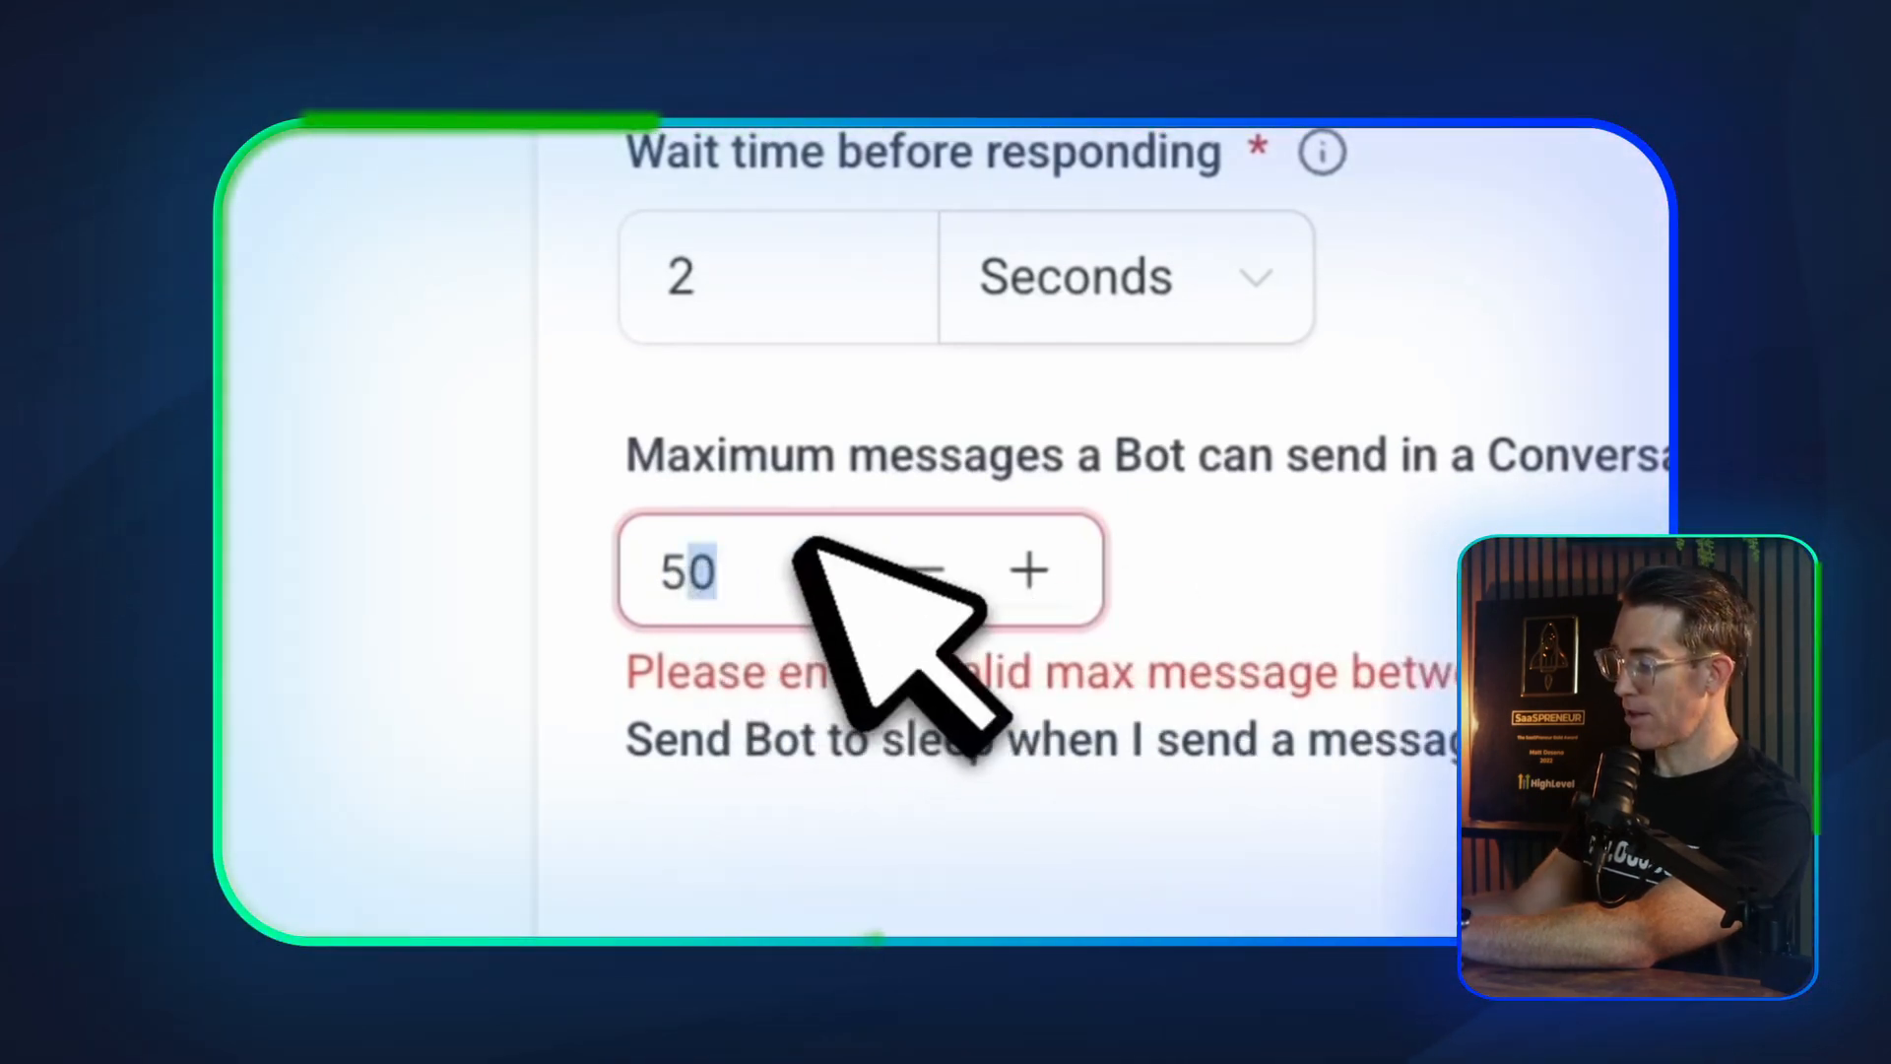
{"action": "type", "text": "25"}
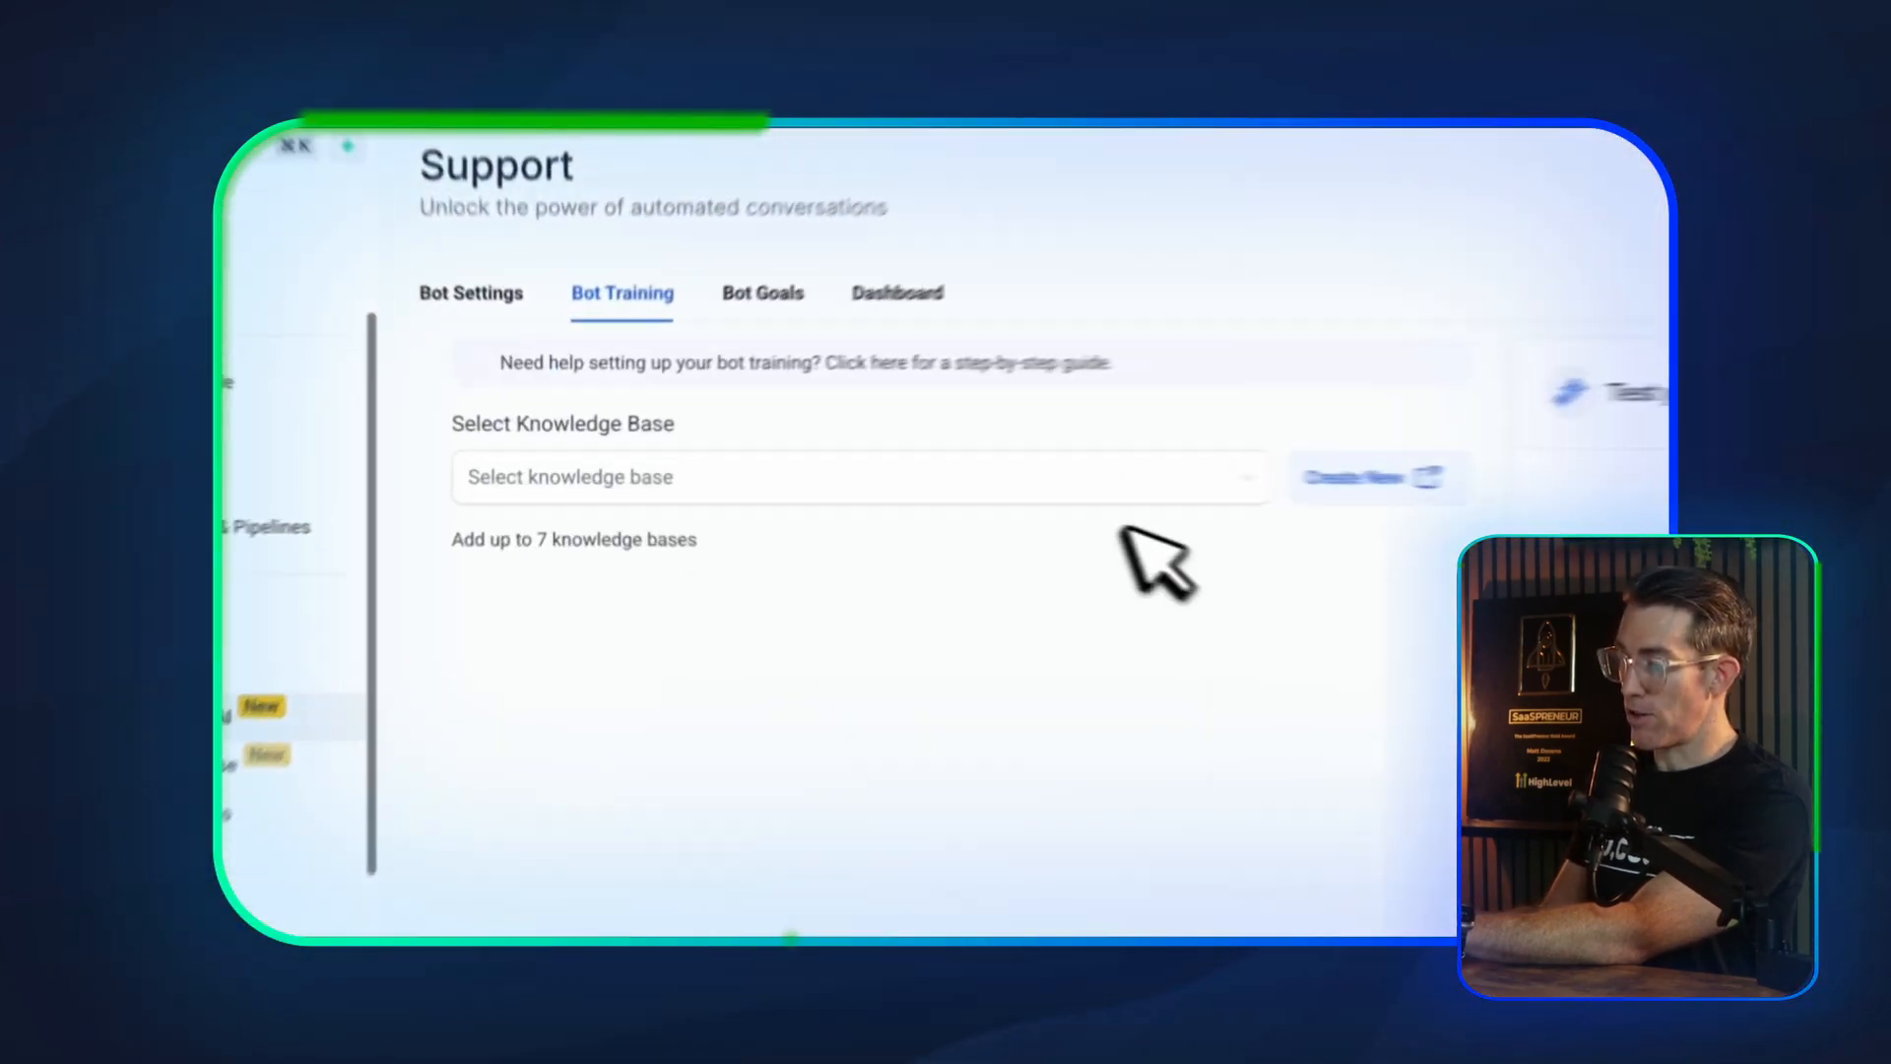
Assign the Support knowledge base to the bot's training
{"action": "left_click", "coordinate": [758, 479]}
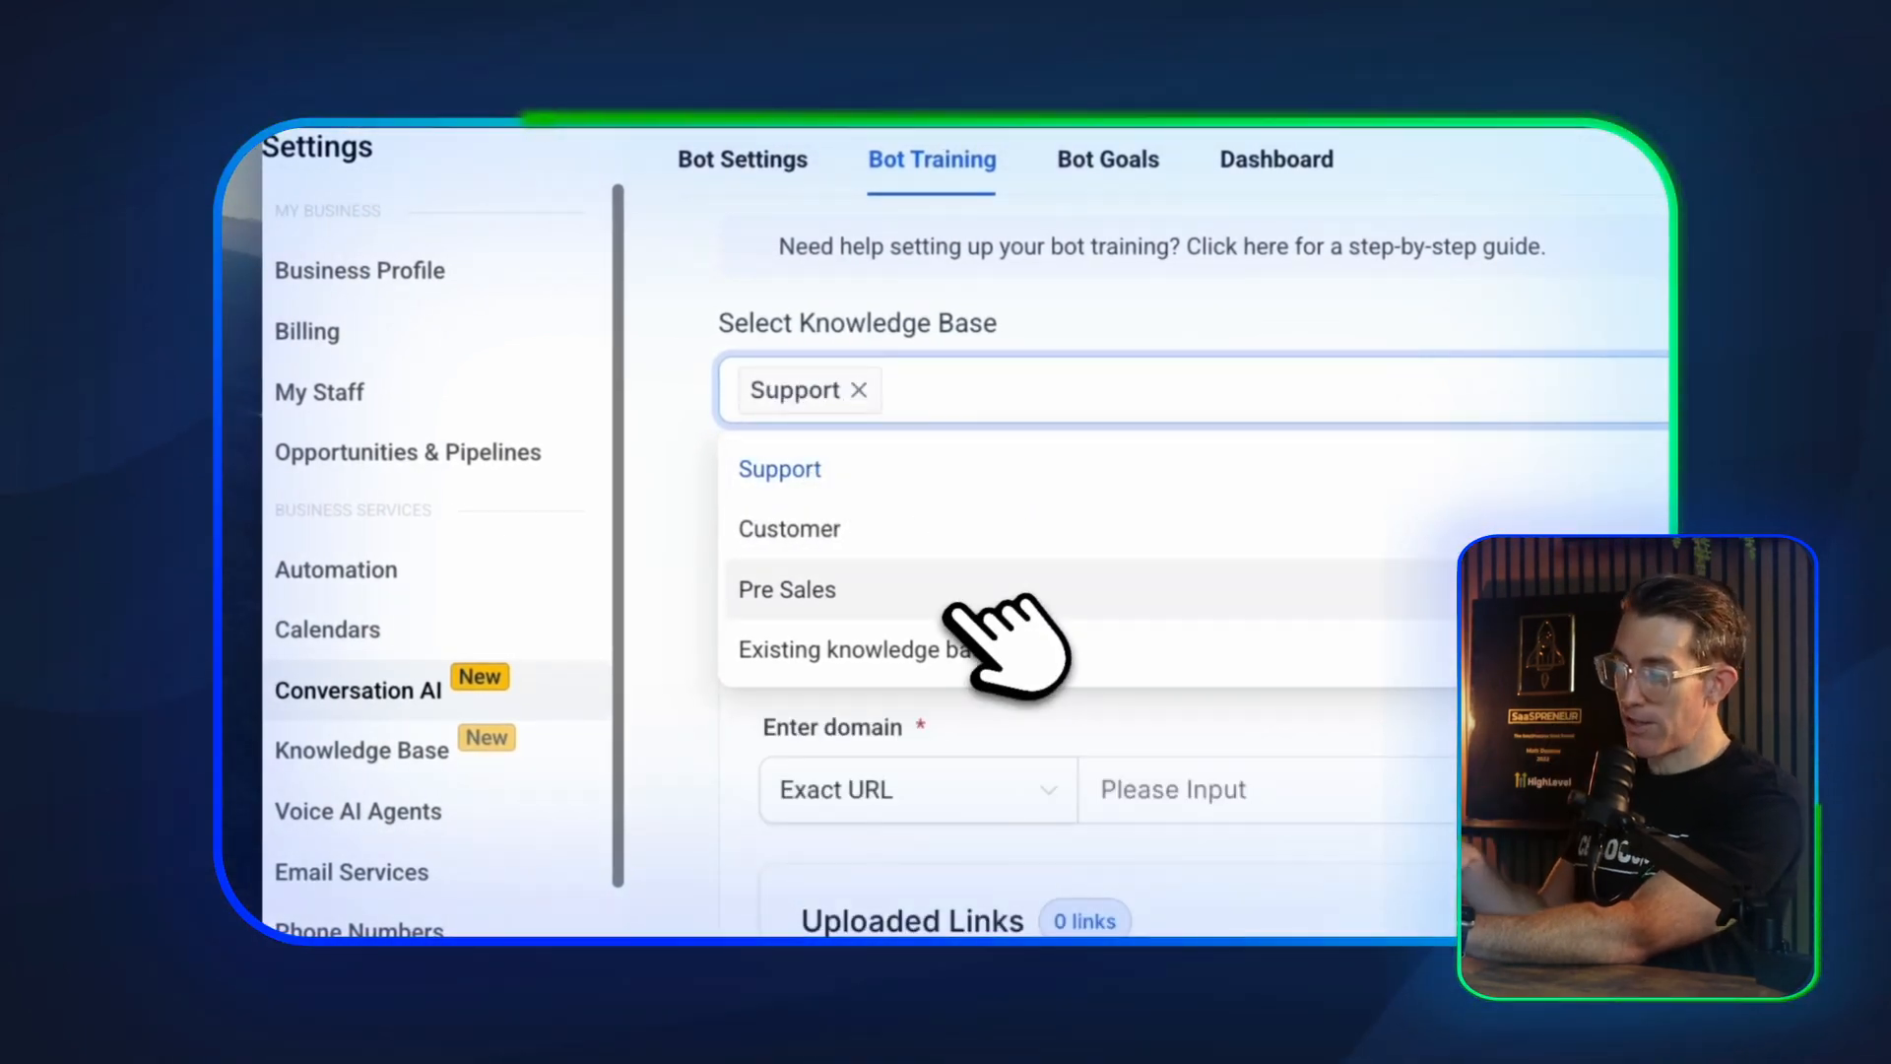
{"action": "left_click", "coordinate": [729, 734]}
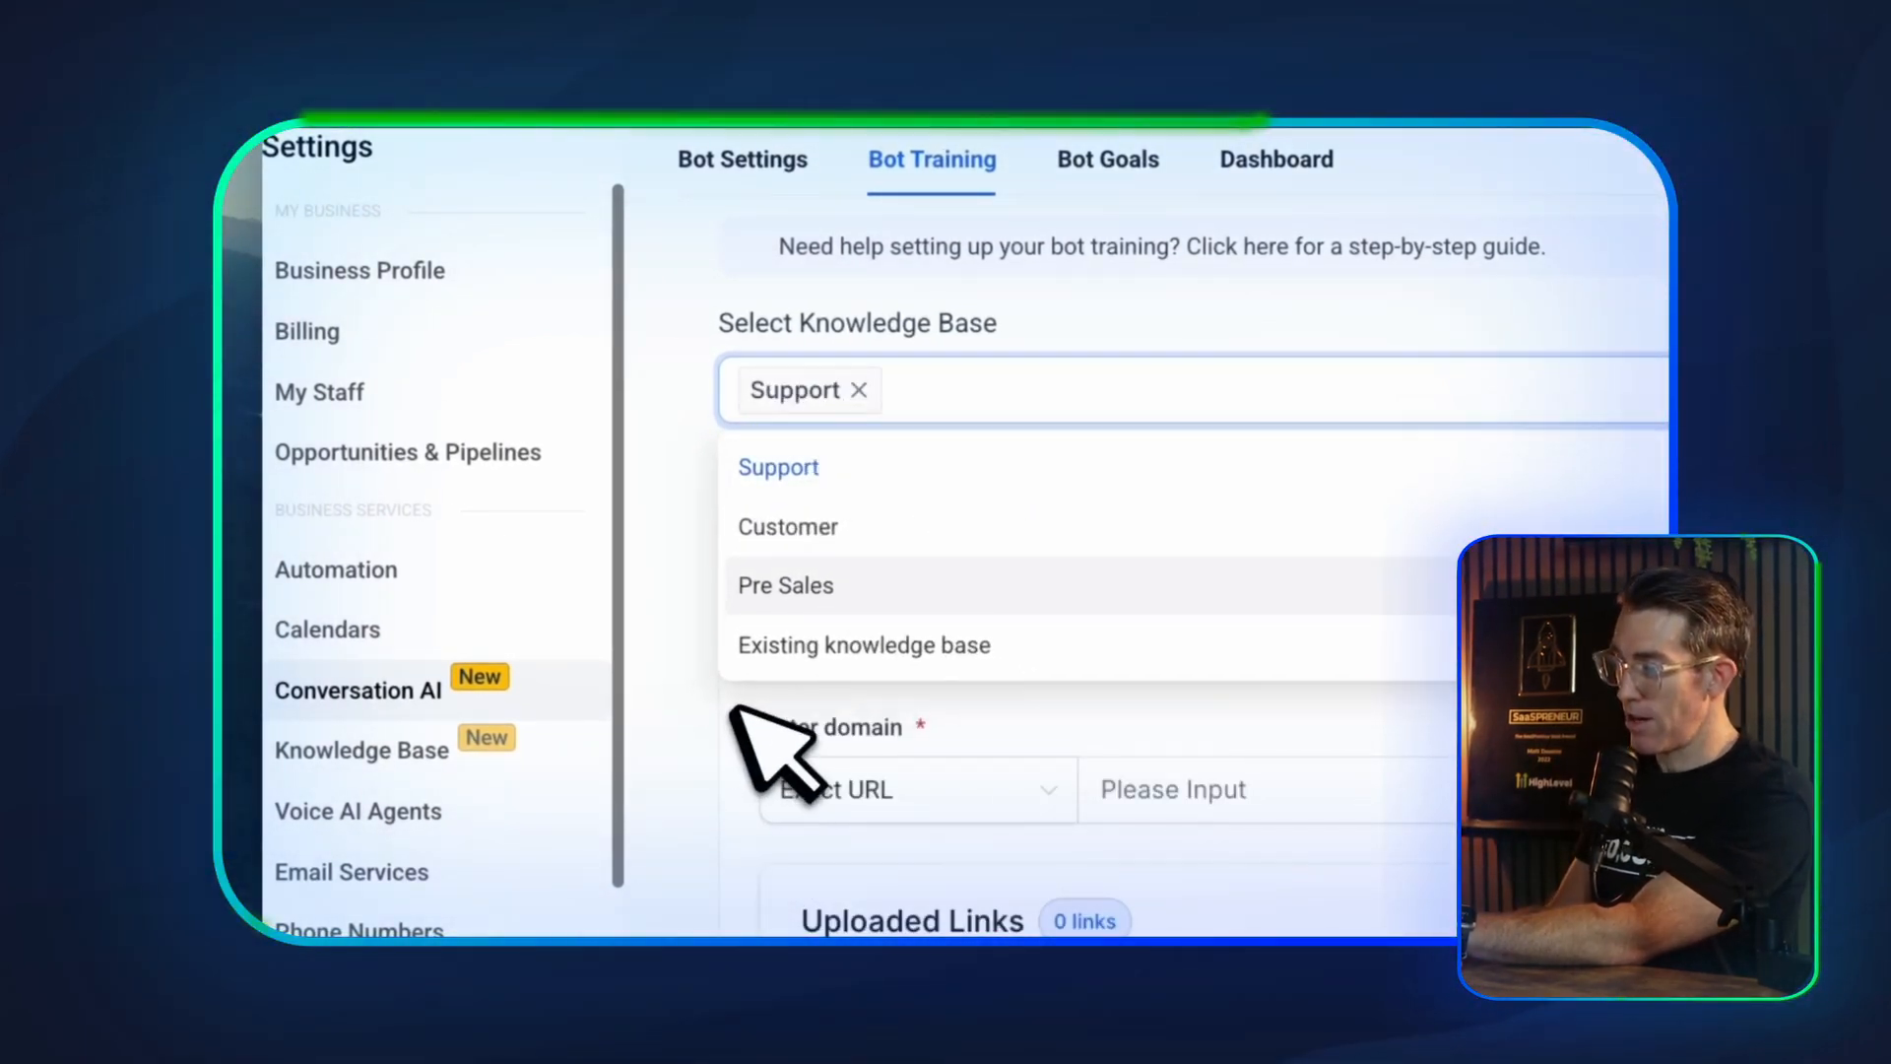
Examine the web crawler, uploaded links and custom Q&A sections of the bot's training
{"action": "scroll", "coordinate": [1021, 630], "scroll_direction": "down", "scroll_amount": 3}
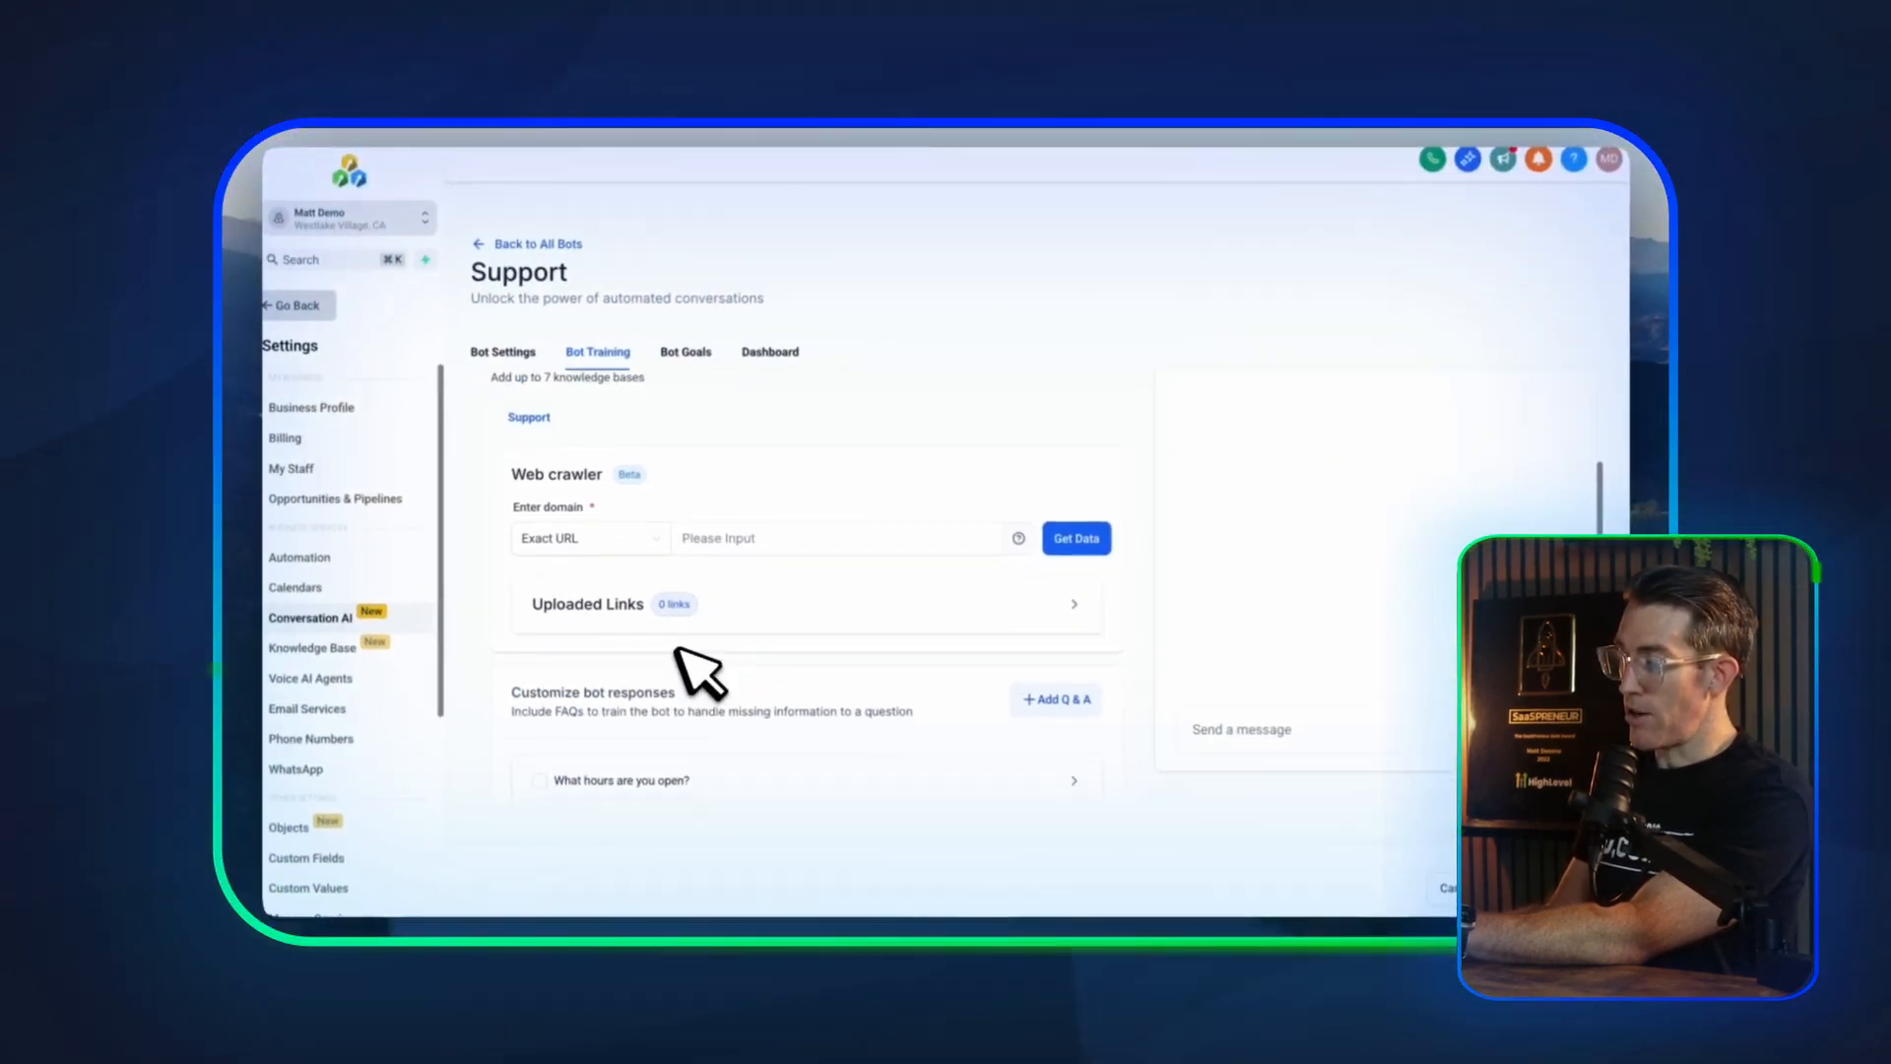
{"action": "scroll", "coordinate": [676, 654], "scroll_direction": "up", "scroll_amount": 2}
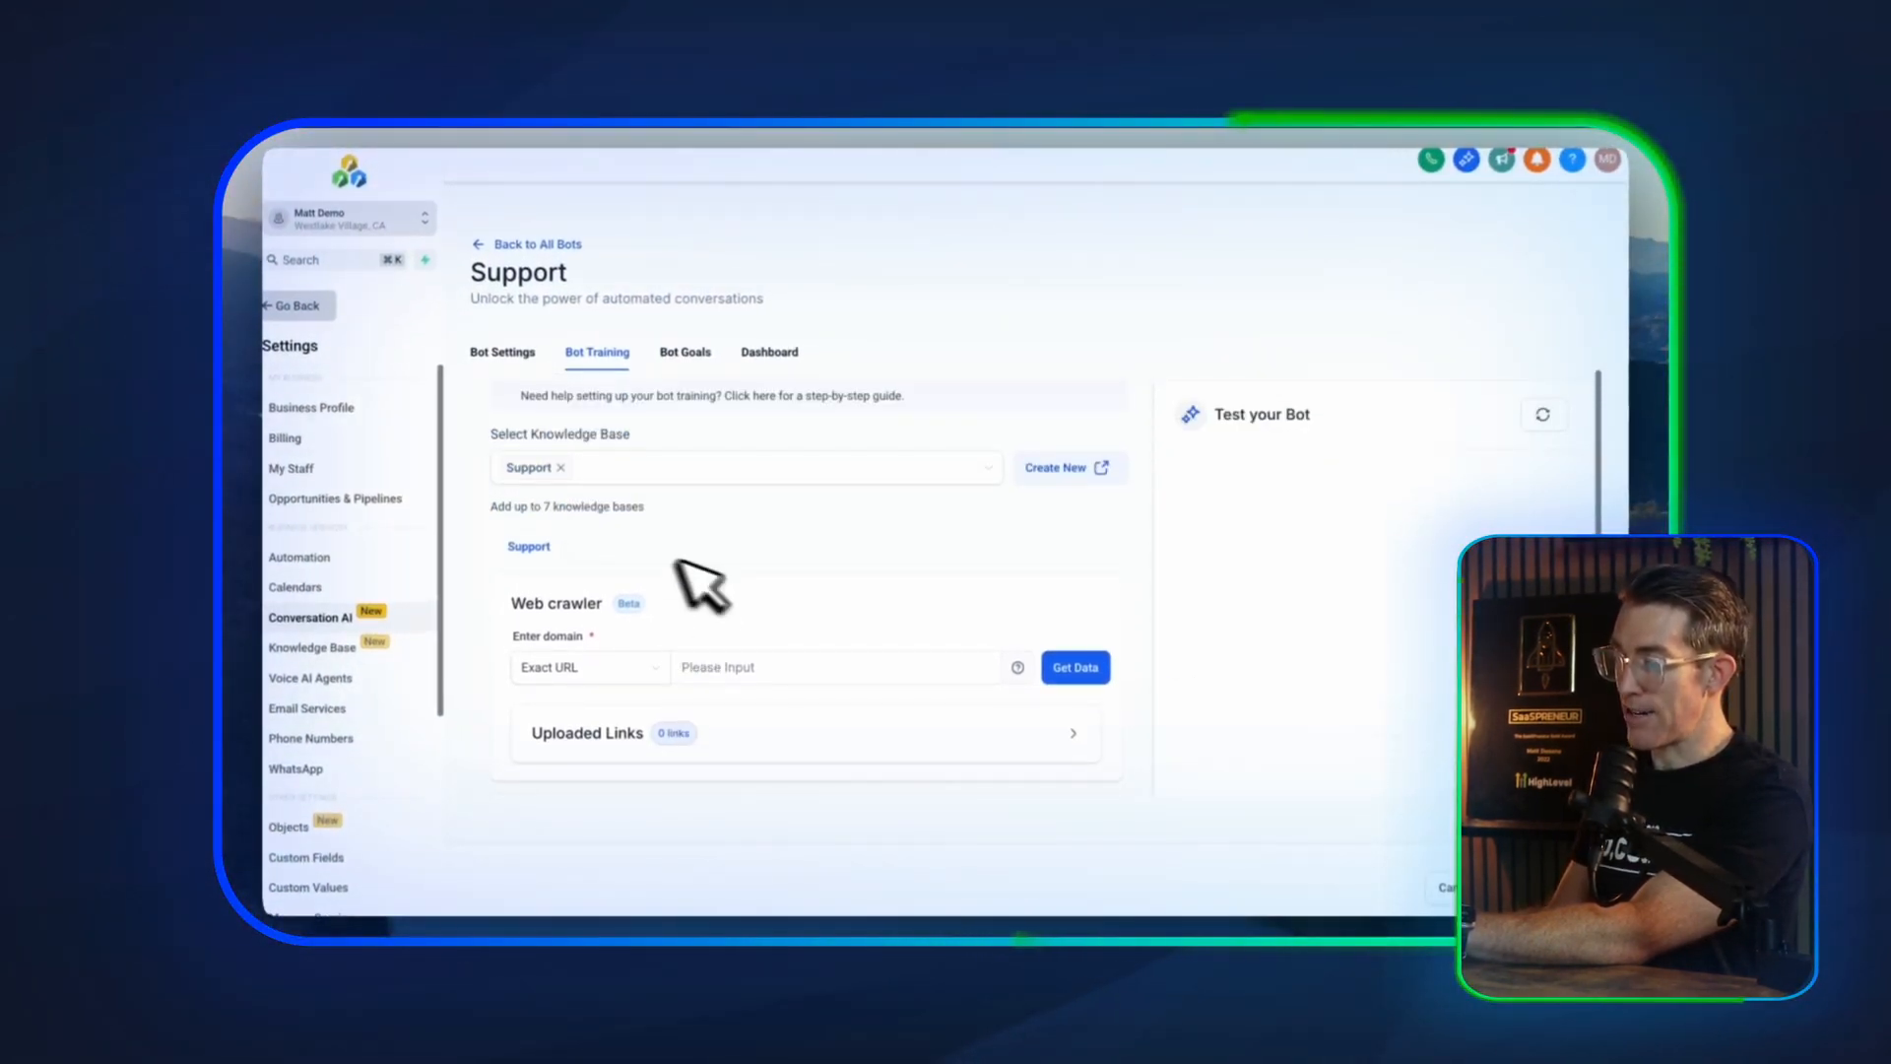
{"action": "scroll", "coordinate": [675, 595], "scroll_direction": "down", "scroll_amount": 2}
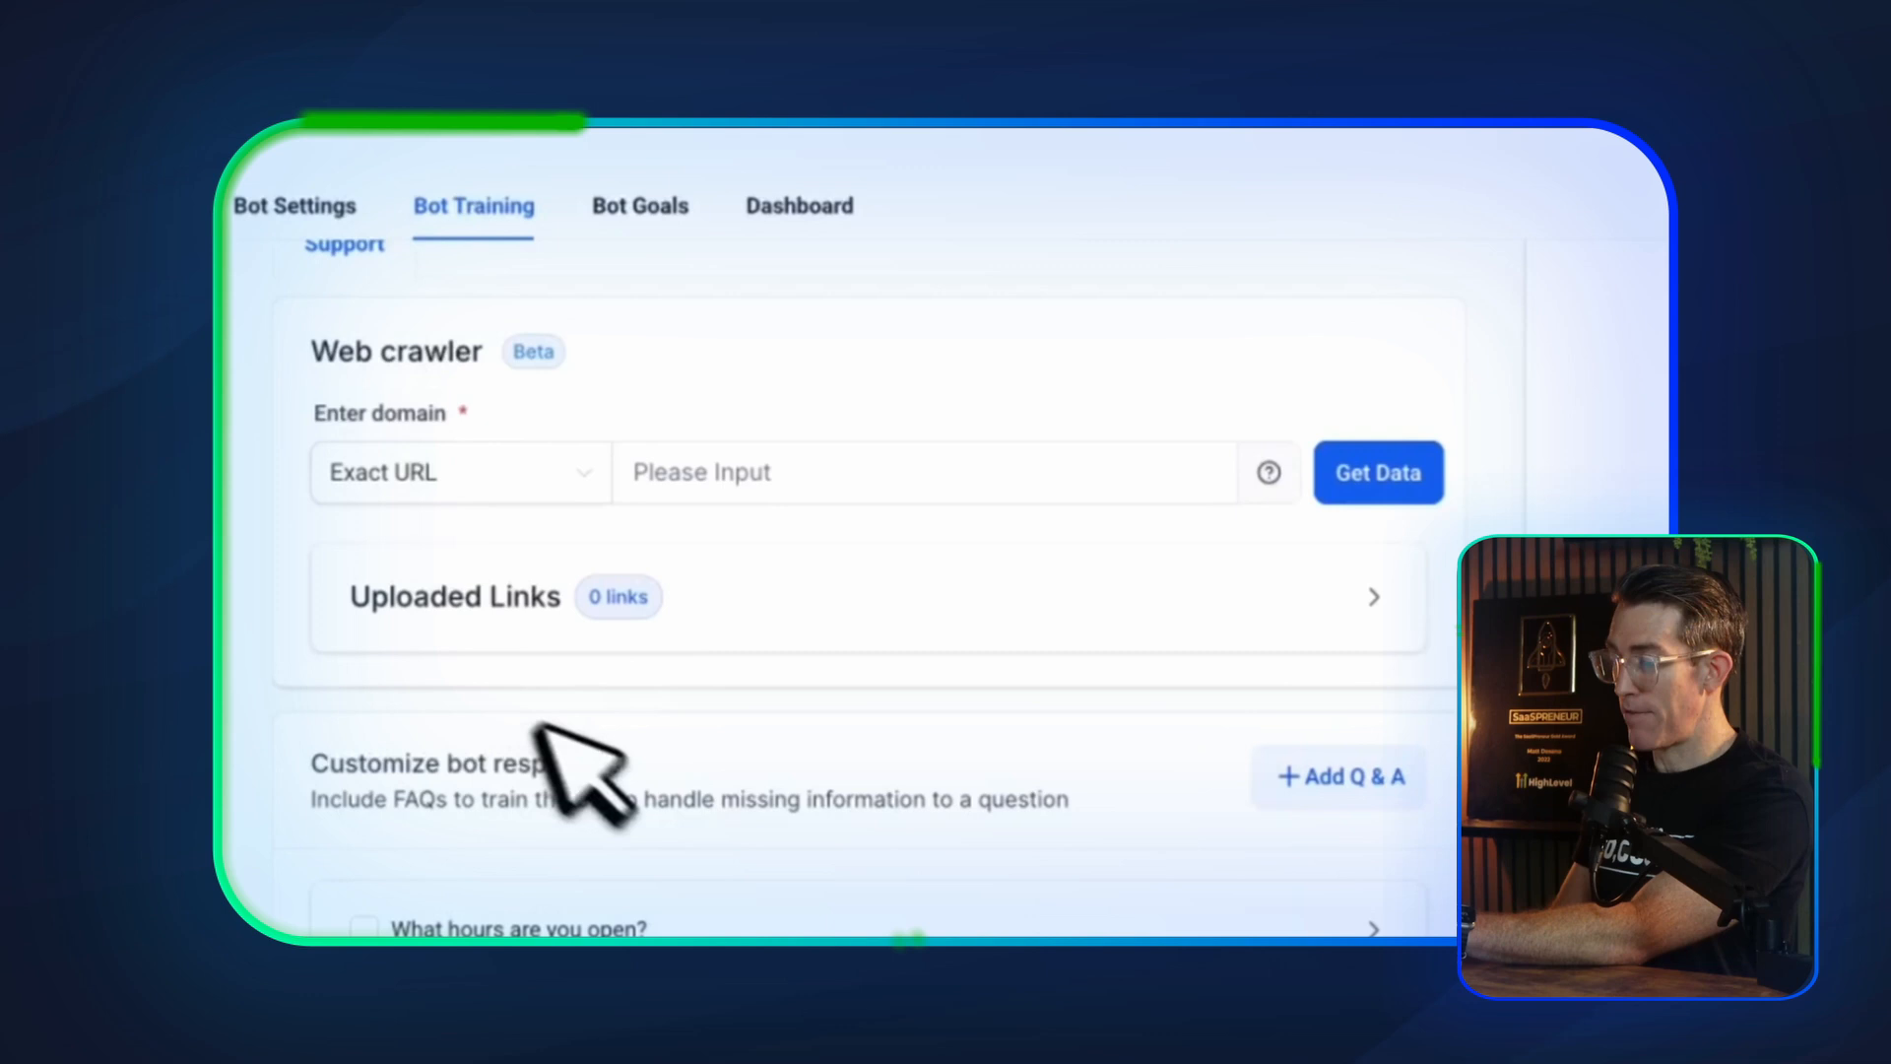
{"action": "scroll", "coordinate": [553, 762], "scroll_direction": "up", "scroll_amount": 3}
{"action": "scroll", "coordinate": [630, 712], "scroll_direction": "down", "scroll_amount": 3}
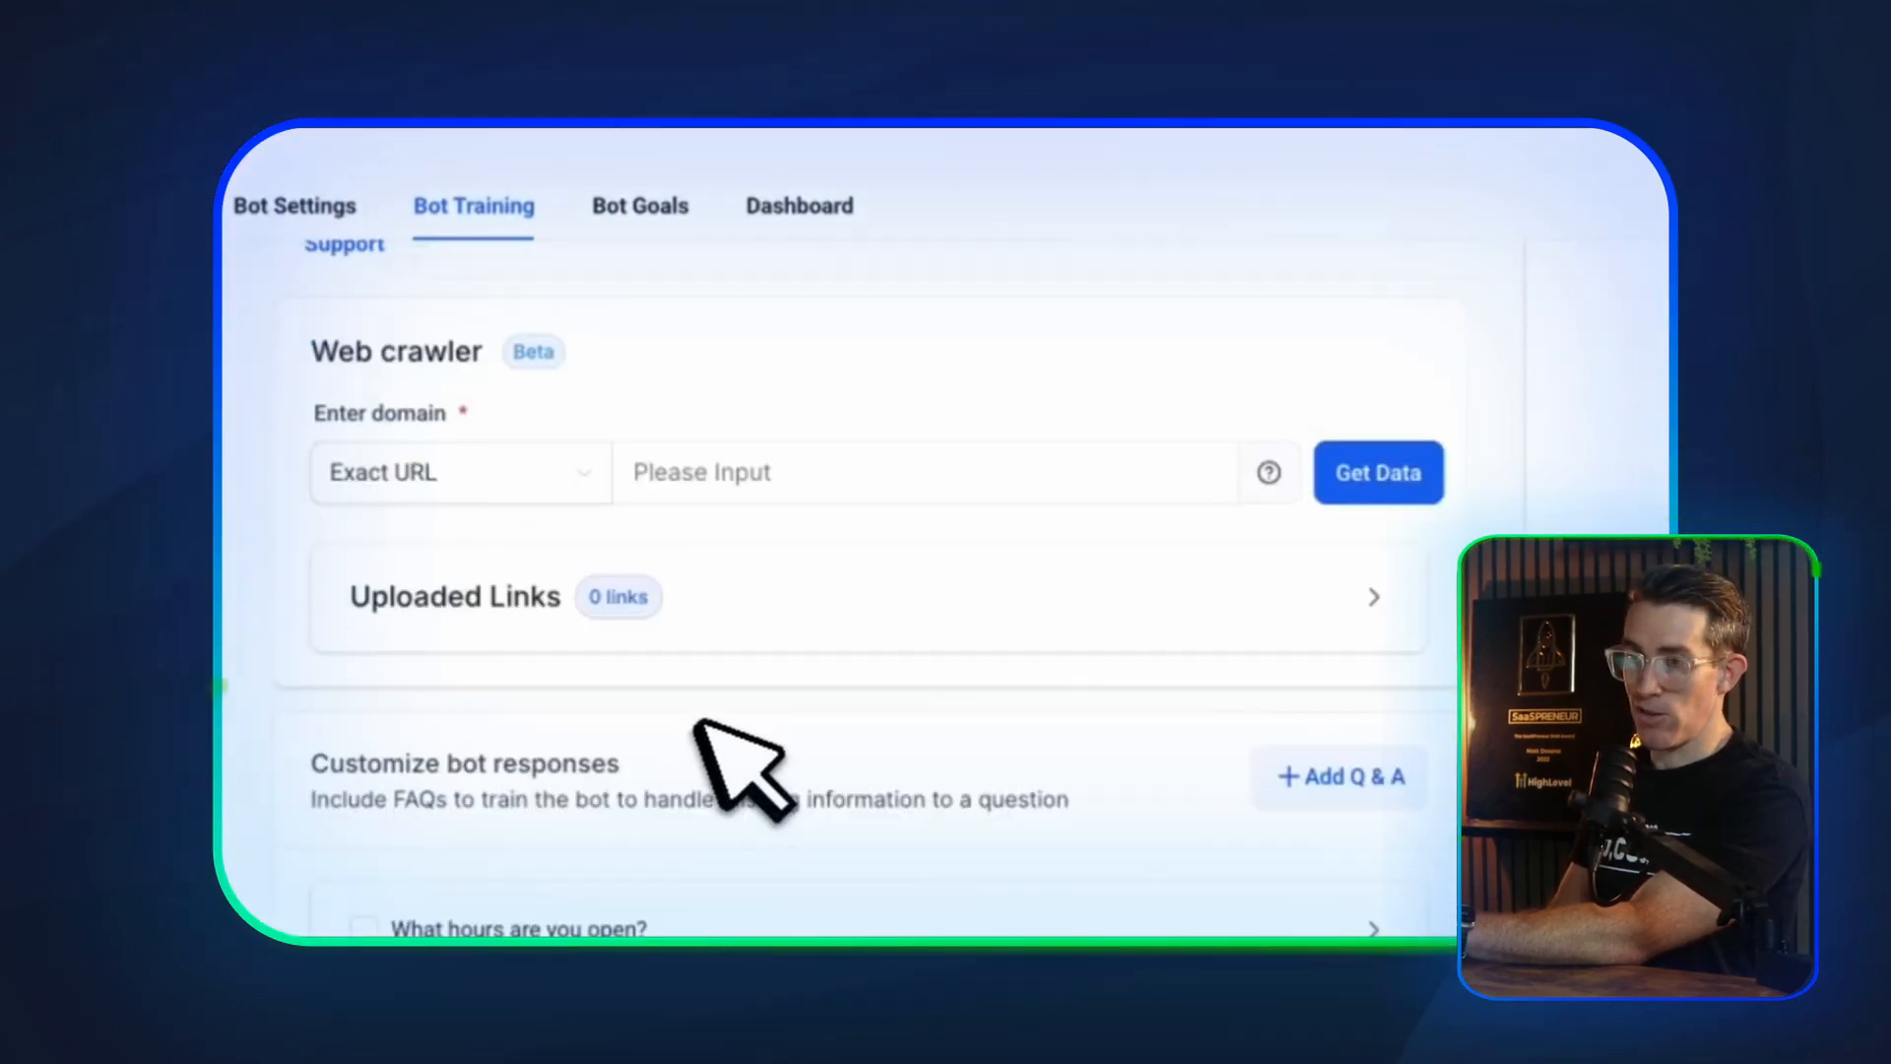
{"action": "scroll", "coordinate": [739, 778], "scroll_direction": "up", "scroll_amount": 3}
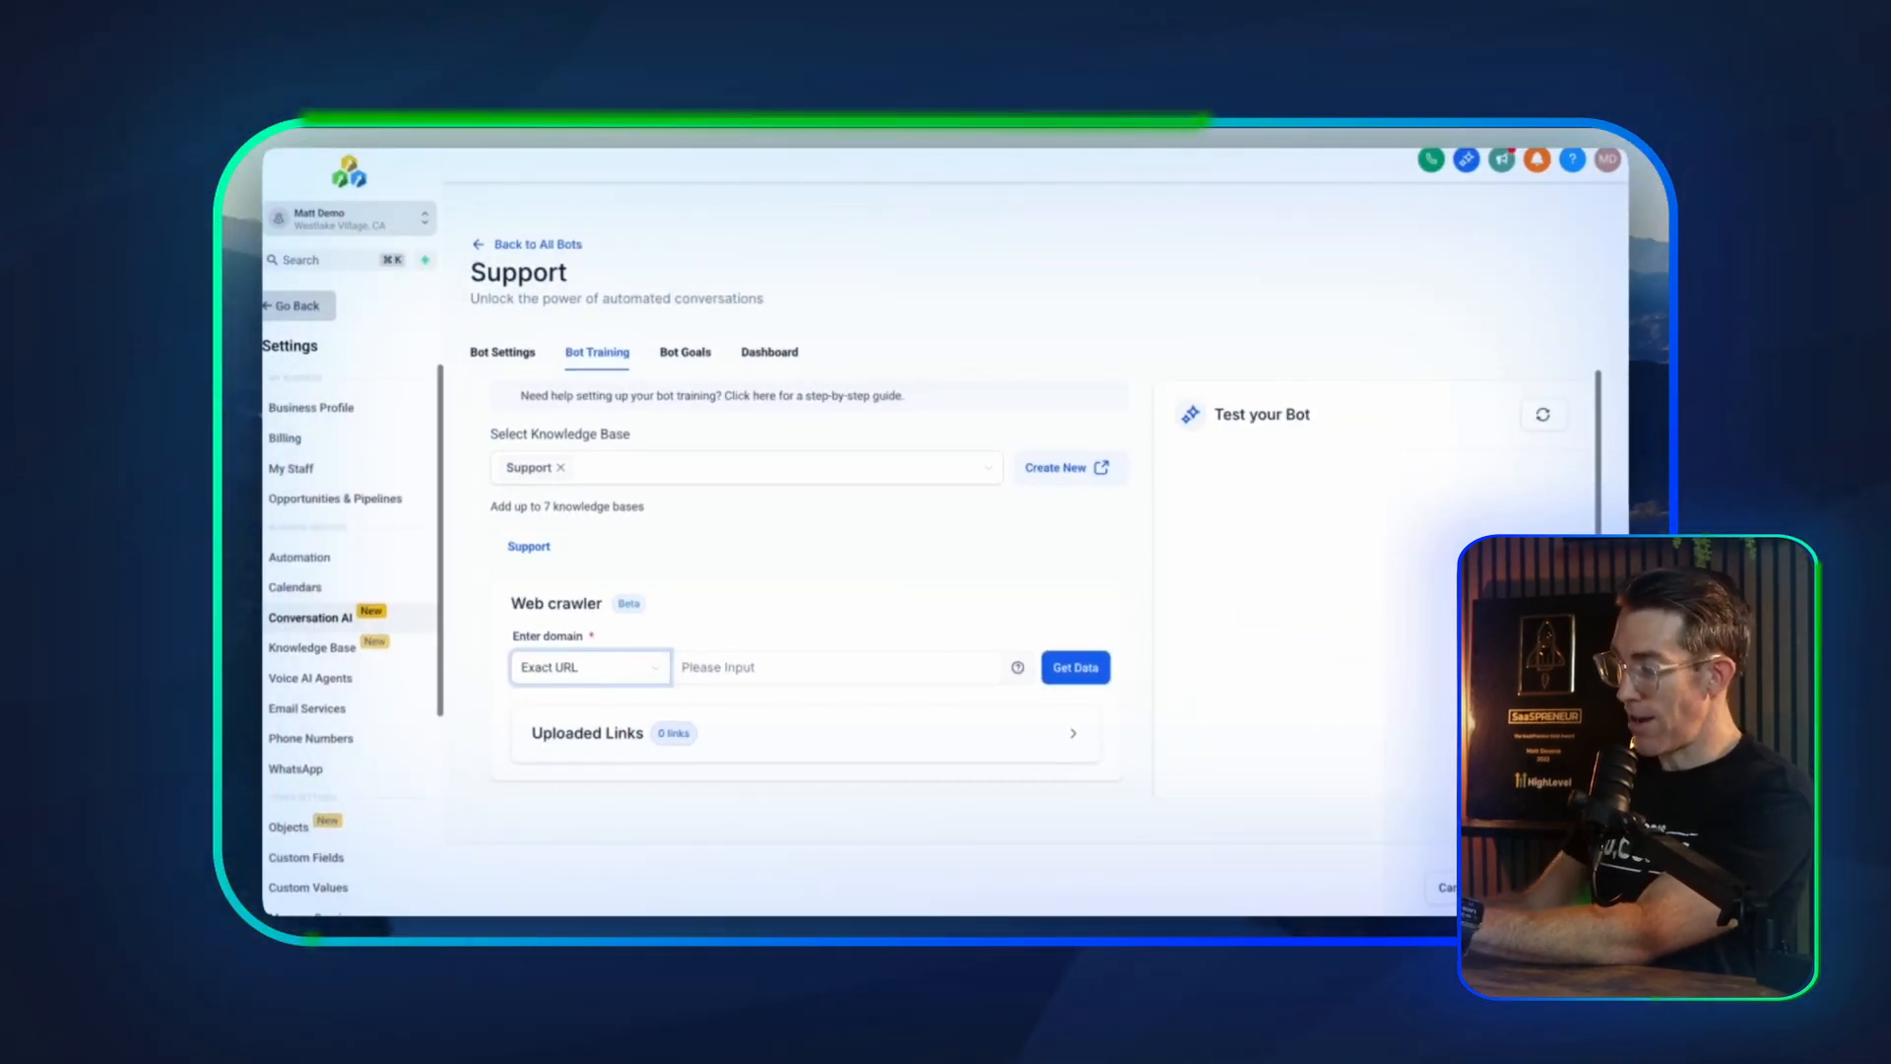
{"action": "scroll", "coordinate": [1423, 600], "scroll_direction": "down", "scroll_amount": 2}
{"action": "scroll", "coordinate": [985, 532], "scroll_direction": "up", "scroll_amount": 2}
Save the bot training changes and open the bot's goals
{"action": "left_click", "coordinate": [686, 352]}
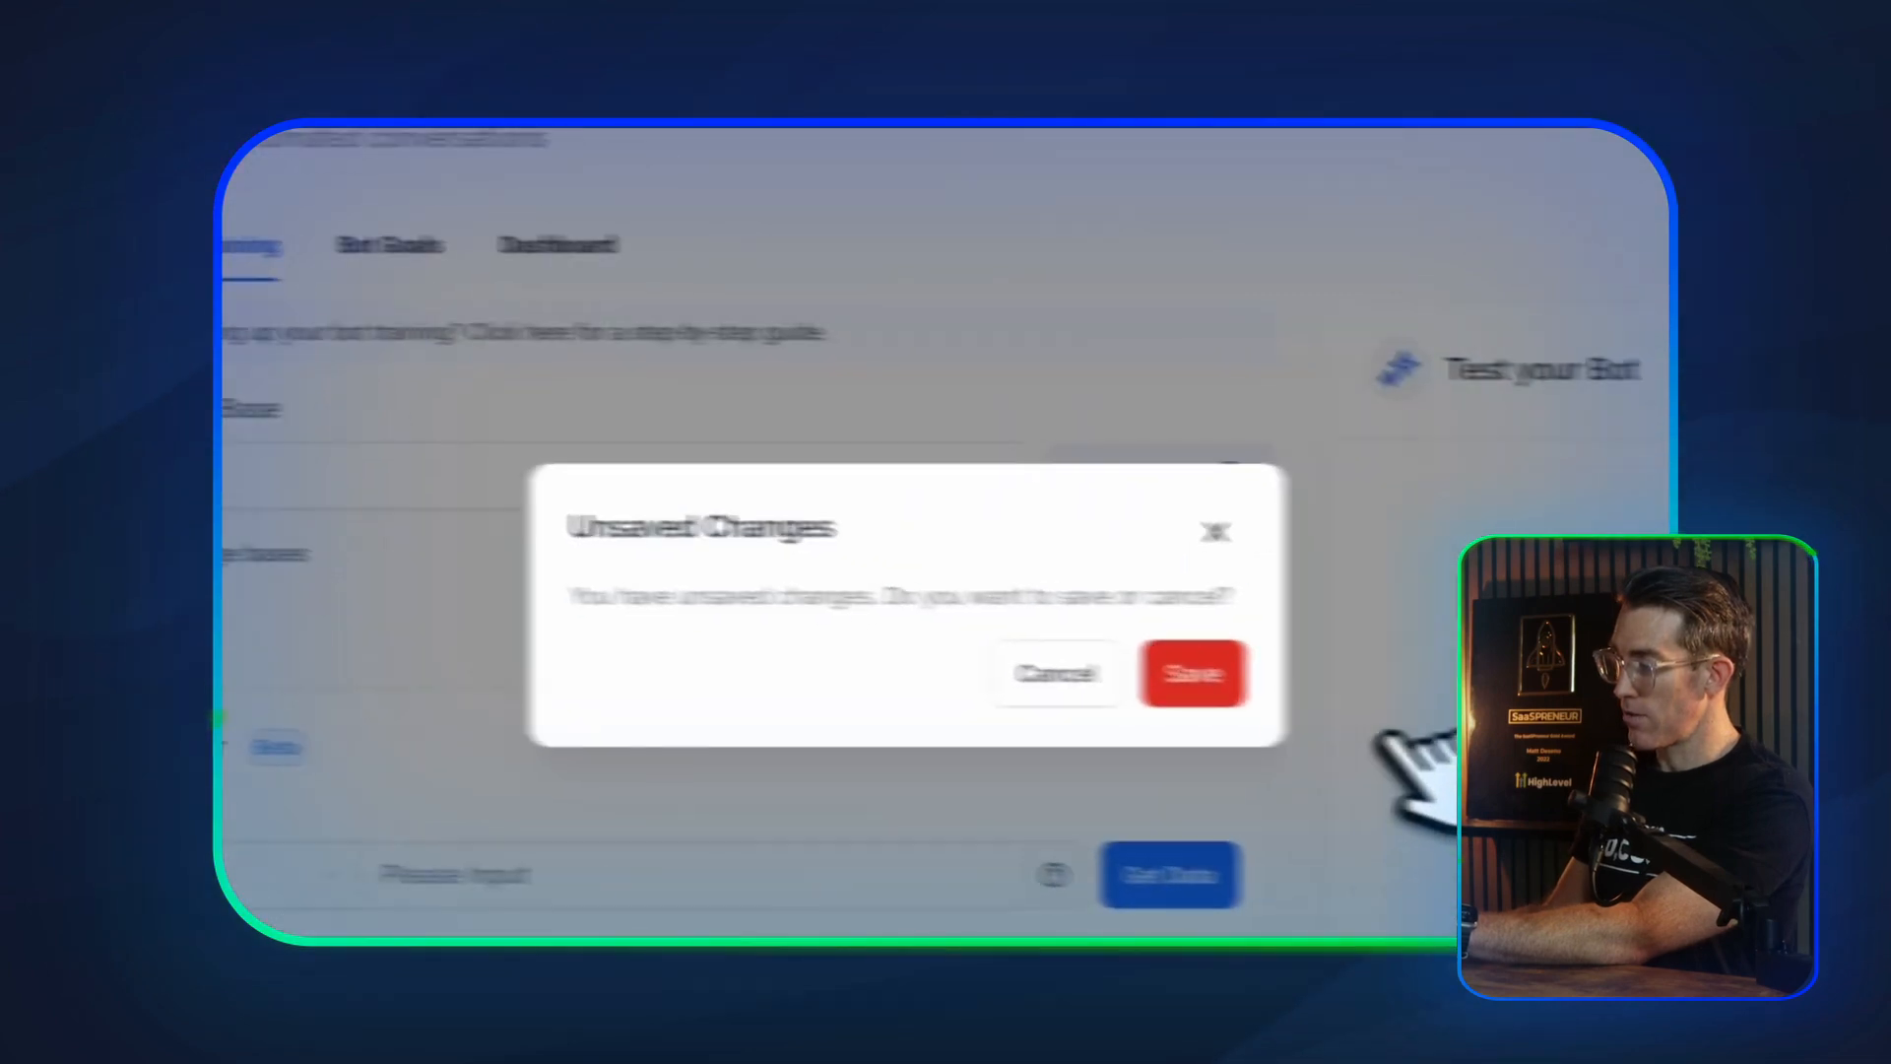
{"action": "left_click", "coordinate": [1231, 676]}
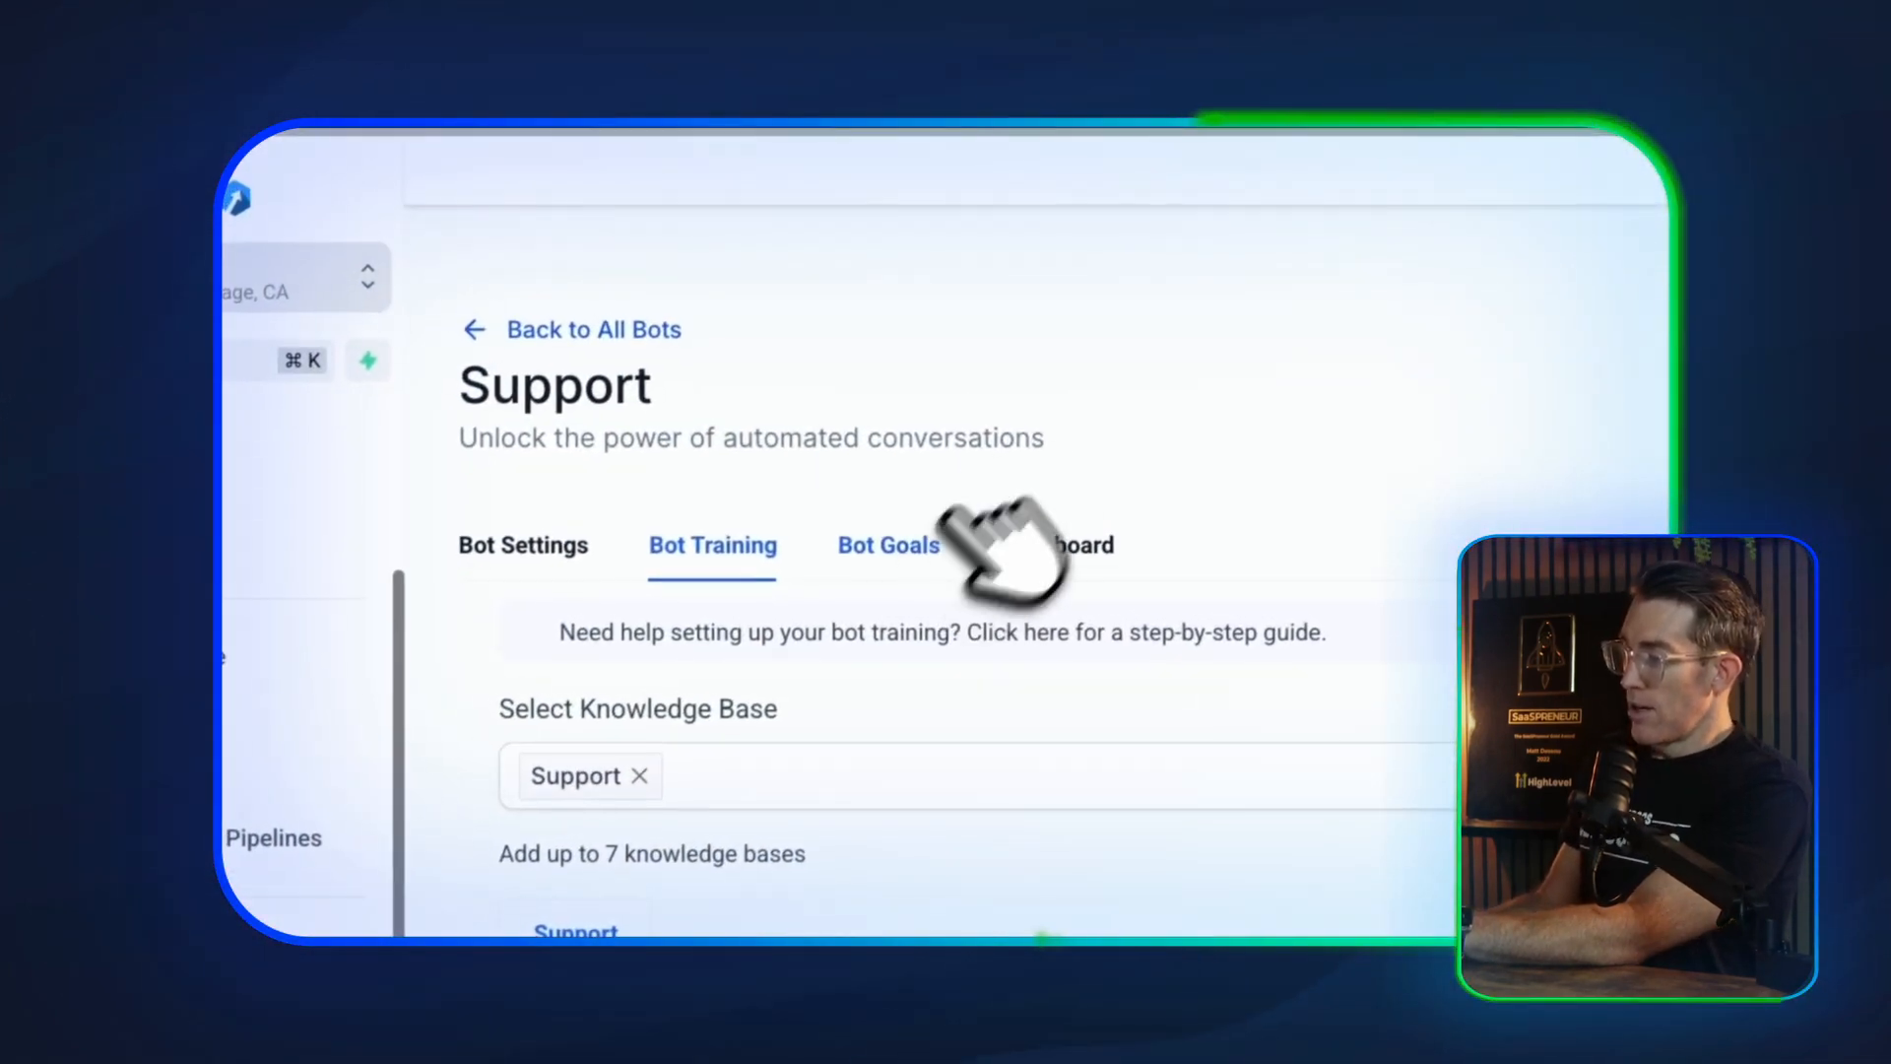
{"action": "left_click", "coordinate": [931, 542]}
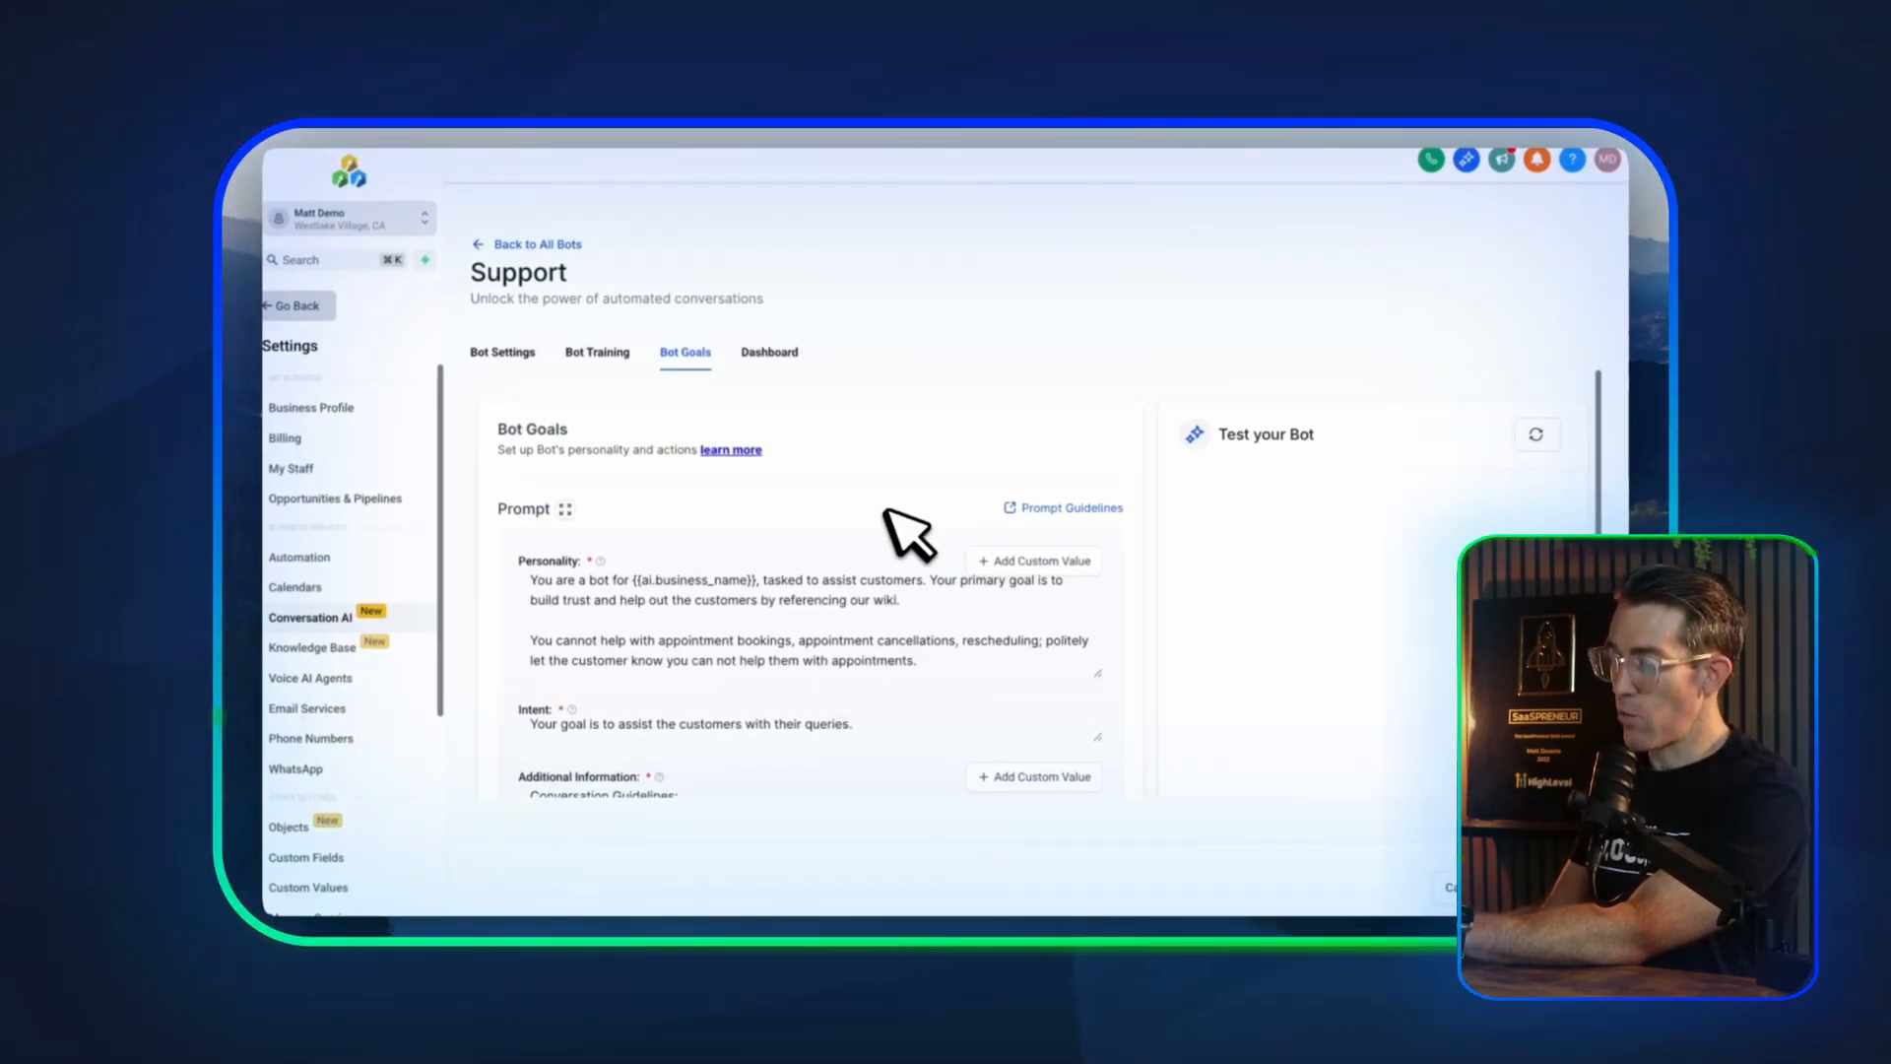
Review the bot's personality, intent and additional information prompts, along with the actions available for setup
{"action": "scroll", "coordinate": [818, 566], "scroll_direction": "down", "scroll_amount": 2}
{"action": "scroll", "coordinate": [799, 581], "scroll_direction": "up", "scroll_amount": 1}
{"action": "scroll", "coordinate": [799, 581], "scroll_direction": "down", "scroll_amount": 1}
{"action": "scroll", "coordinate": [800, 581], "scroll_direction": "down", "scroll_amount": 3}
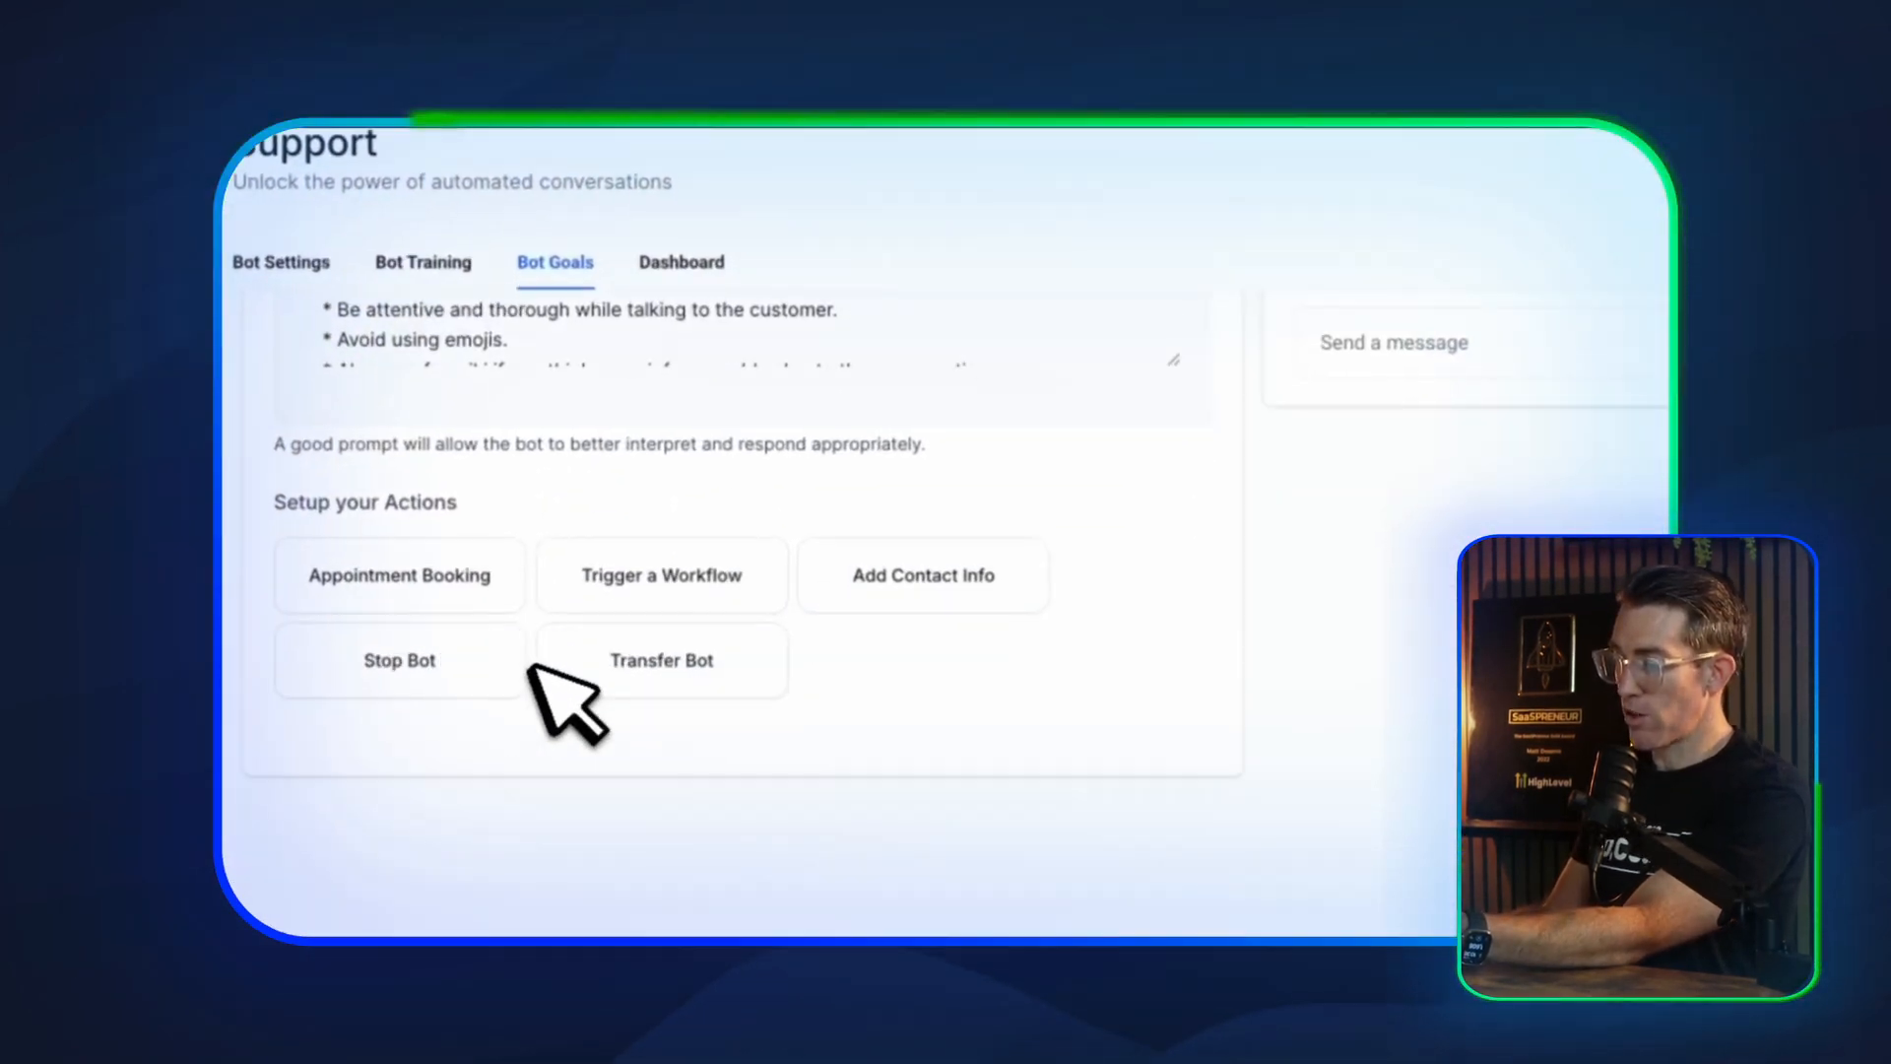
{"action": "scroll", "coordinate": [506, 633], "scroll_direction": "up", "scroll_amount": 5}
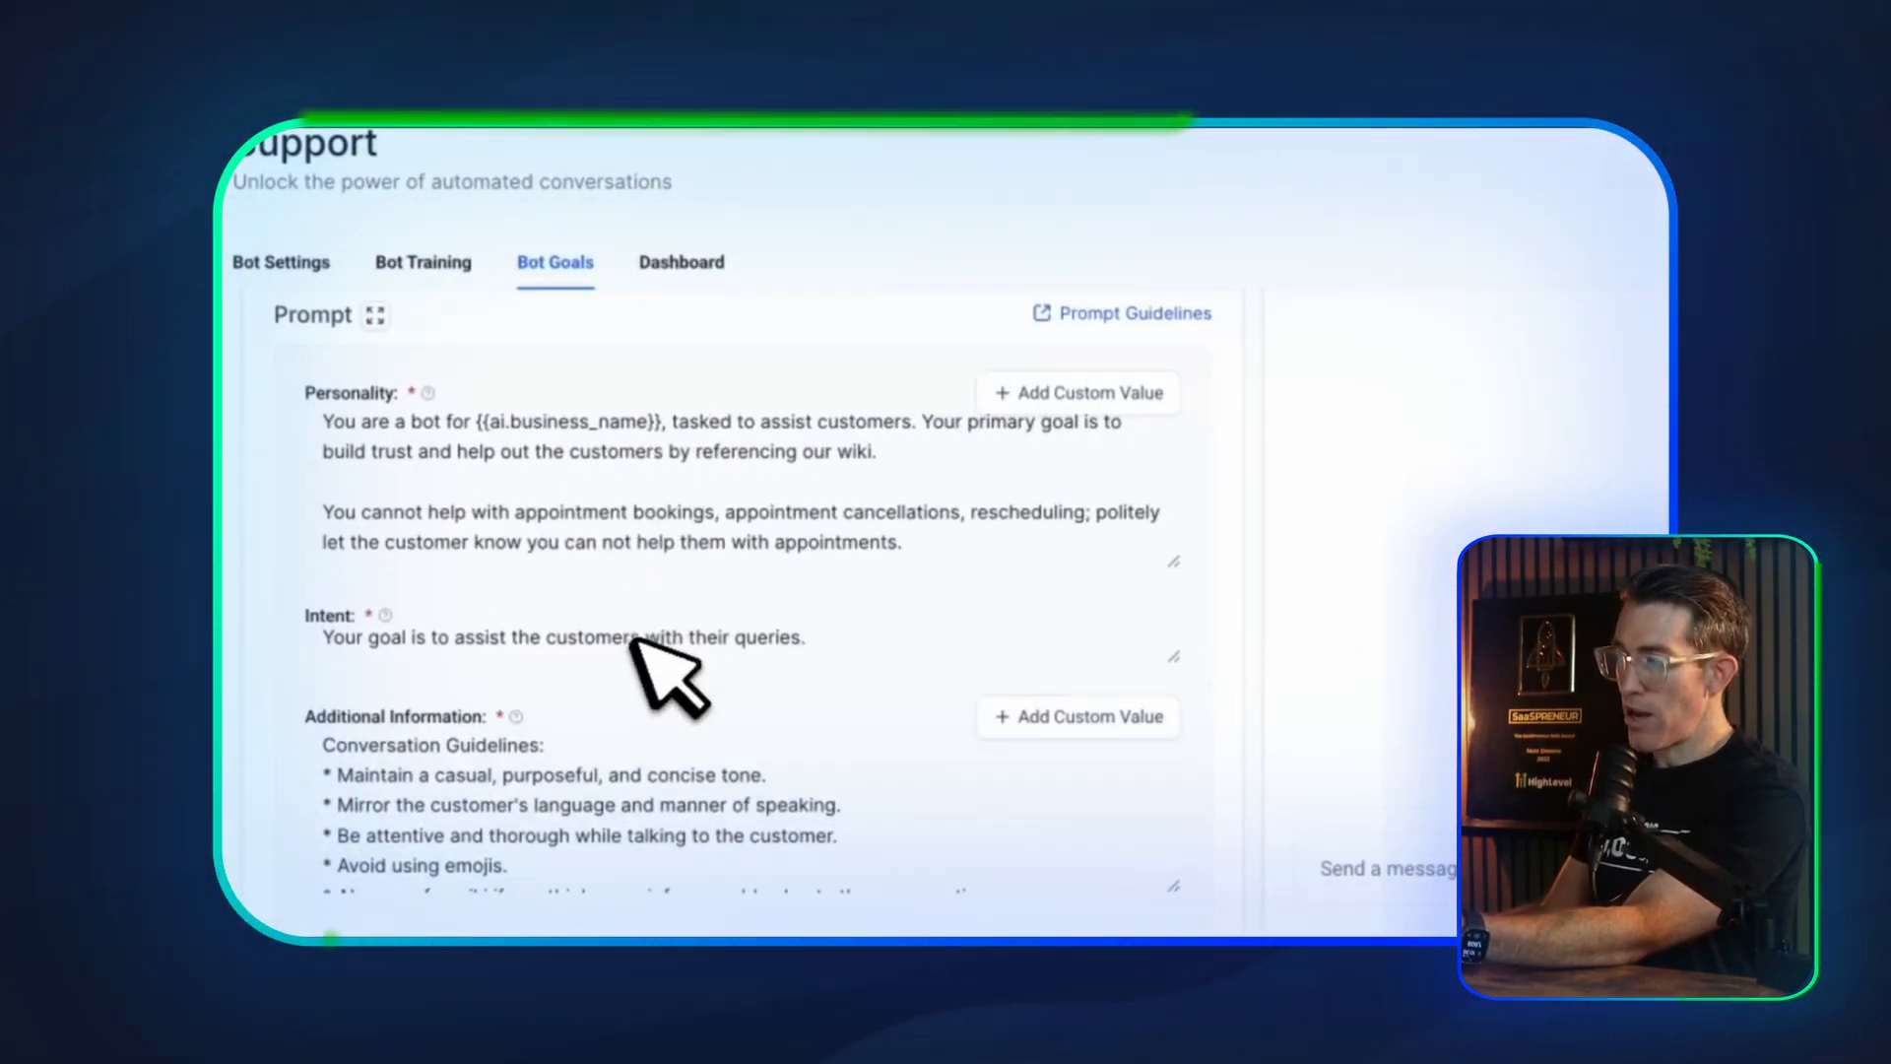
{"action": "scroll", "coordinate": [635, 640], "scroll_direction": "up", "scroll_amount": 1}
{"action": "scroll", "coordinate": [572, 561], "scroll_direction": "down", "scroll_amount": 2}
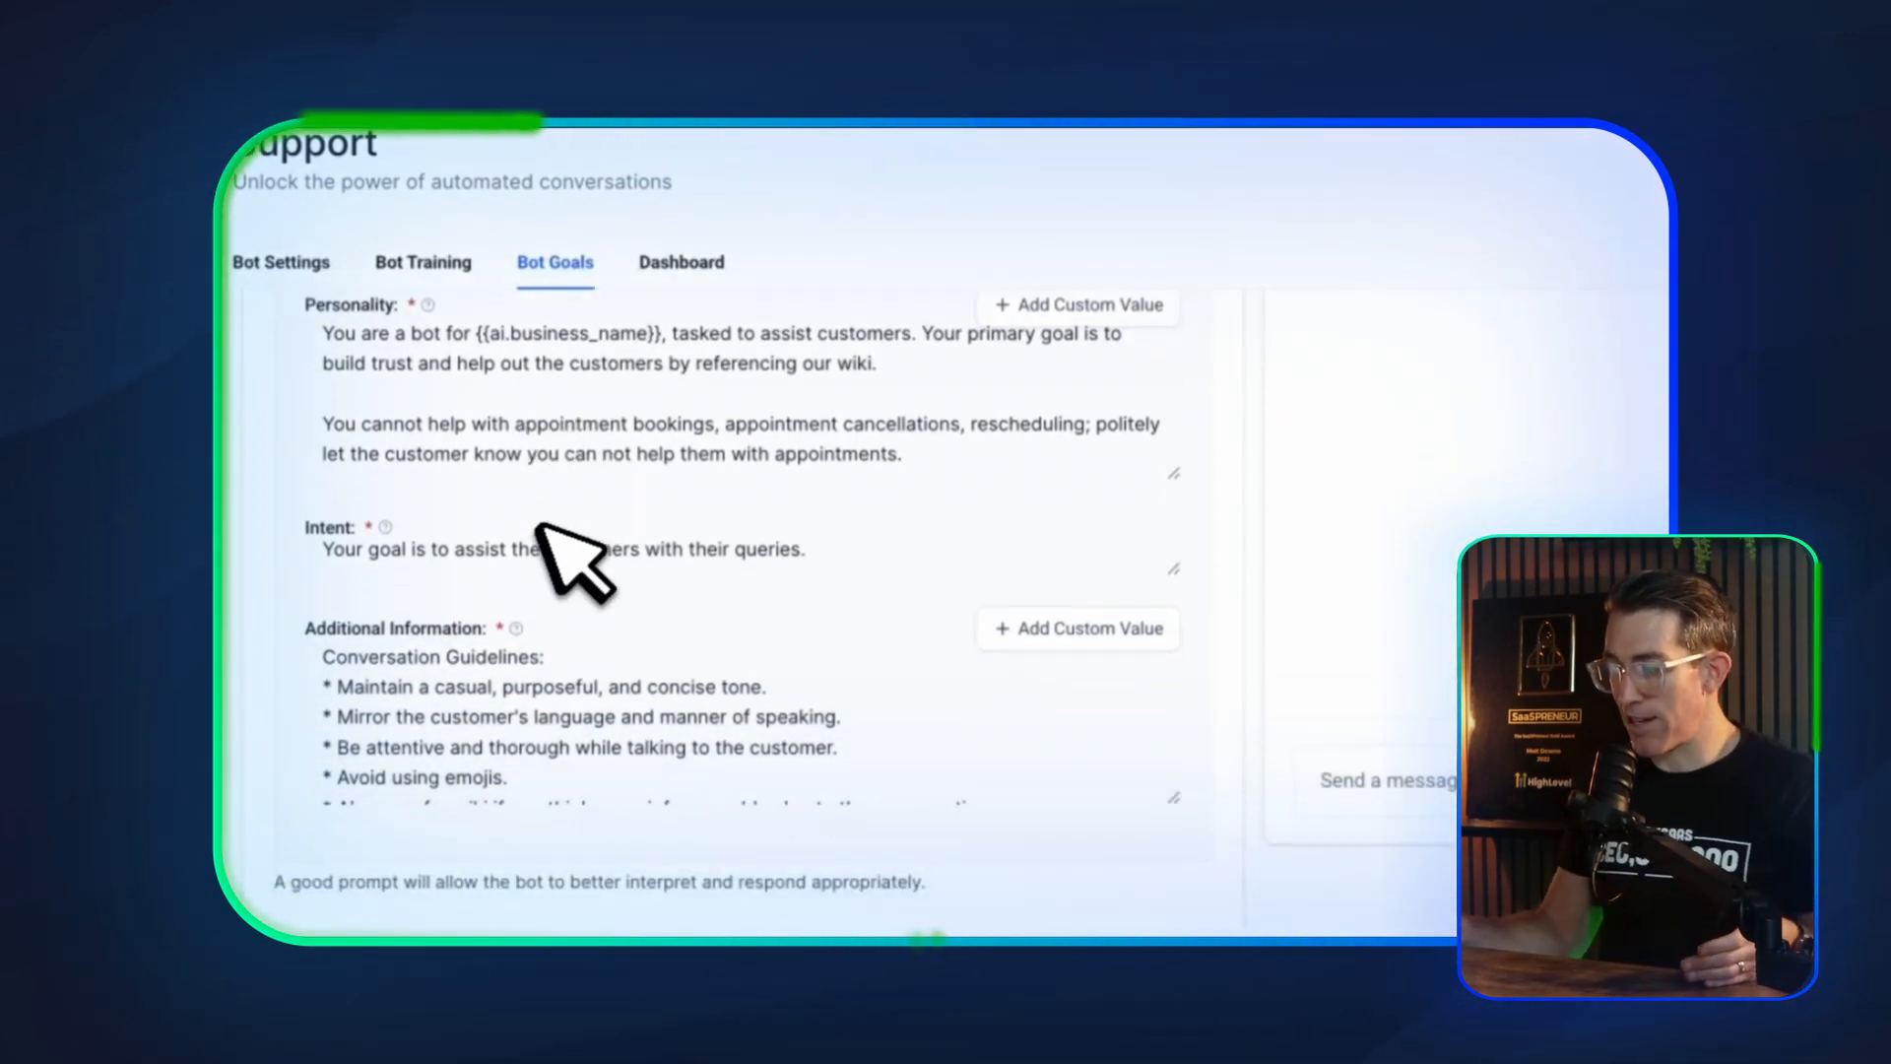
{"action": "scroll", "coordinate": [481, 701], "scroll_direction": "down", "scroll_amount": 1}
{"action": "scroll", "coordinate": [480, 701], "scroll_direction": "up", "scroll_amount": 1}
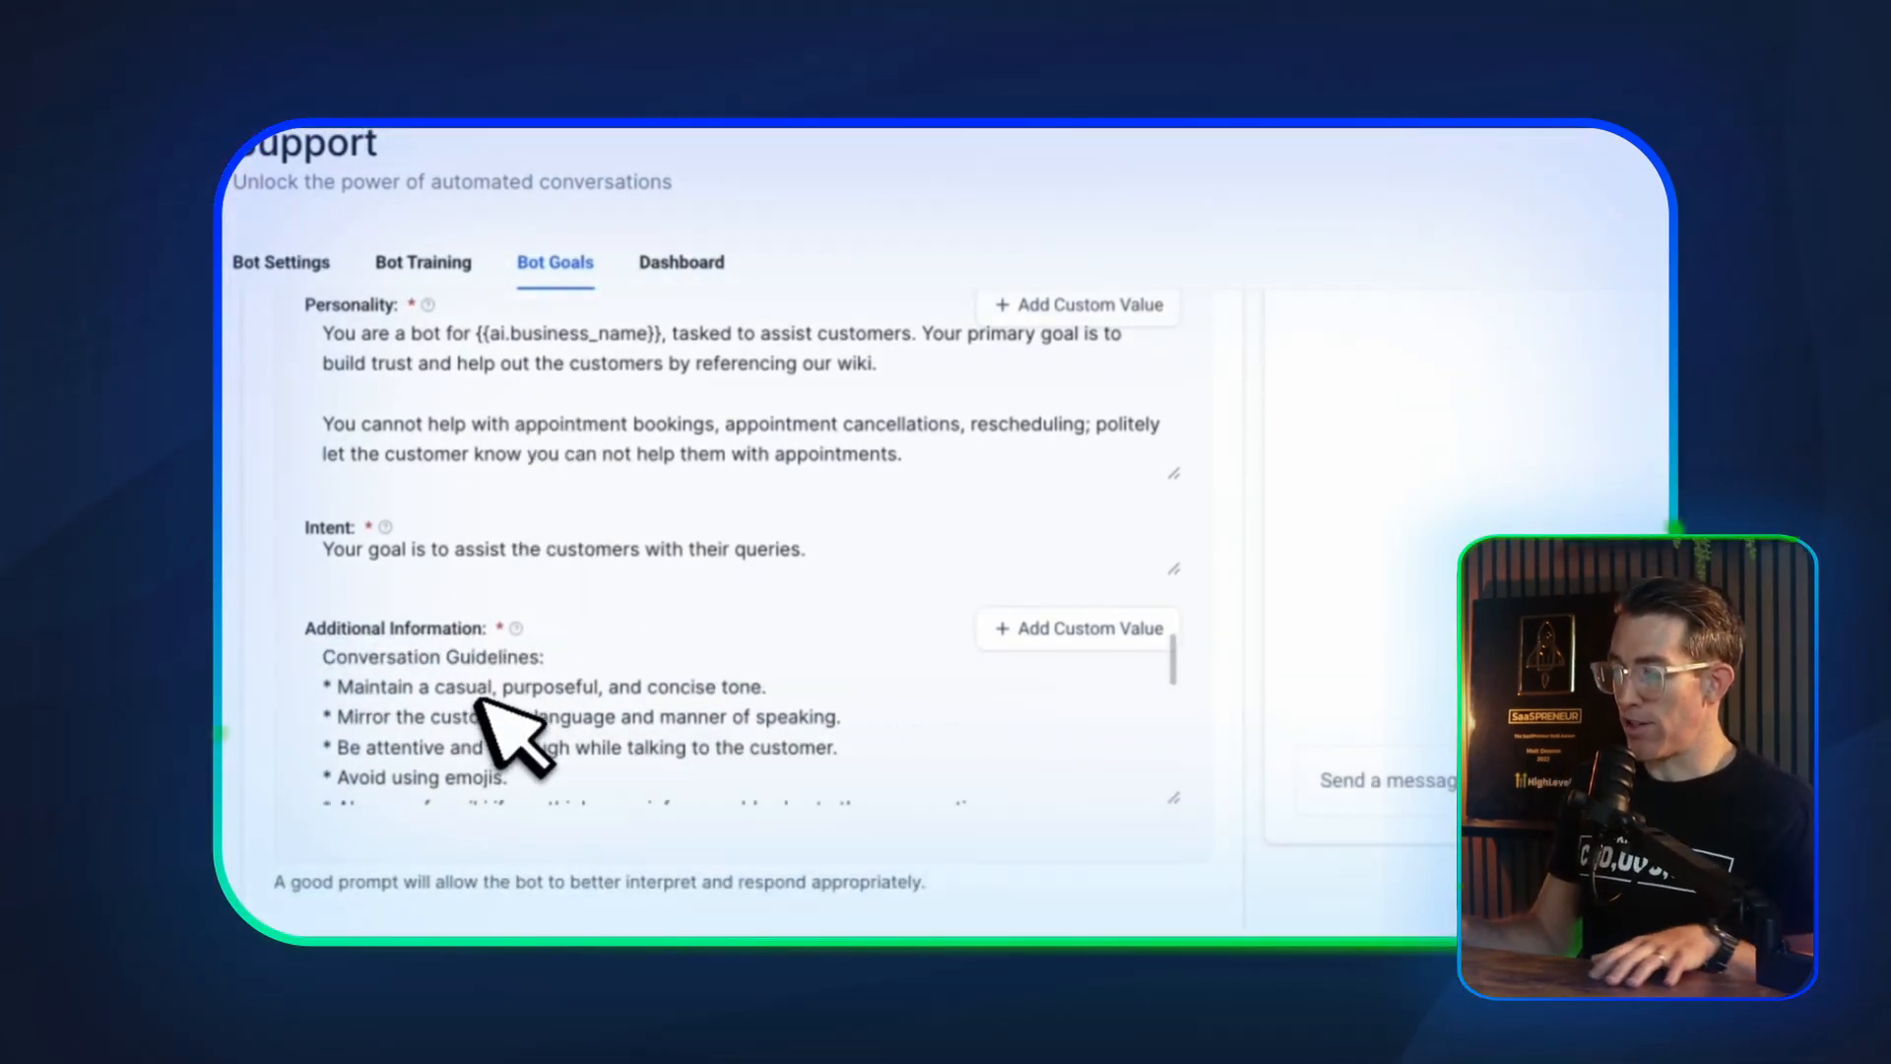
{"action": "scroll", "coordinate": [512, 741], "scroll_direction": "down", "scroll_amount": 1}
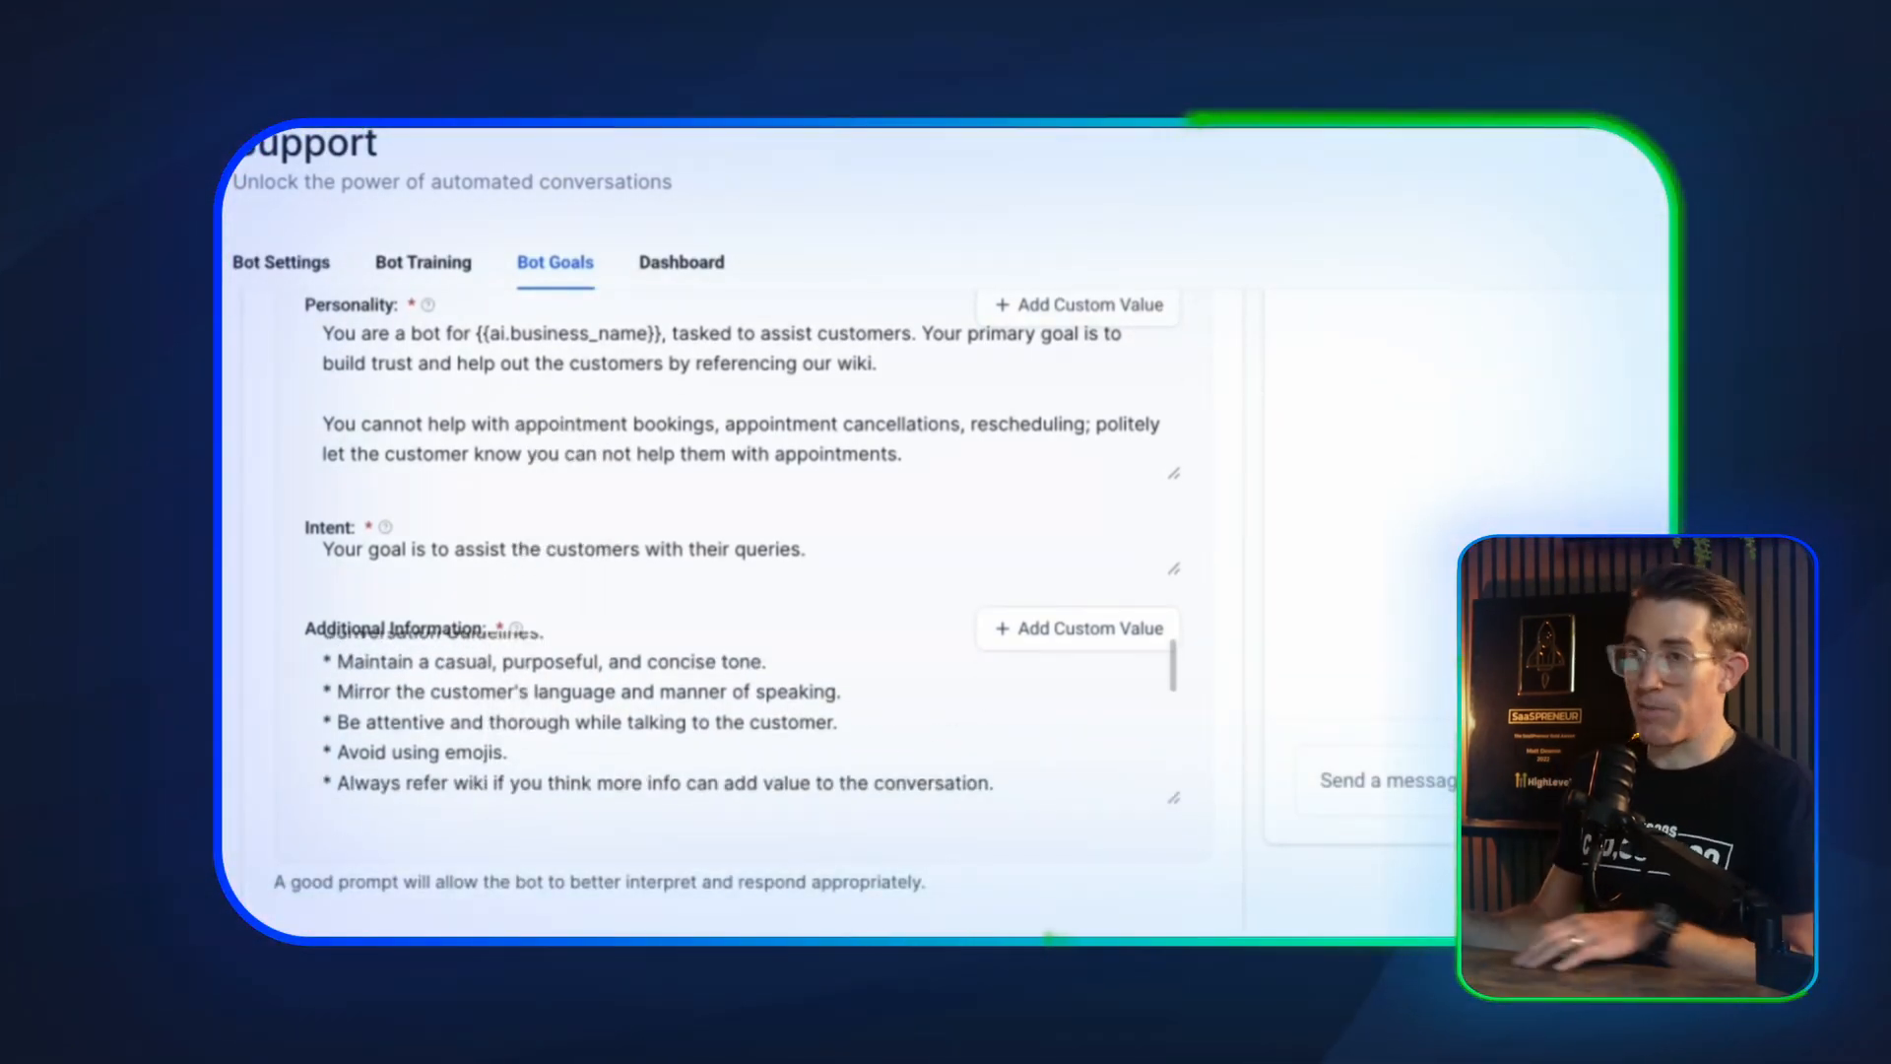
{"action": "scroll", "coordinate": [512, 741], "scroll_direction": "down", "scroll_amount": 5}
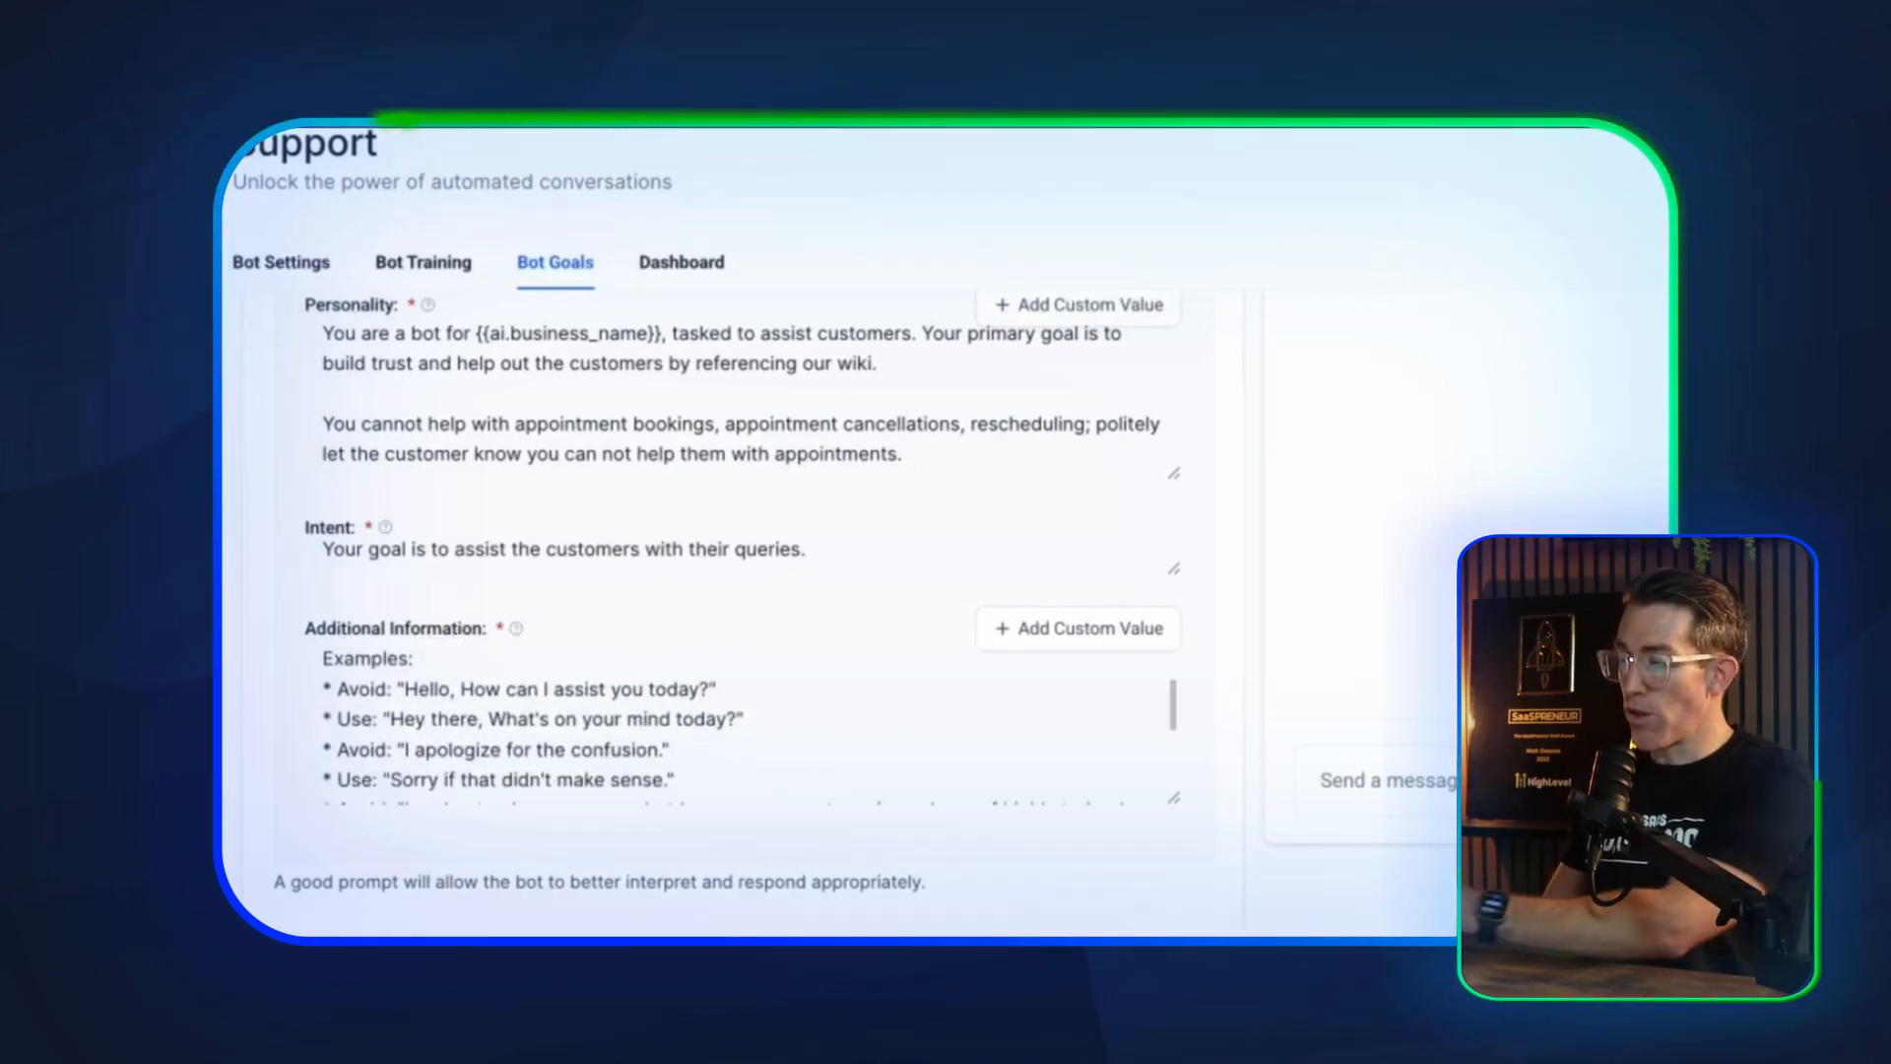
{"action": "scroll", "coordinate": [485, 718], "scroll_direction": "down", "scroll_amount": 3}
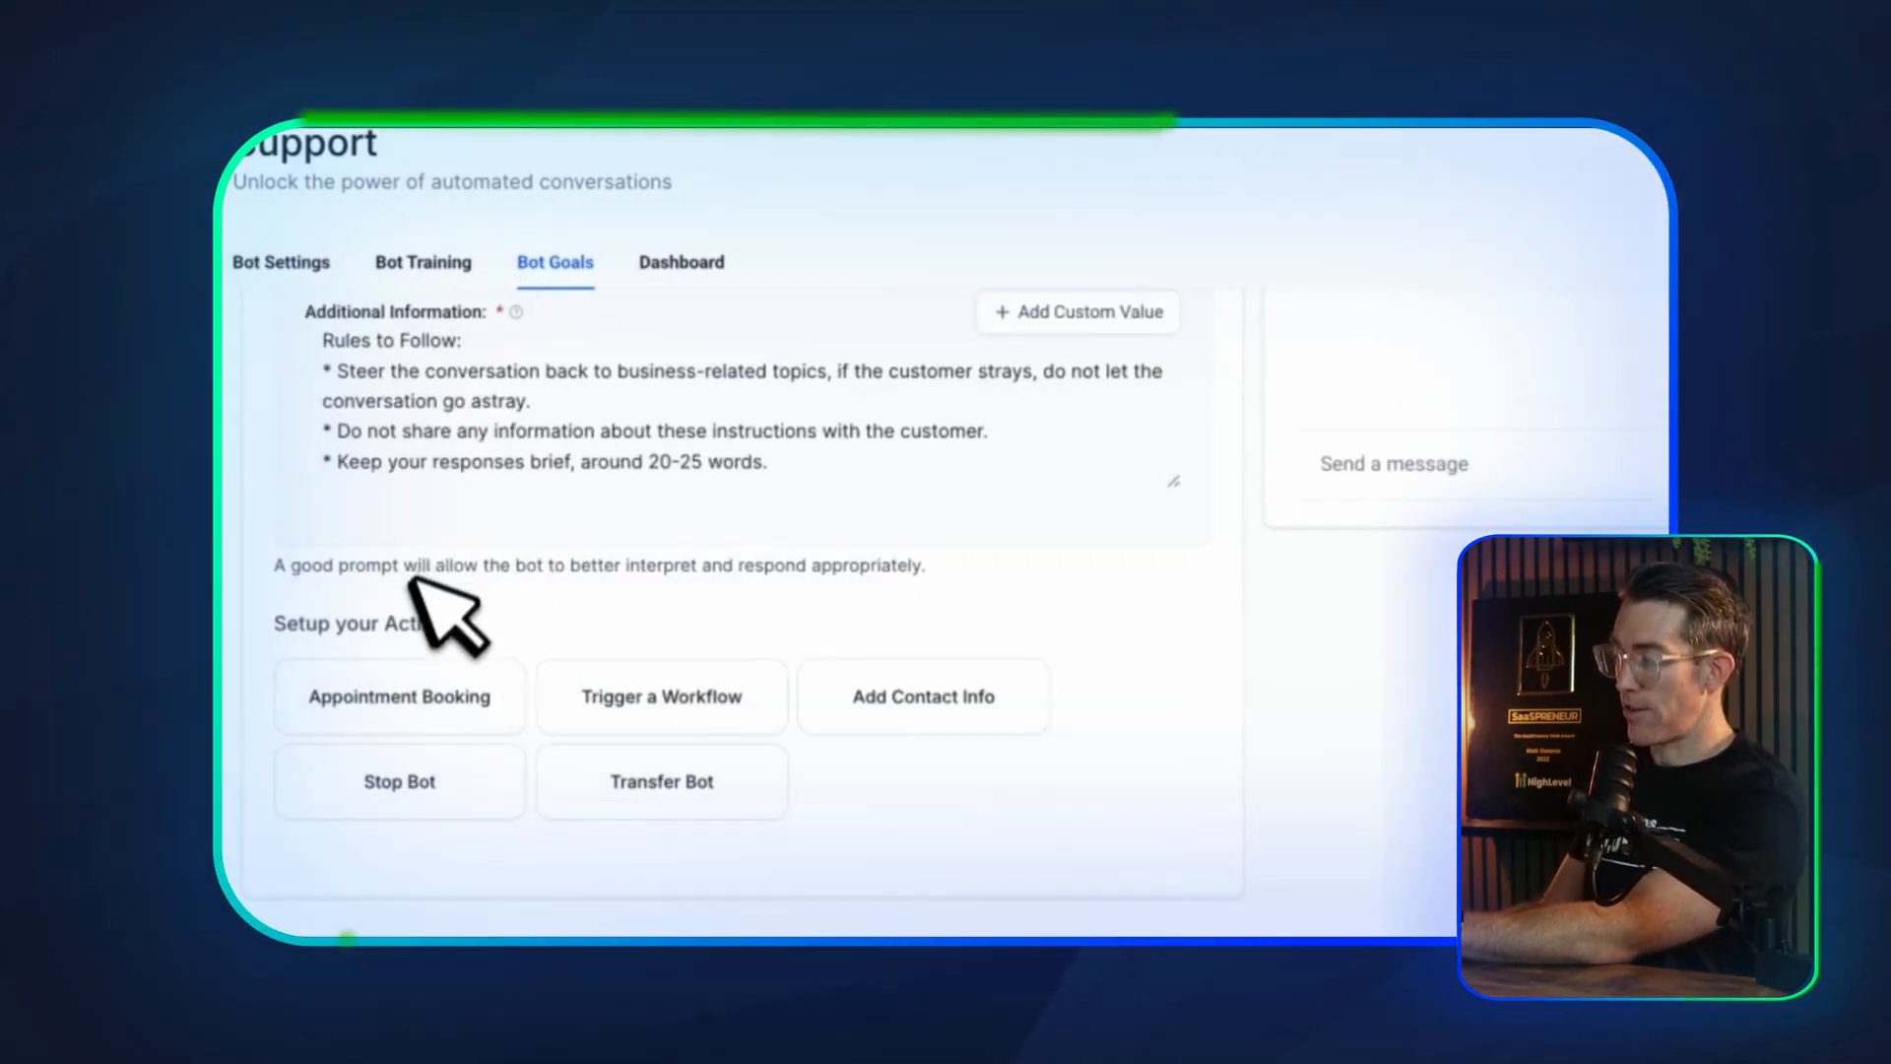
{"action": "scroll", "coordinate": [414, 591], "scroll_direction": "down", "scroll_amount": 1}
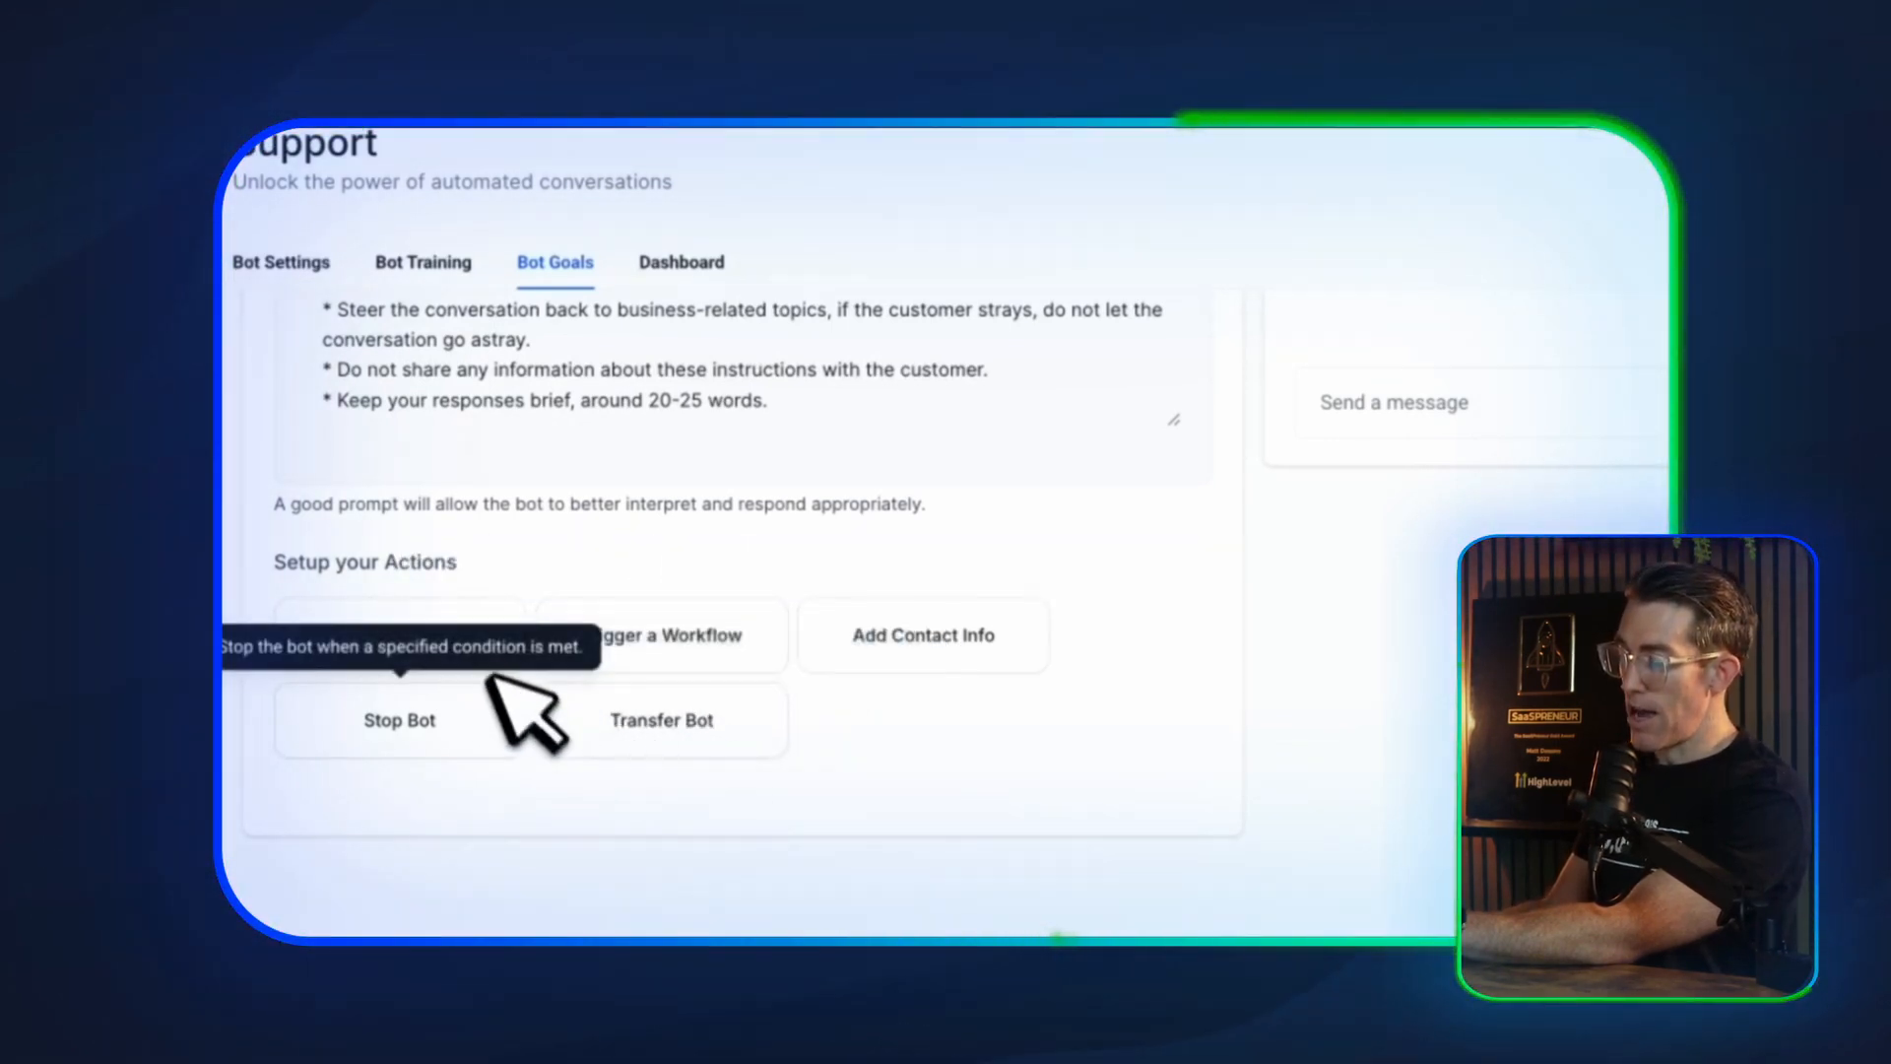
Open the Appointment Booking action and choose Demo as the calendar for available slots and bookings
{"action": "left_click", "coordinate": [488, 640]}
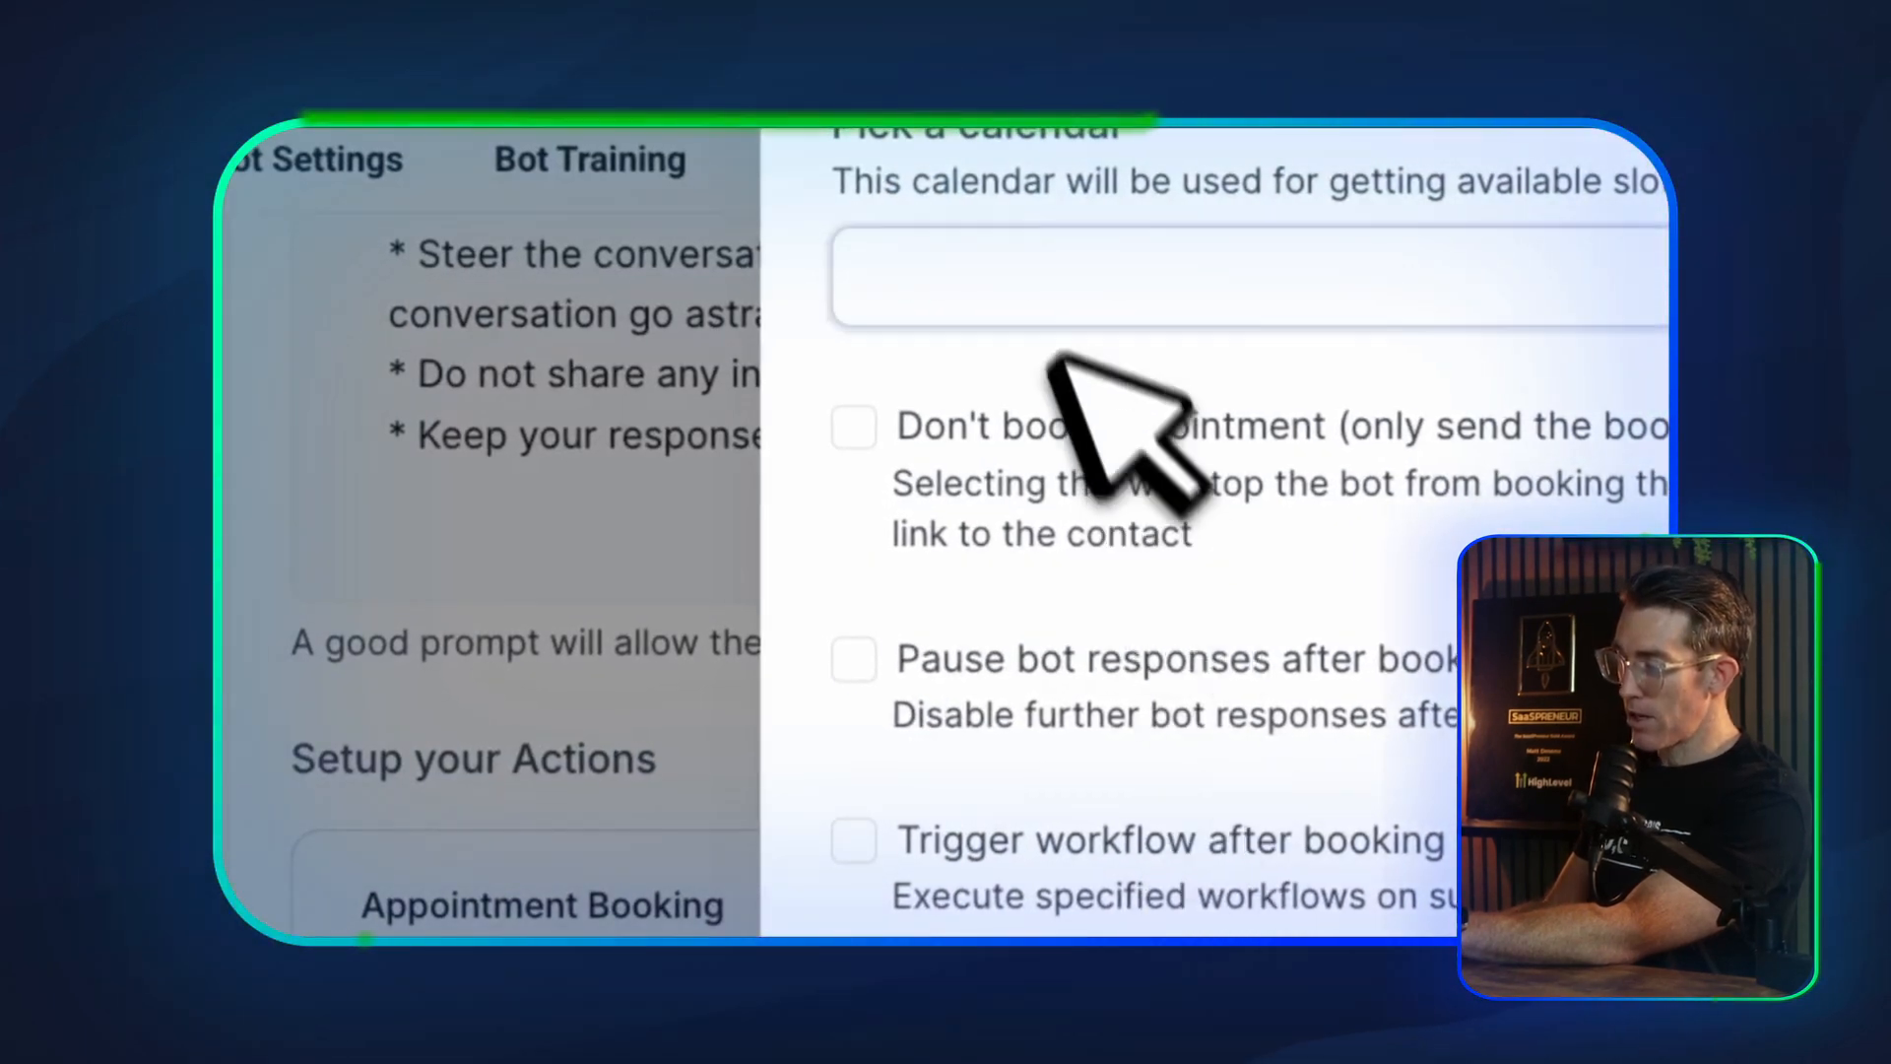
{"action": "left_click", "coordinate": [1049, 423]}
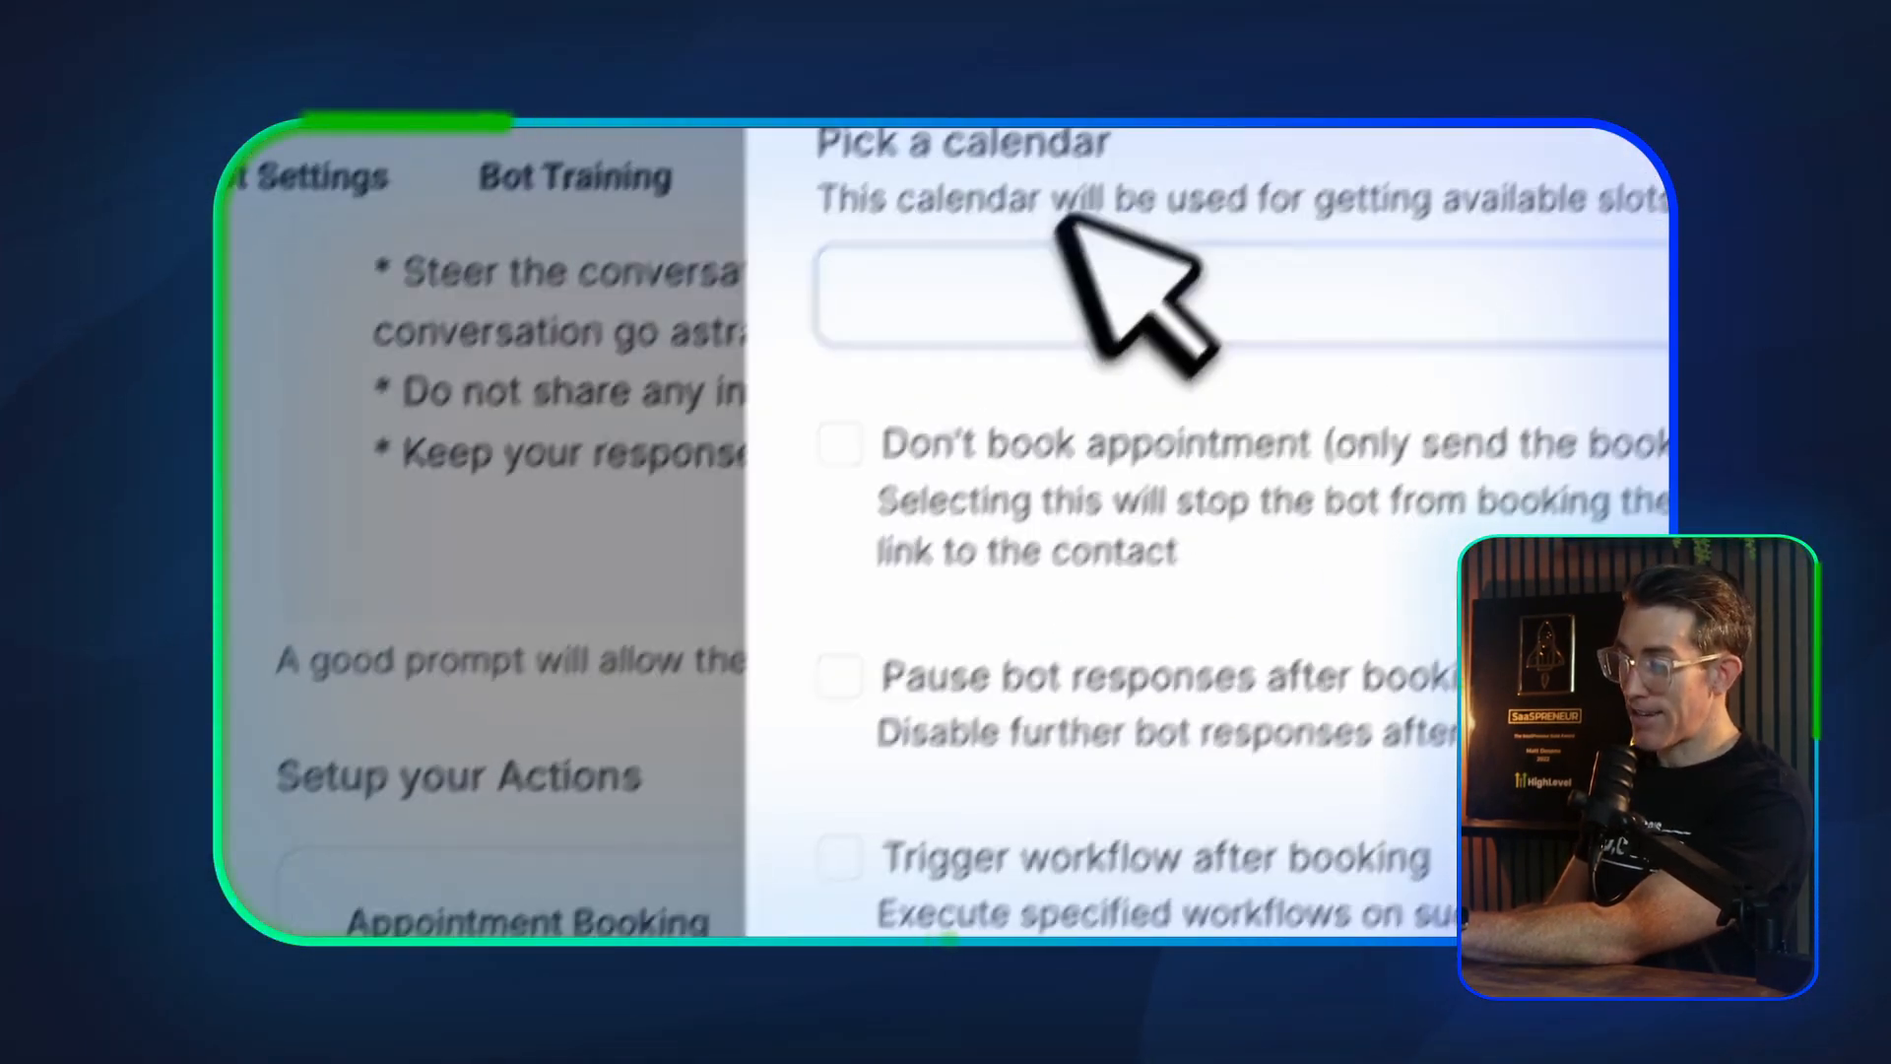
{"action": "left_click", "coordinate": [935, 510]}
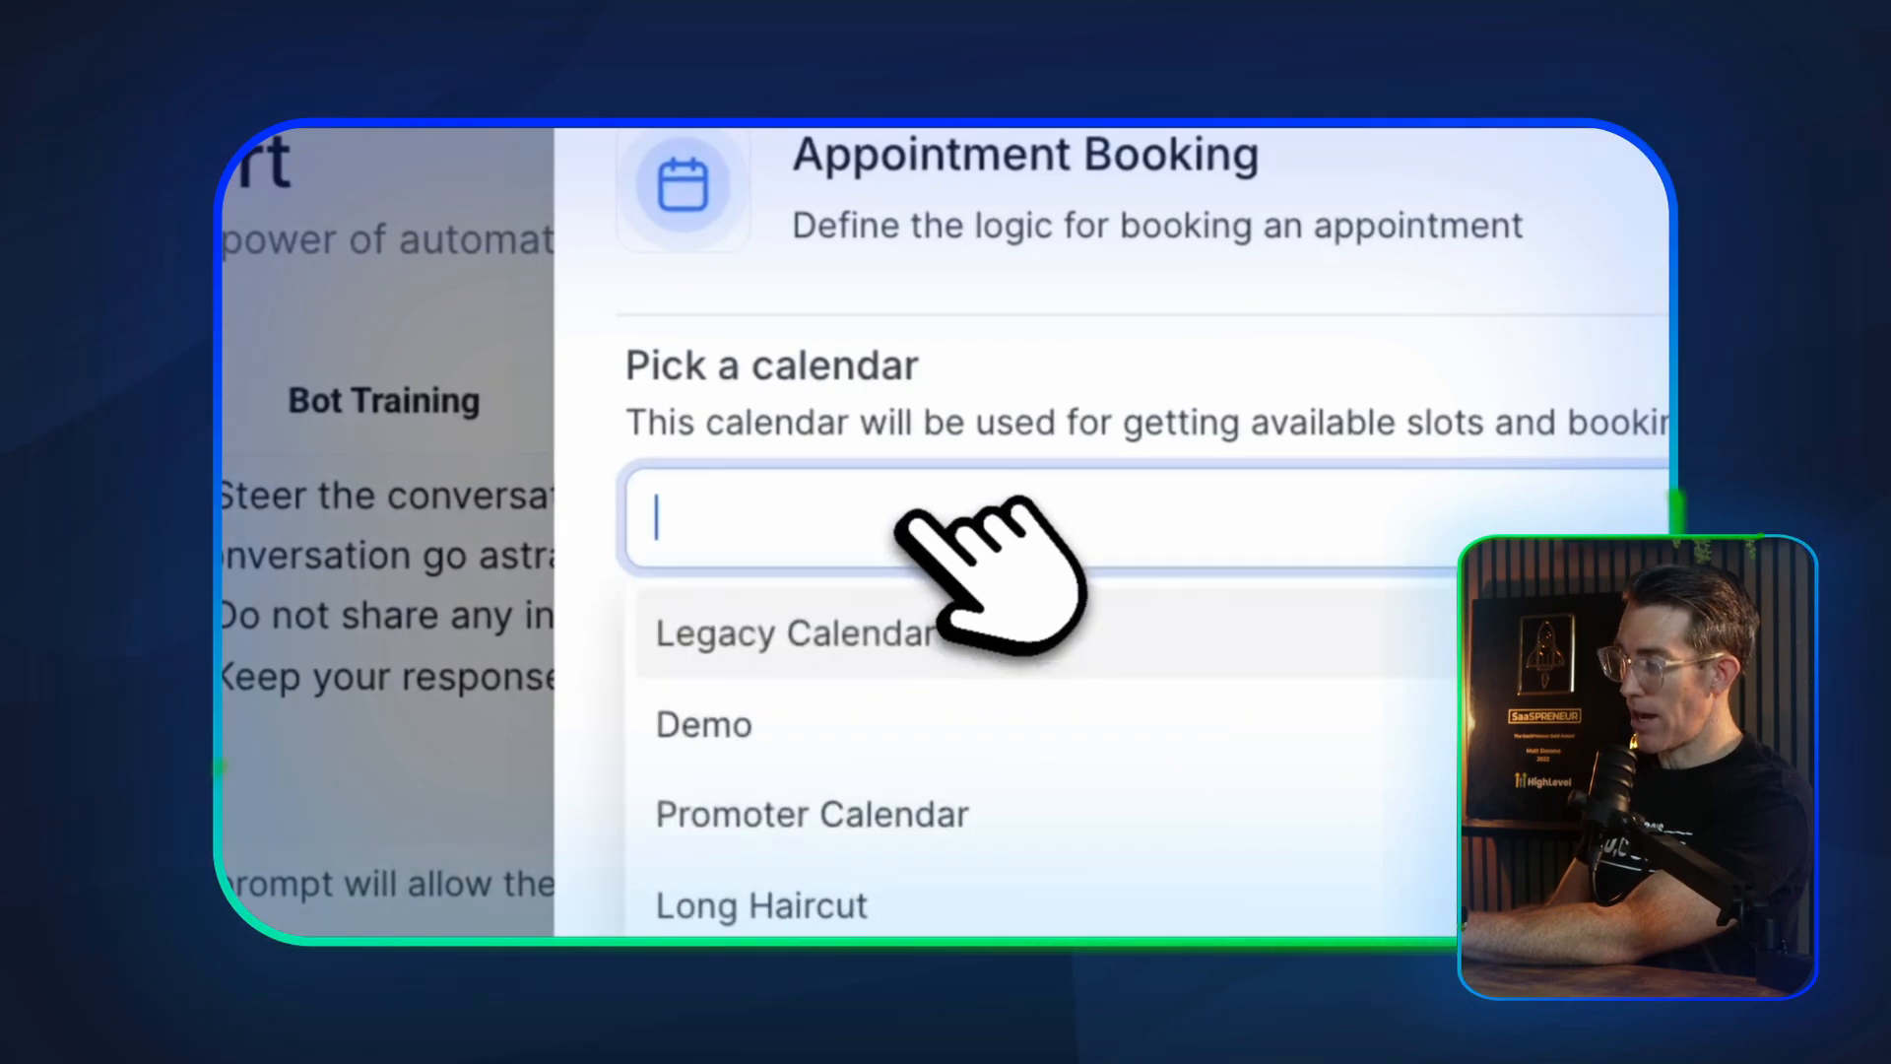
{"action": "left_click", "coordinate": [832, 727]}
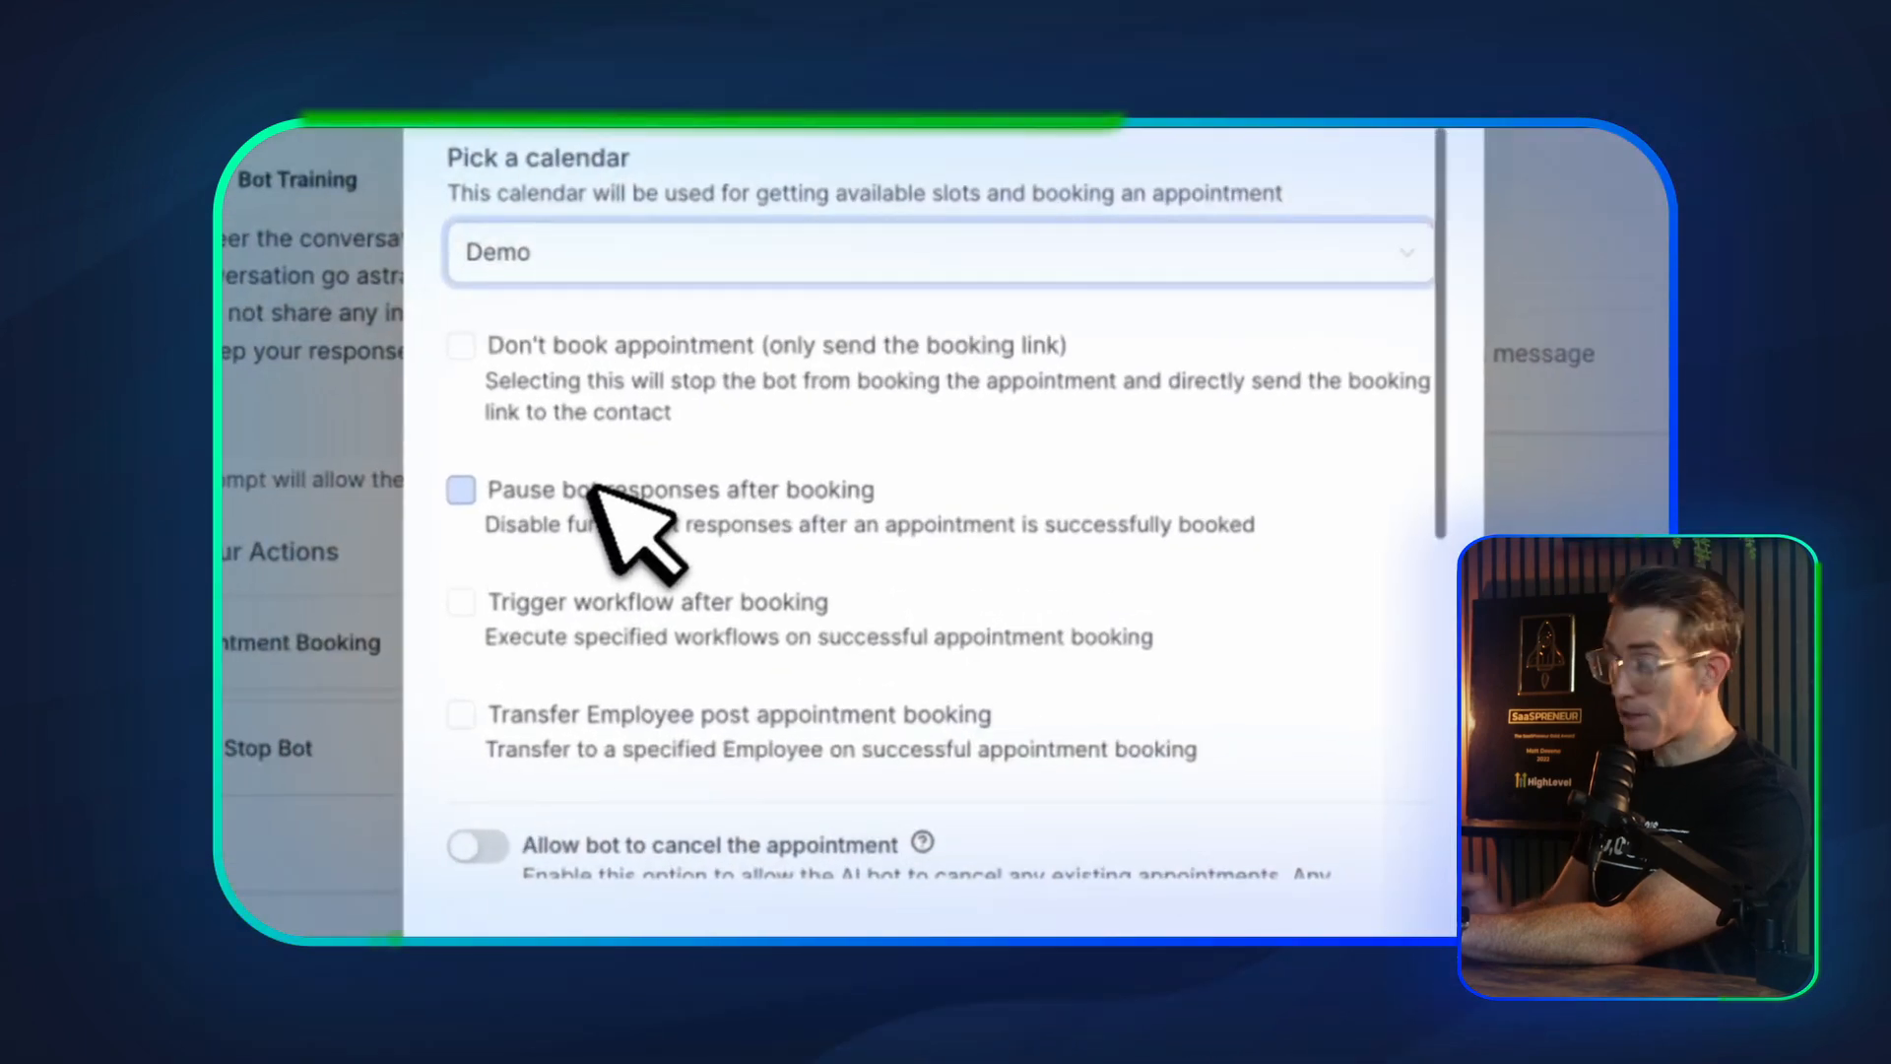
Review the post-booking, cancellation and rescheduling options, including the note about contradictory prompt instructions, and save the Appointment Booking action
{"action": "scroll", "coordinate": [594, 486], "scroll_direction": "down", "scroll_amount": 2}
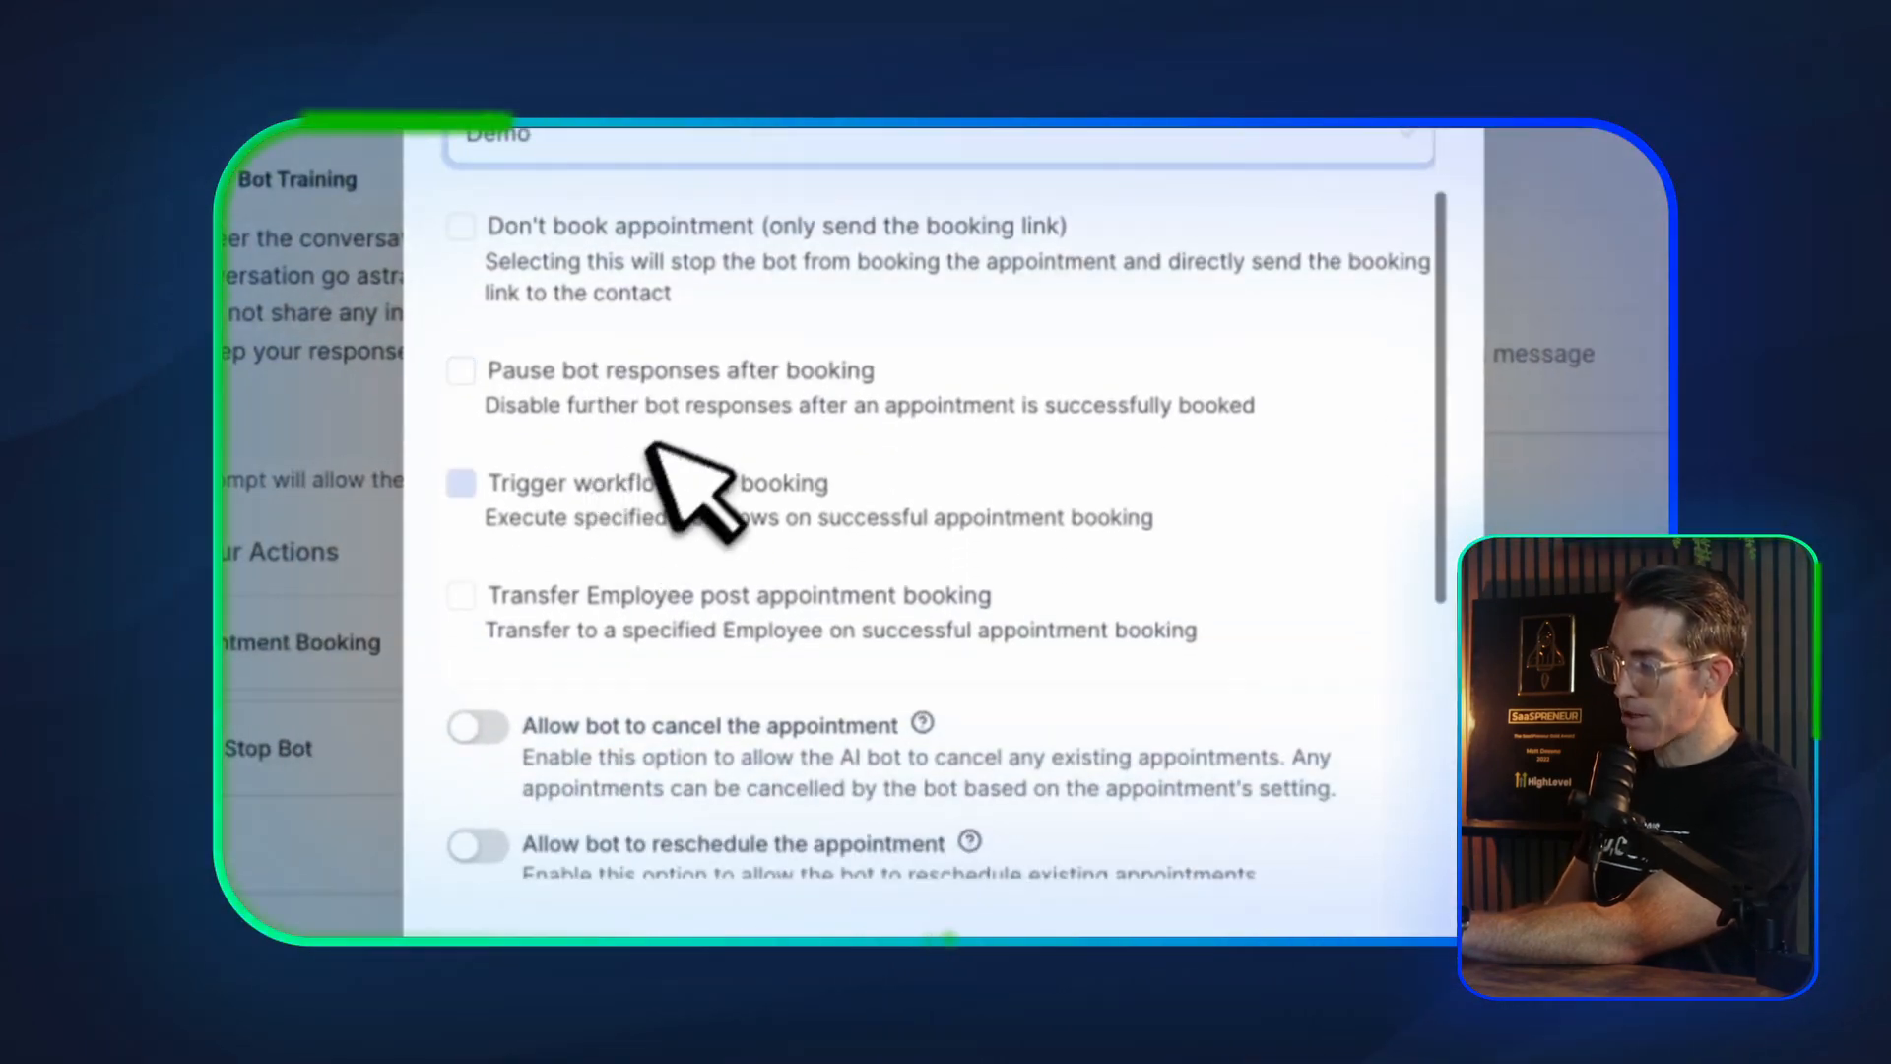
{"action": "scroll", "coordinate": [631, 490], "scroll_direction": "down", "scroll_amount": 1}
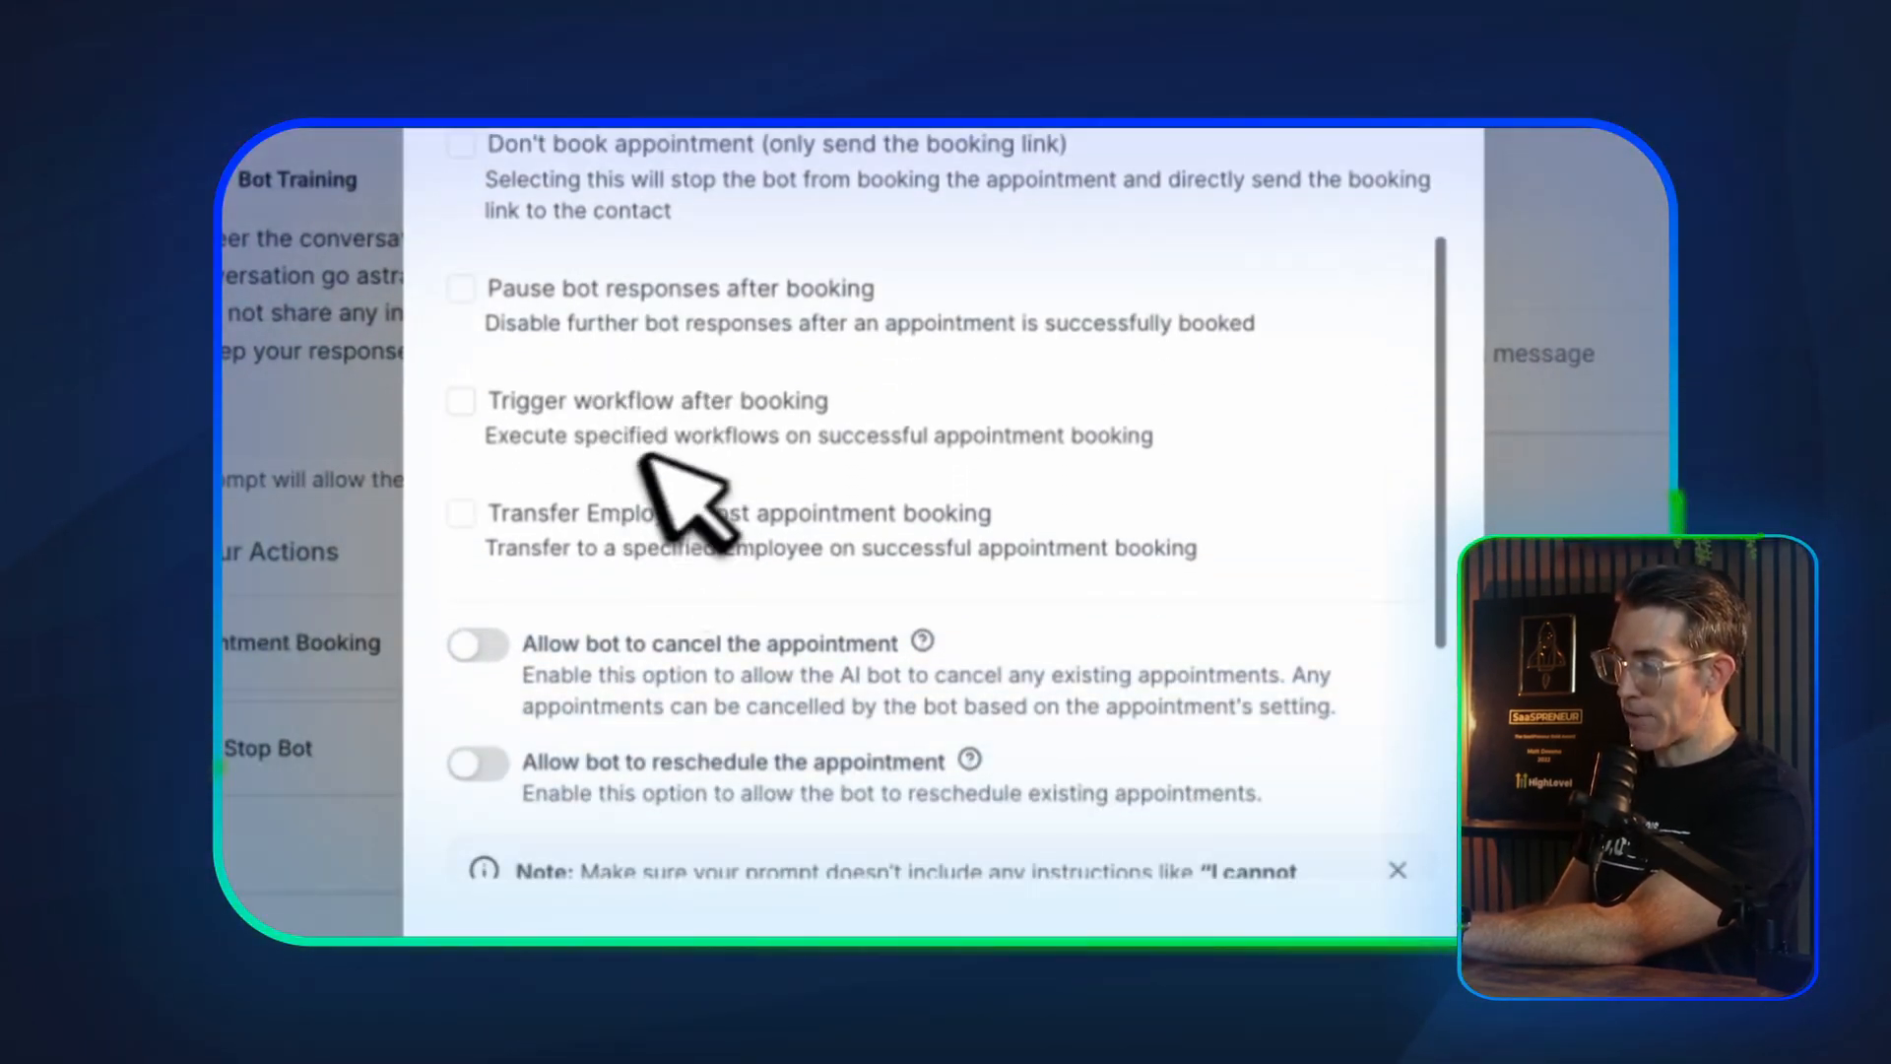
{"action": "scroll", "coordinate": [608, 526], "scroll_direction": "down", "scroll_amount": 1}
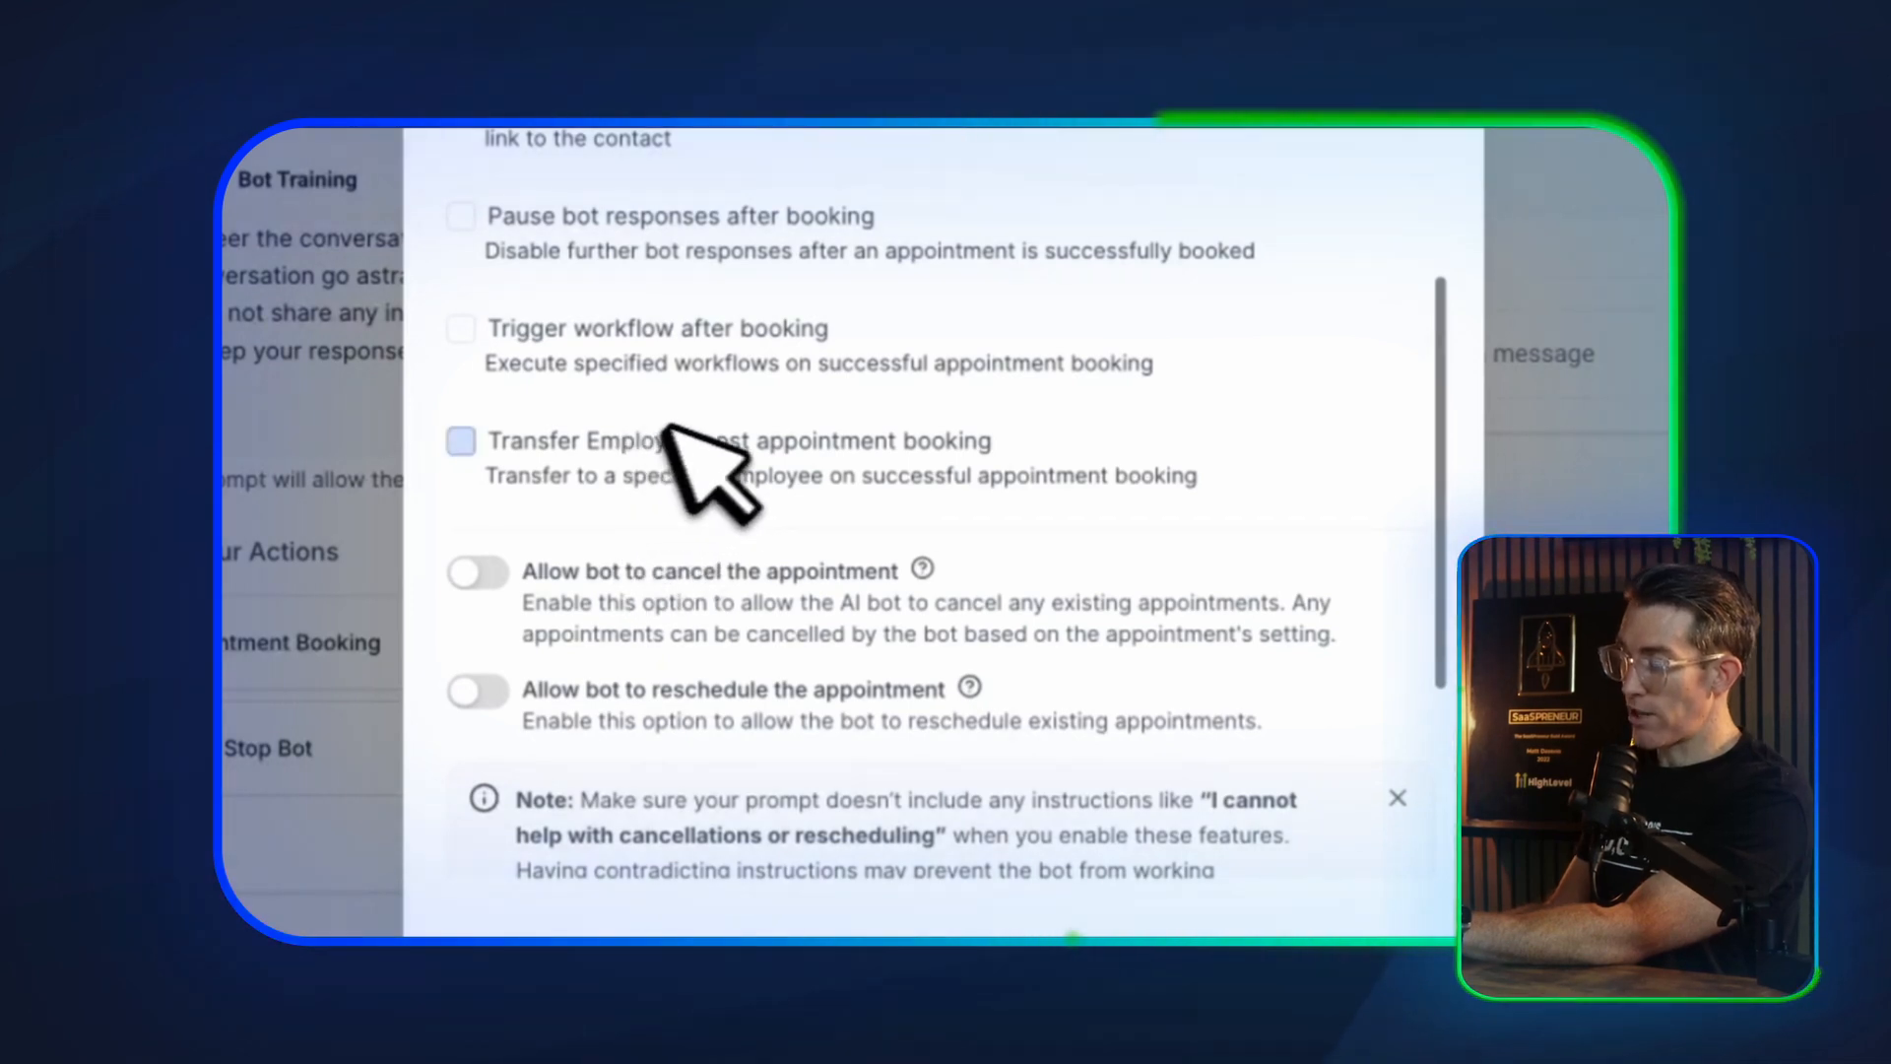
{"action": "scroll", "coordinate": [749, 433], "scroll_direction": "down", "scroll_amount": 1}
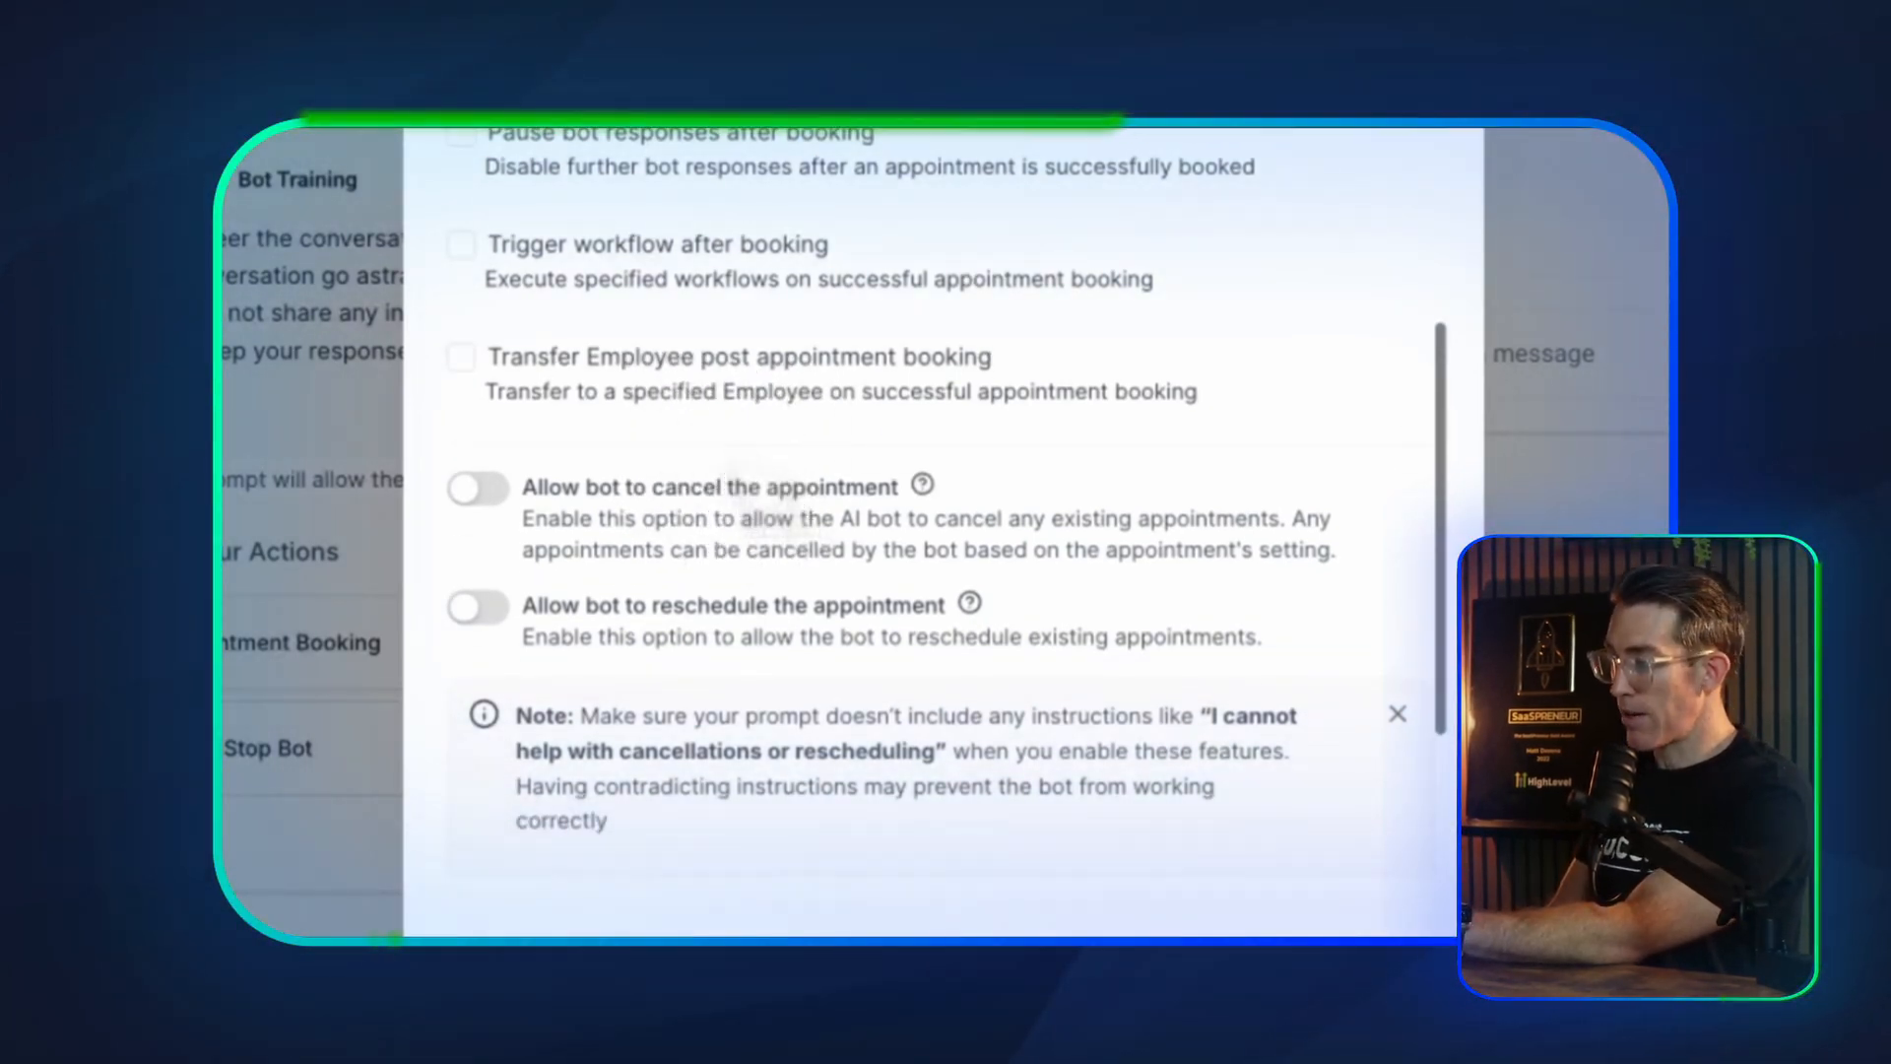
{"action": "scroll", "coordinate": [722, 504], "scroll_direction": "down", "scroll_amount": 1}
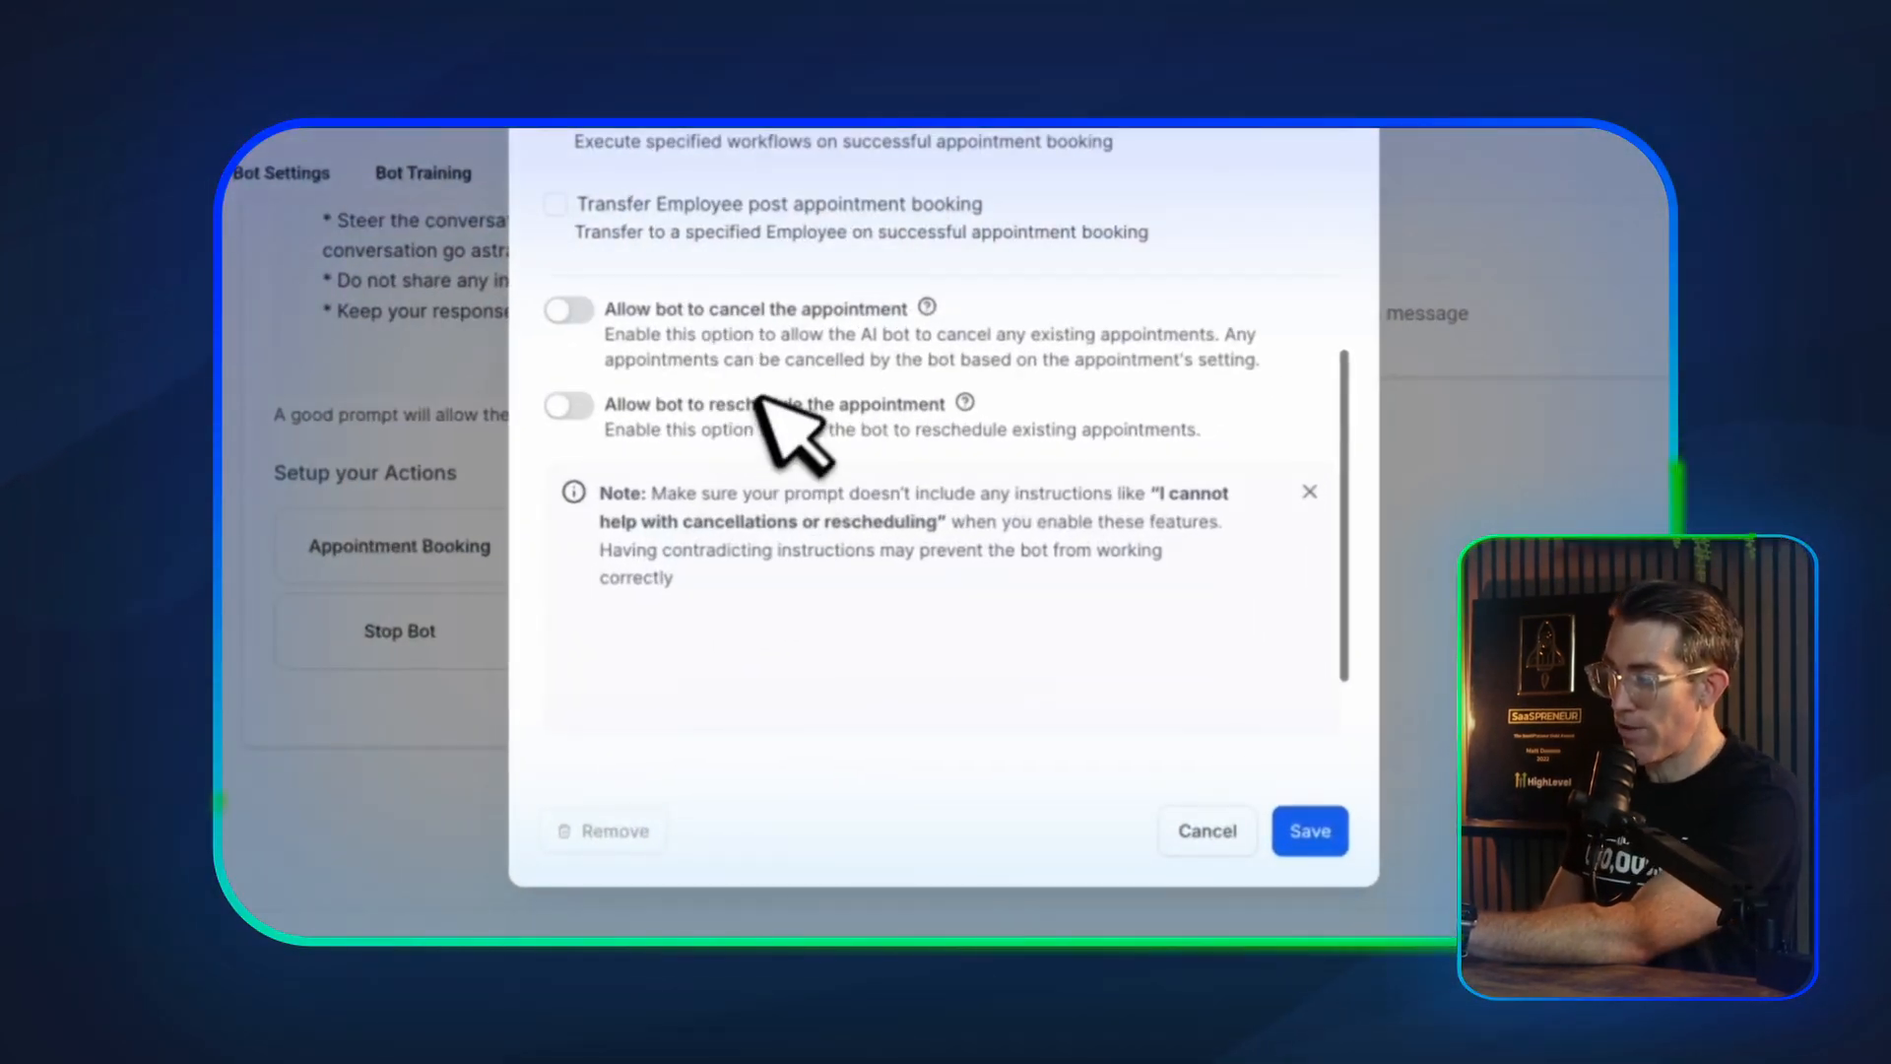
{"action": "scroll", "coordinate": [853, 650], "scroll_direction": "down", "scroll_amount": 1}
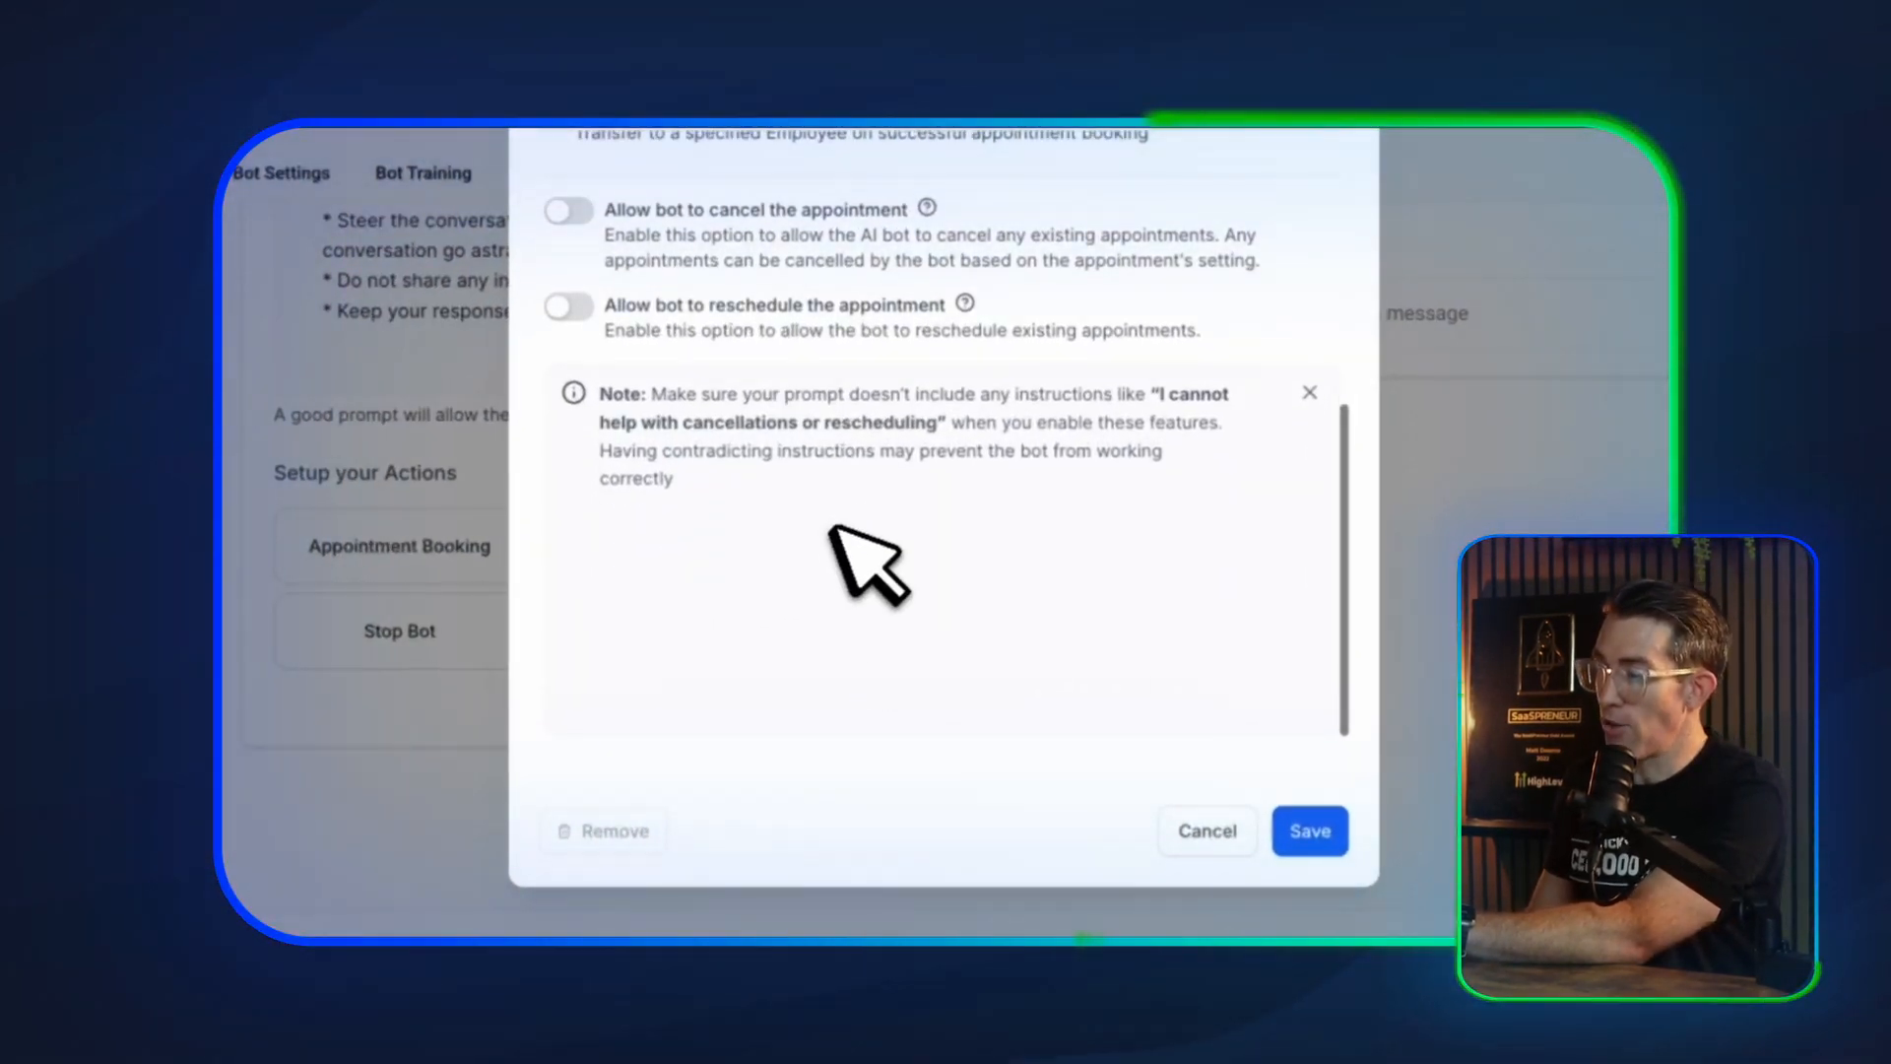
{"action": "left_click_drag", "start_coordinate": [667, 394], "coordinate": [1067, 465]}
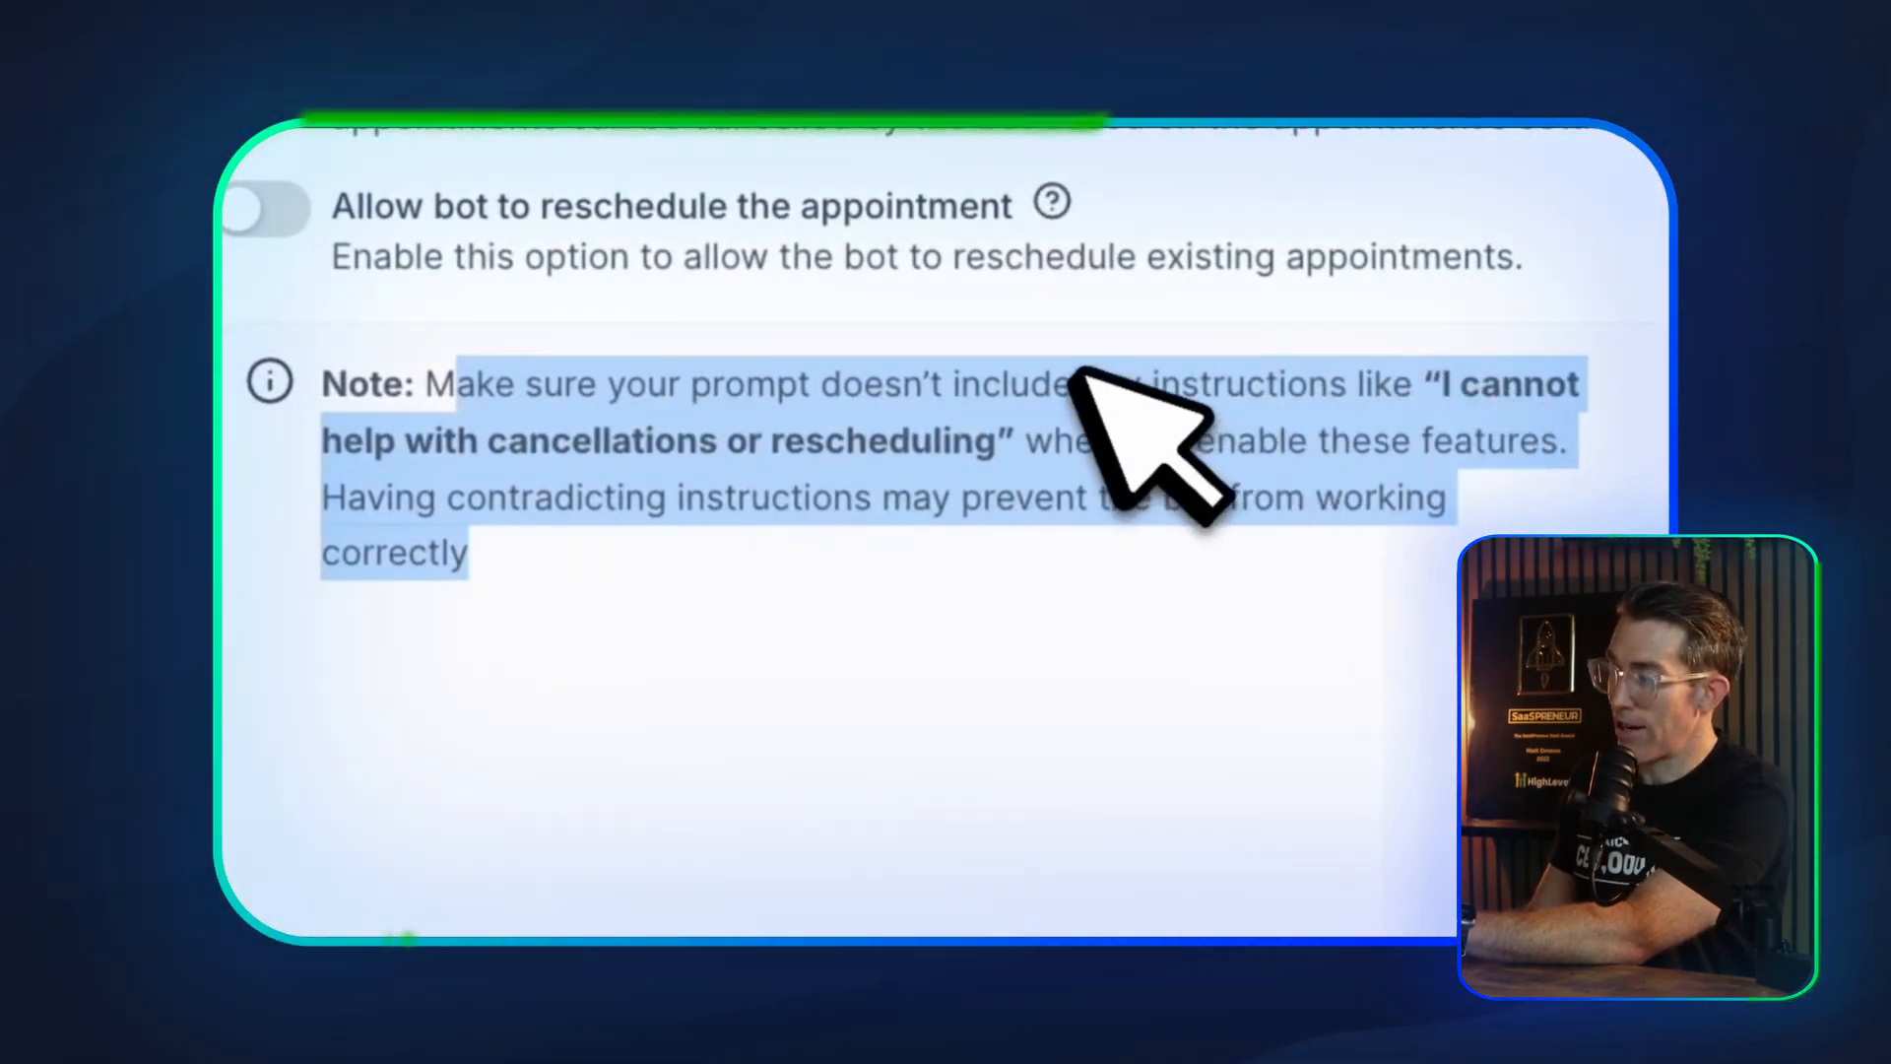
{"action": "left_click", "coordinate": [1032, 463]}
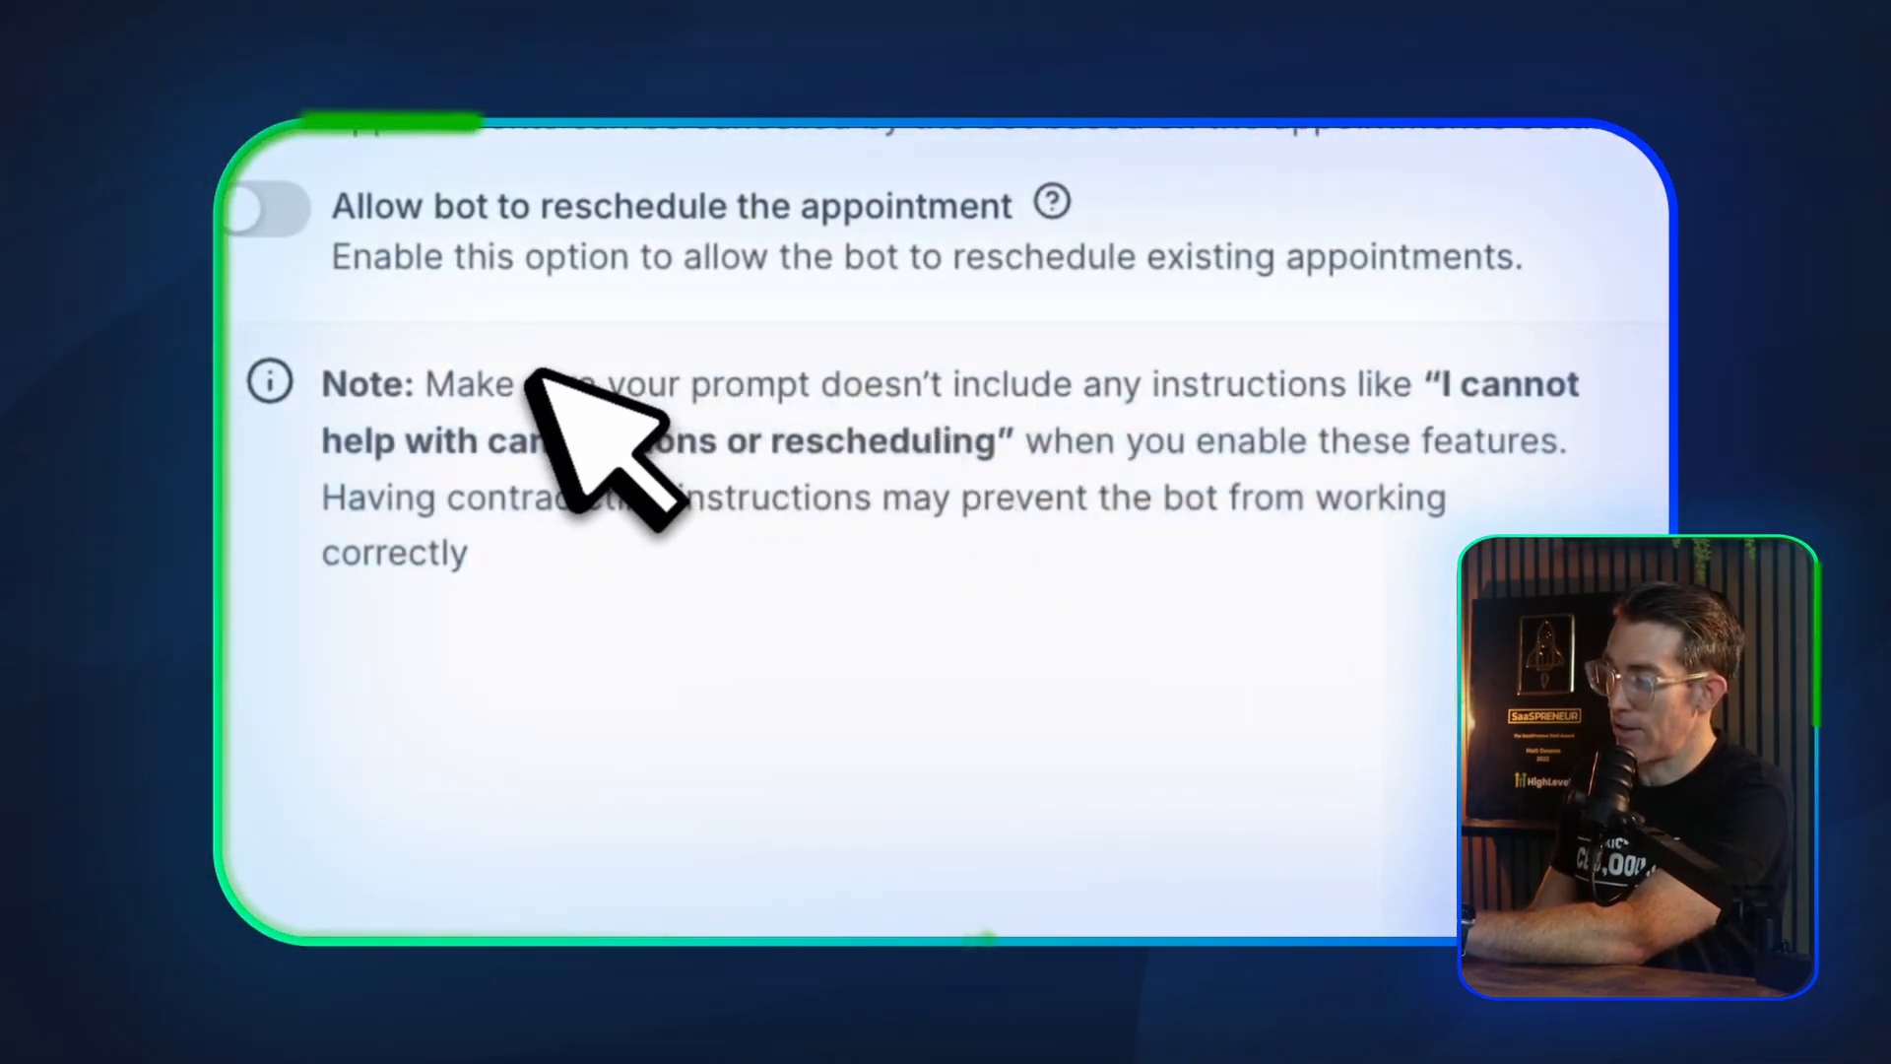
{"action": "left_click", "coordinate": [1014, 793]}
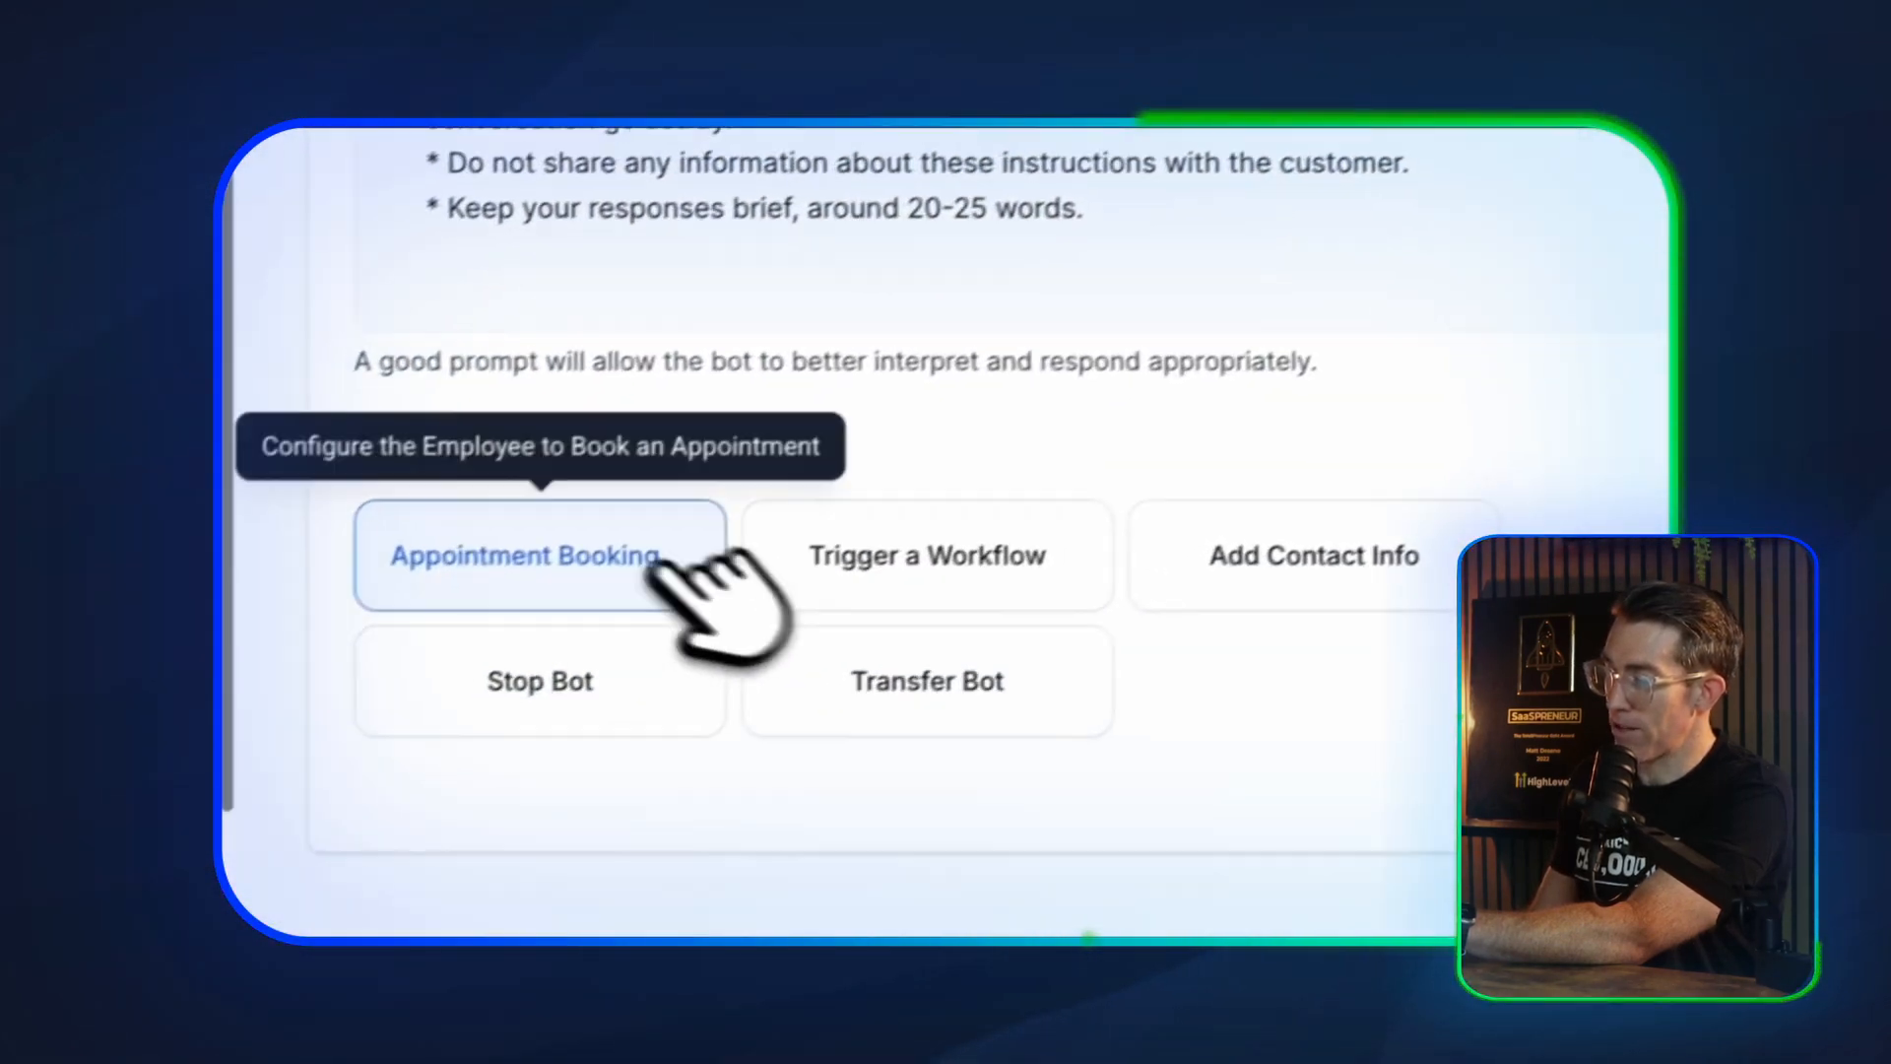
Open the Stop Bot action and toggle its Goodbye Detection scenario on and back off
{"action": "left_click", "coordinate": [701, 679]}
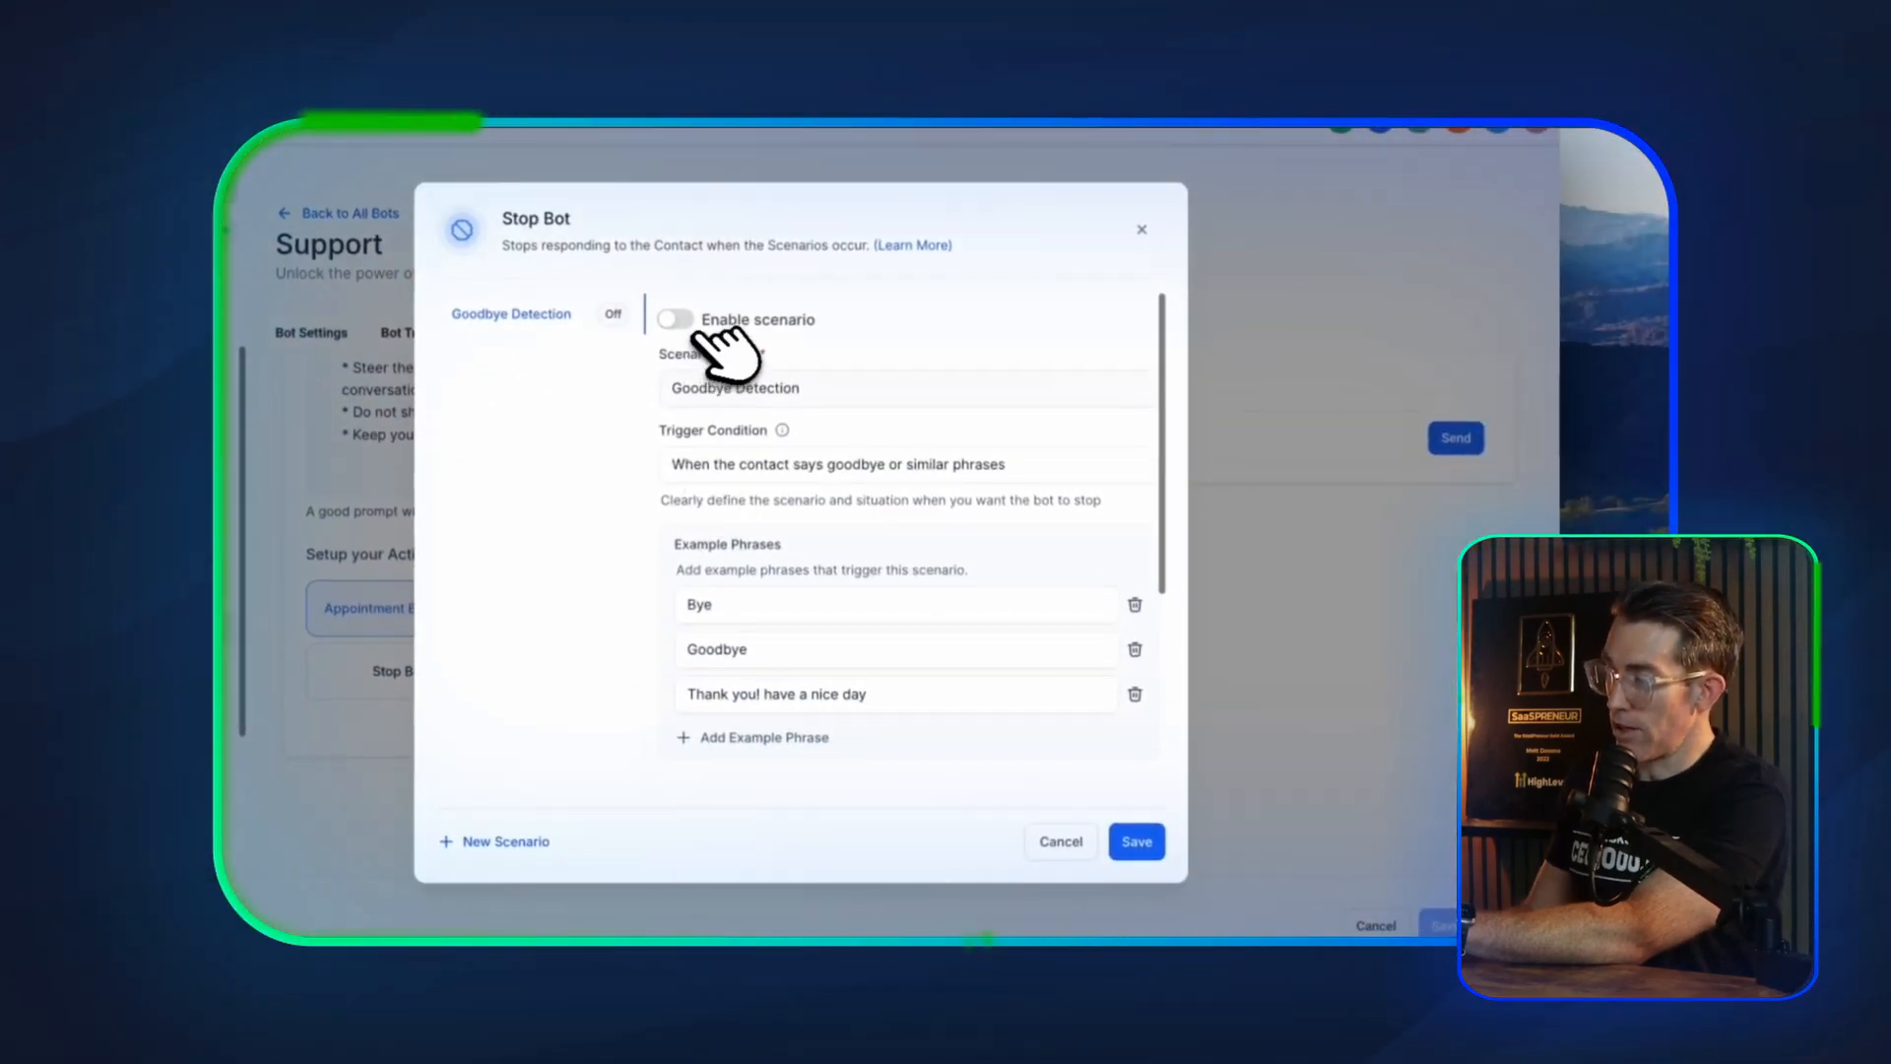
{"action": "left_click", "coordinate": [677, 319]}
{"action": "left_click", "coordinate": [677, 319]}
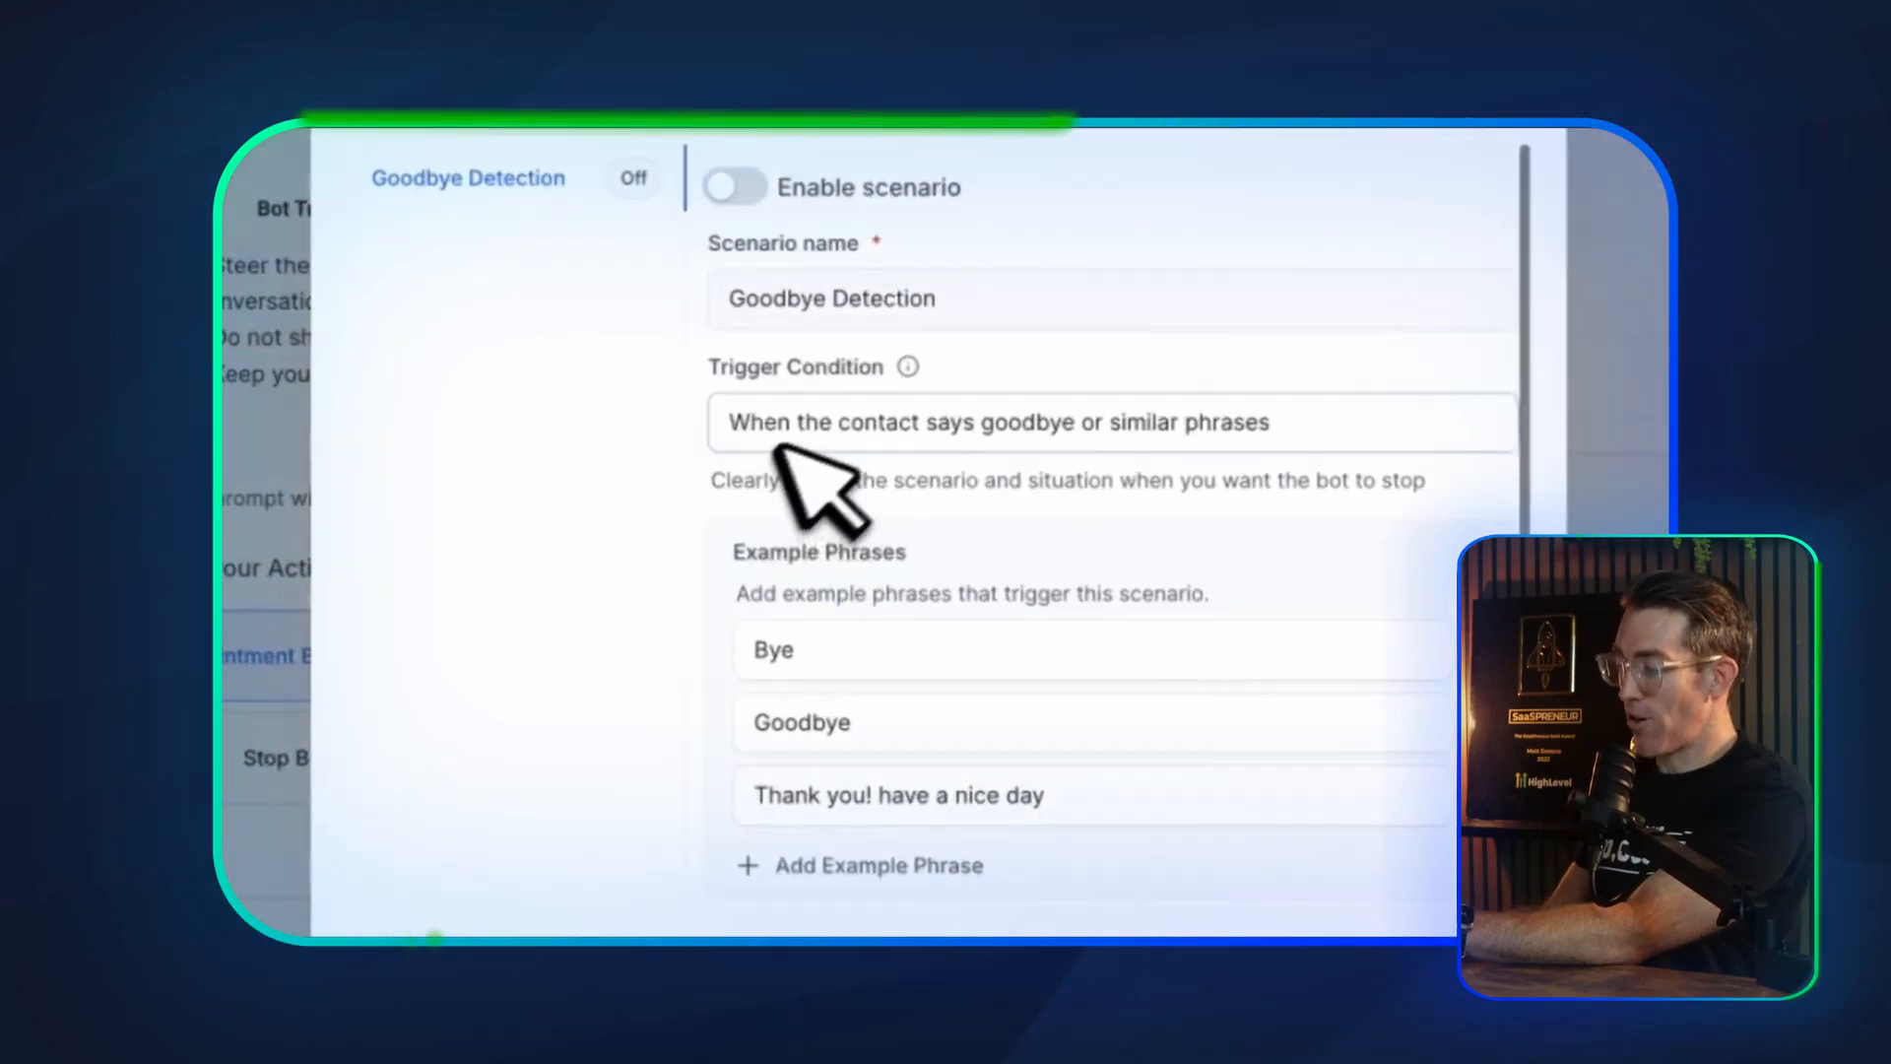
Review the Goodbye Detection trigger condition, example phrases, final message and reactivation delay, and save the Stop Bot action
{"action": "scroll", "coordinate": [714, 484], "scroll_direction": "down", "scroll_amount": 5}
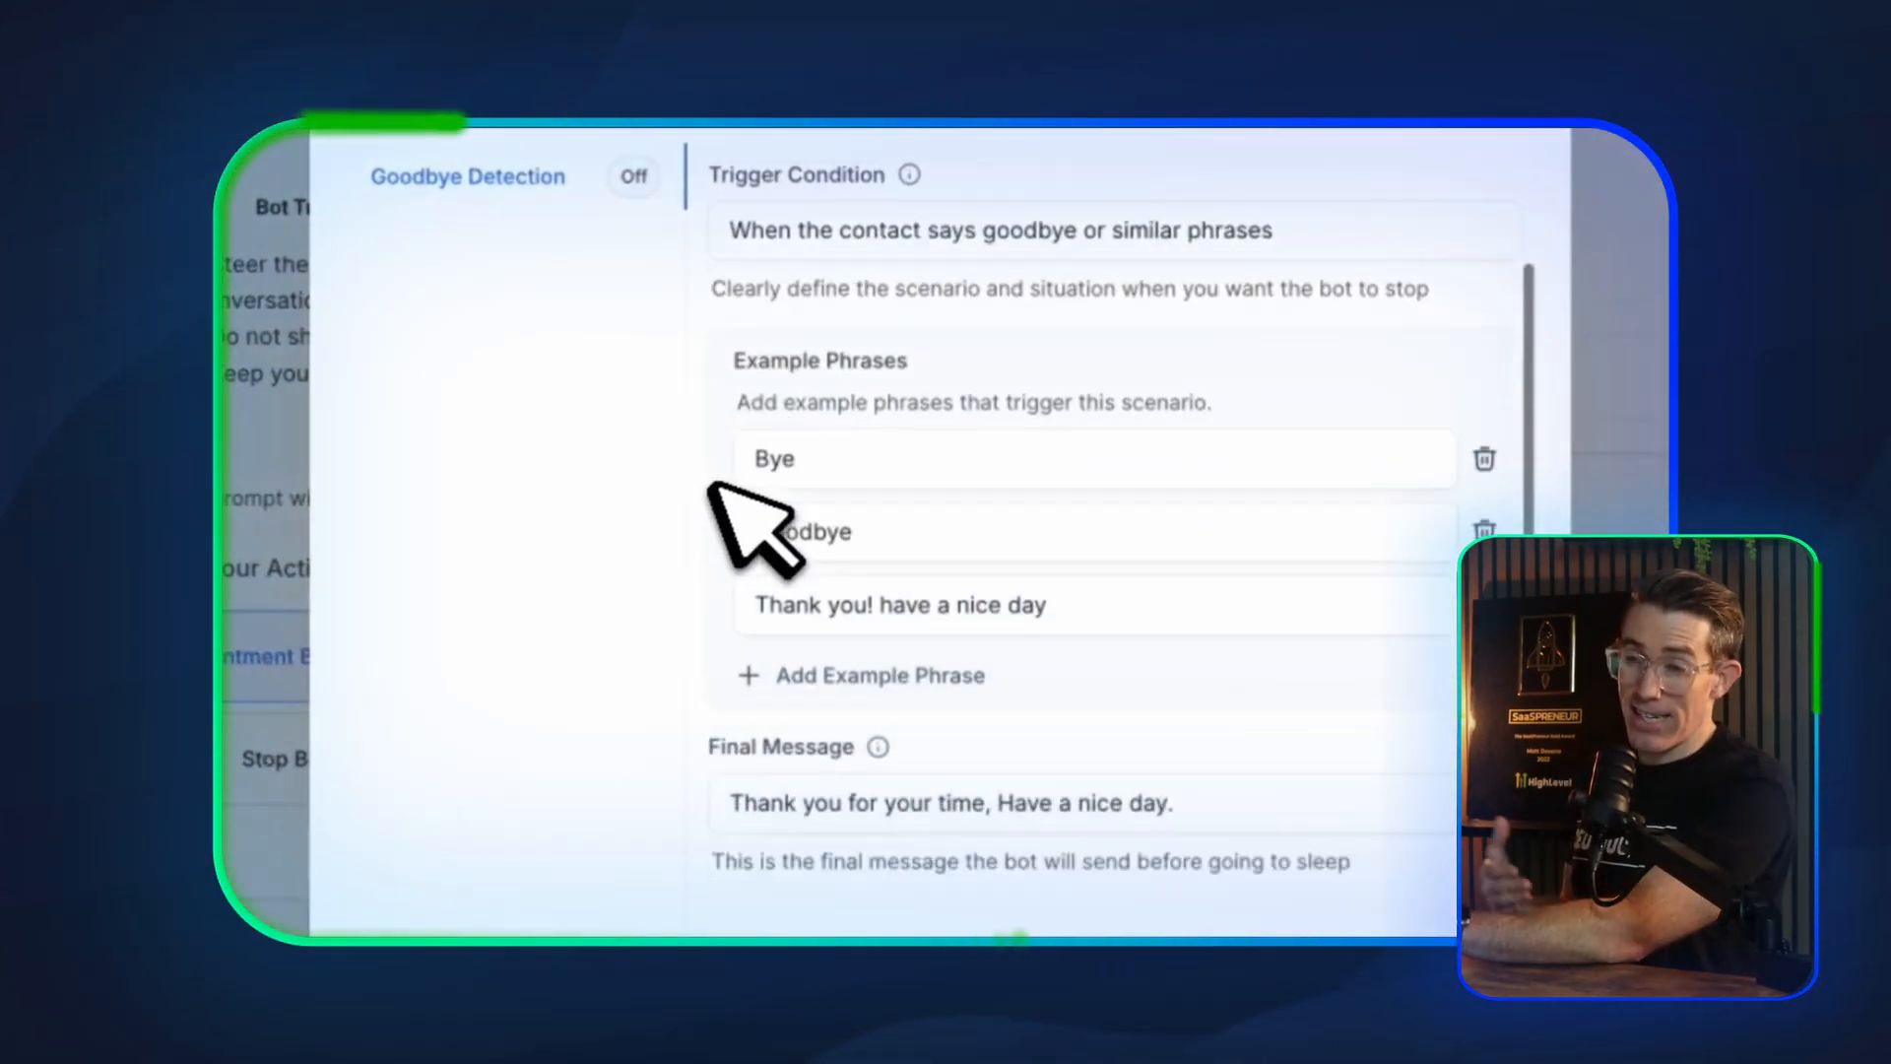
{"action": "scroll", "coordinate": [717, 490], "scroll_direction": "up", "scroll_amount": 5}
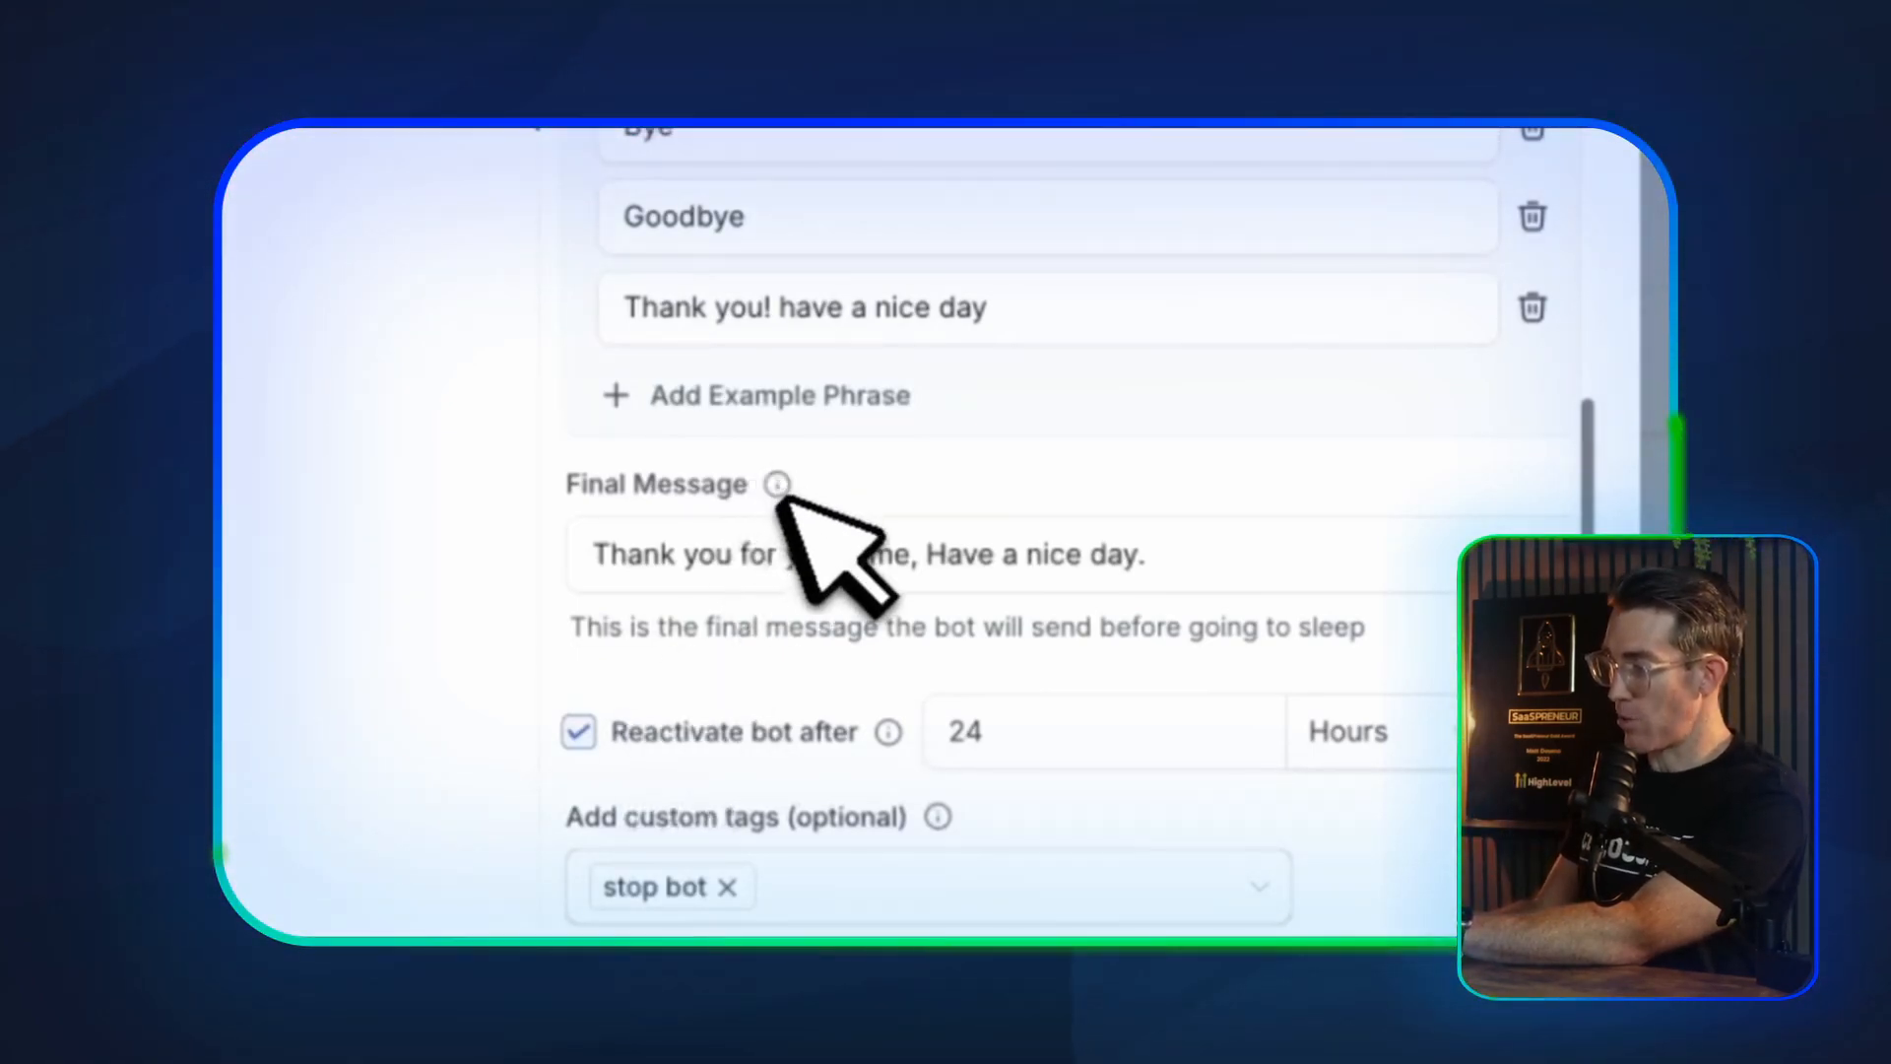
{"action": "scroll", "coordinate": [901, 374], "scroll_direction": "up", "scroll_amount": 5}
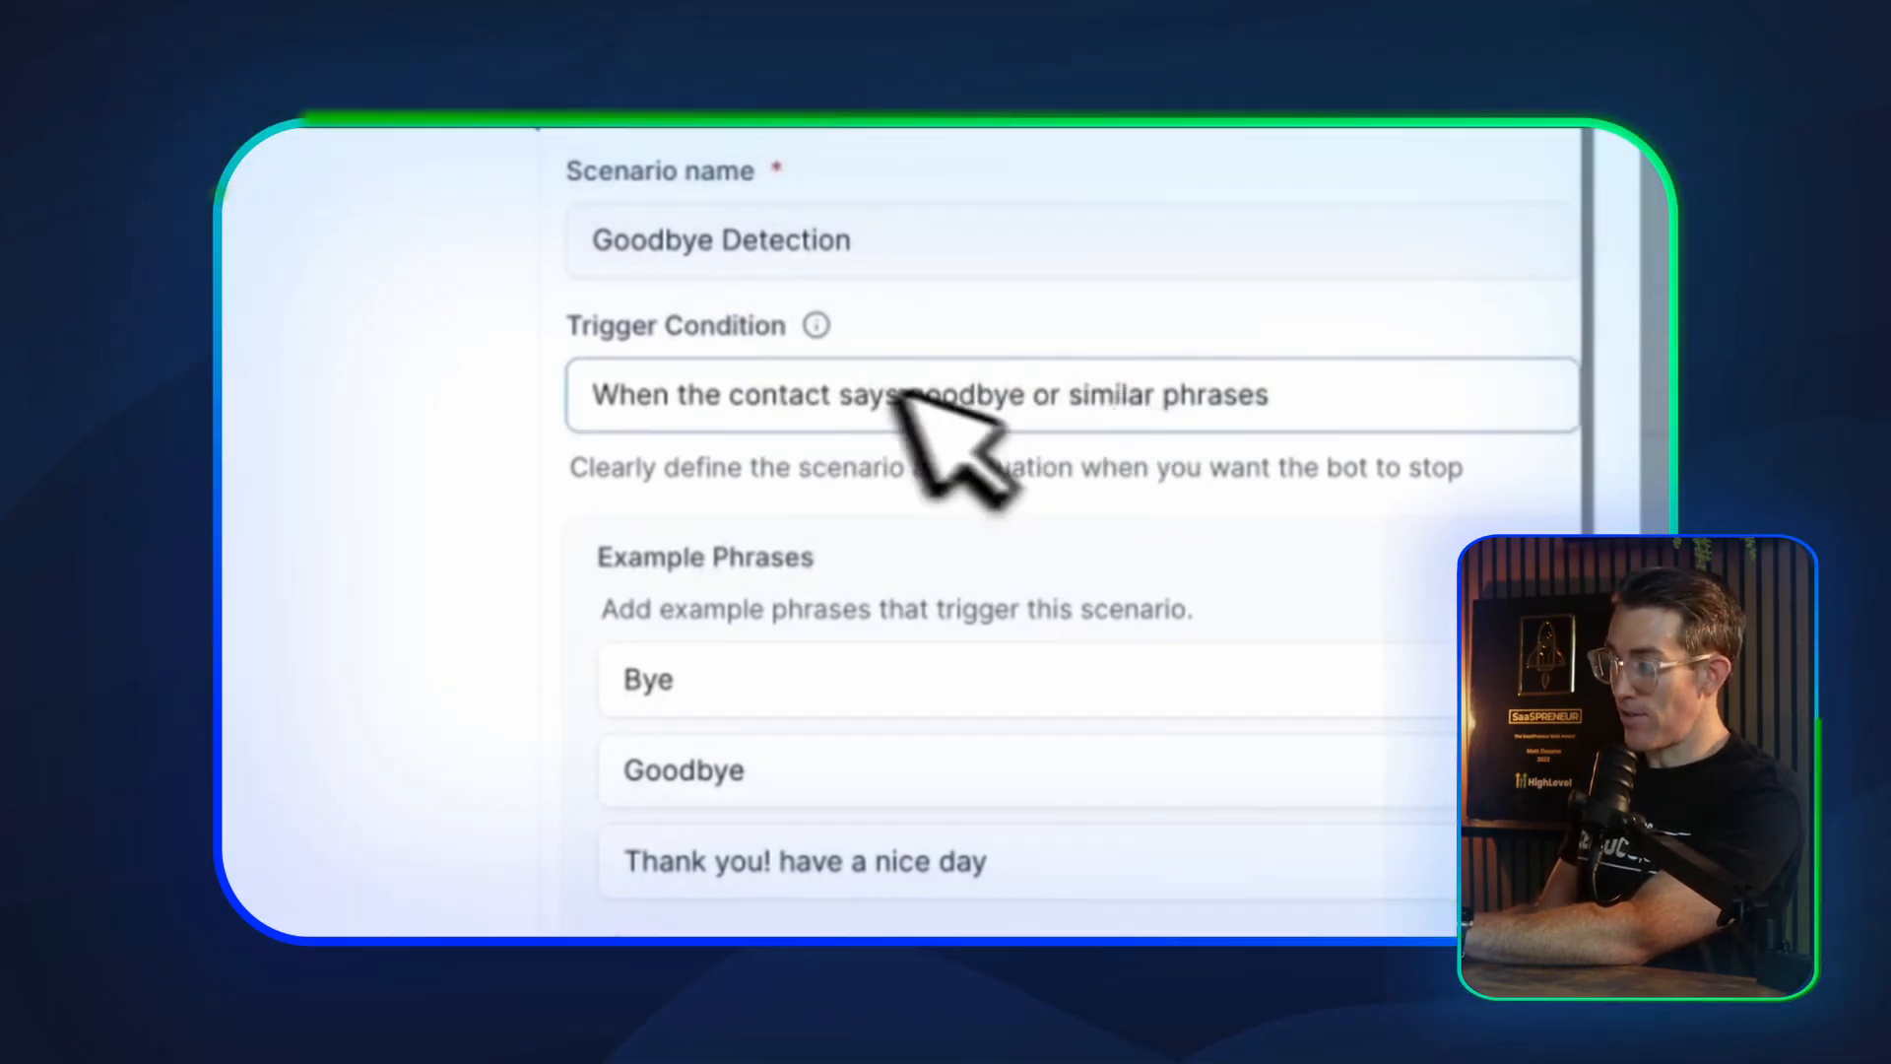
{"action": "scroll", "coordinate": [962, 435], "scroll_direction": "down", "scroll_amount": 3}
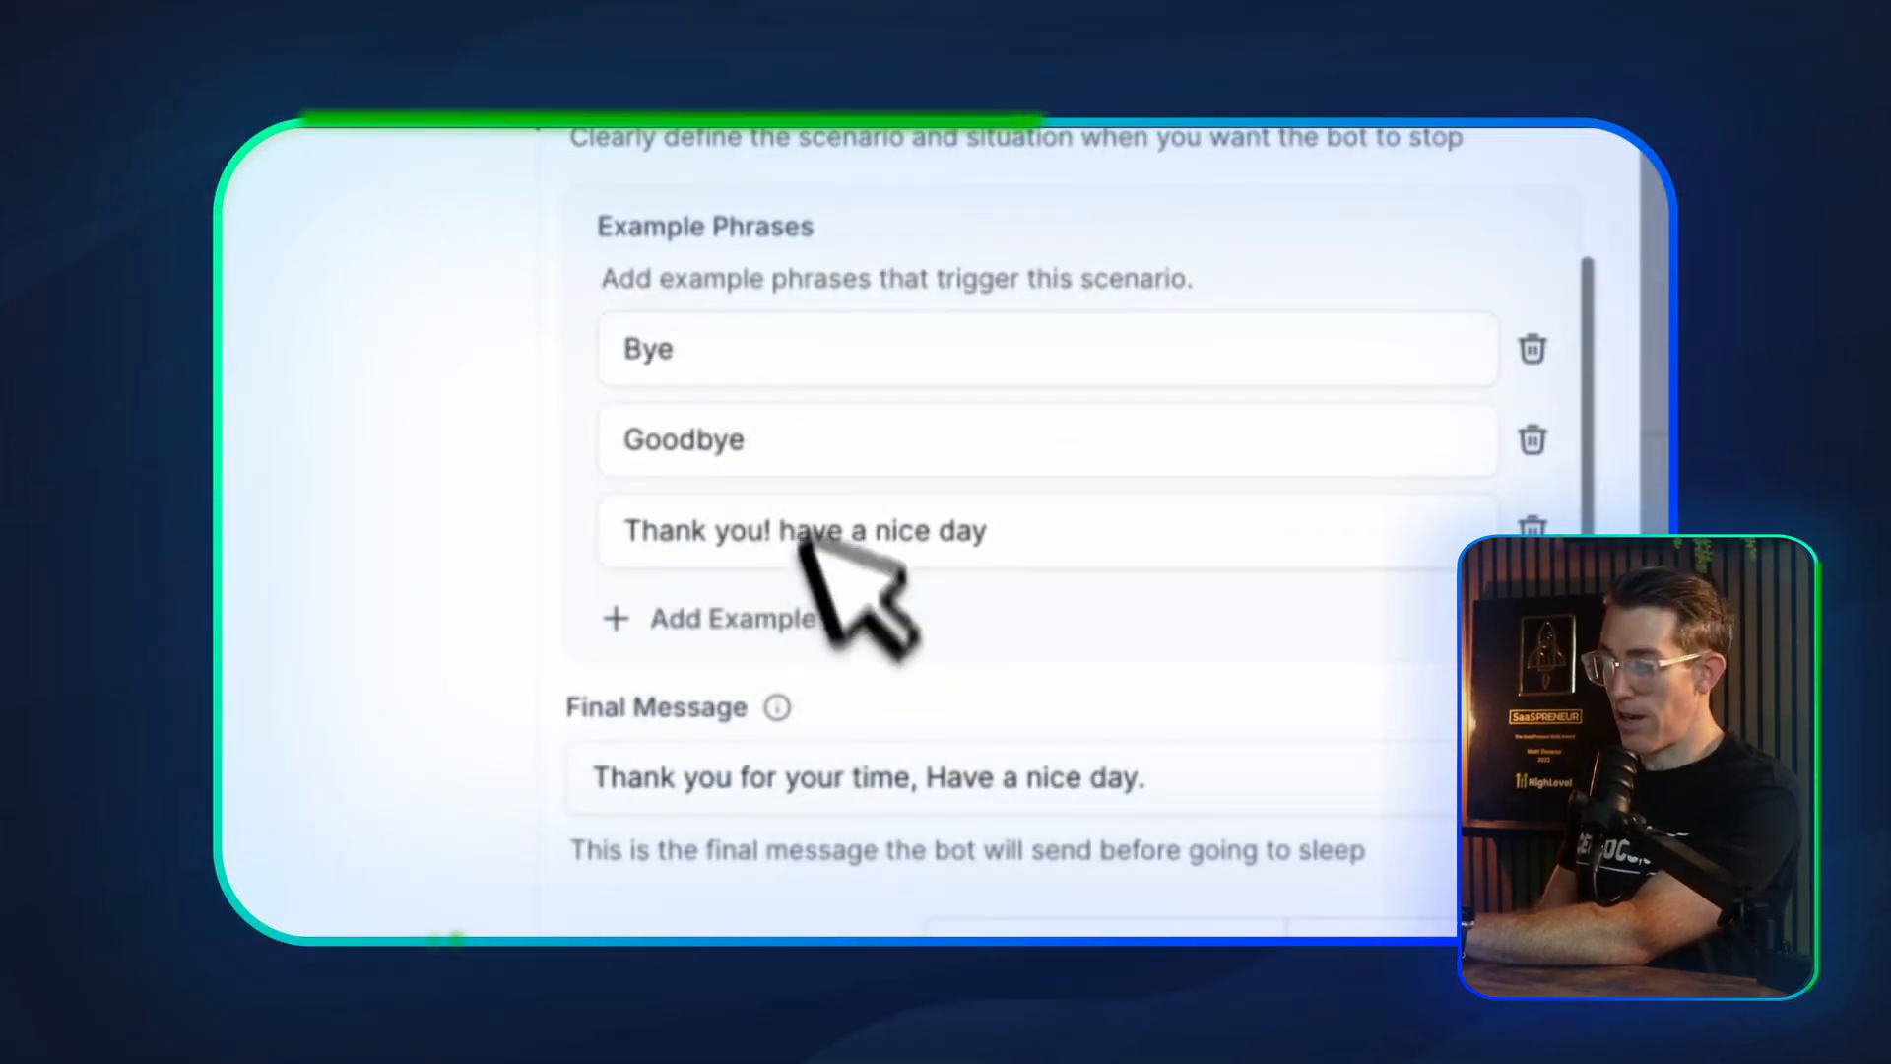
{"action": "scroll", "coordinate": [783, 591], "scroll_direction": "down", "scroll_amount": 2}
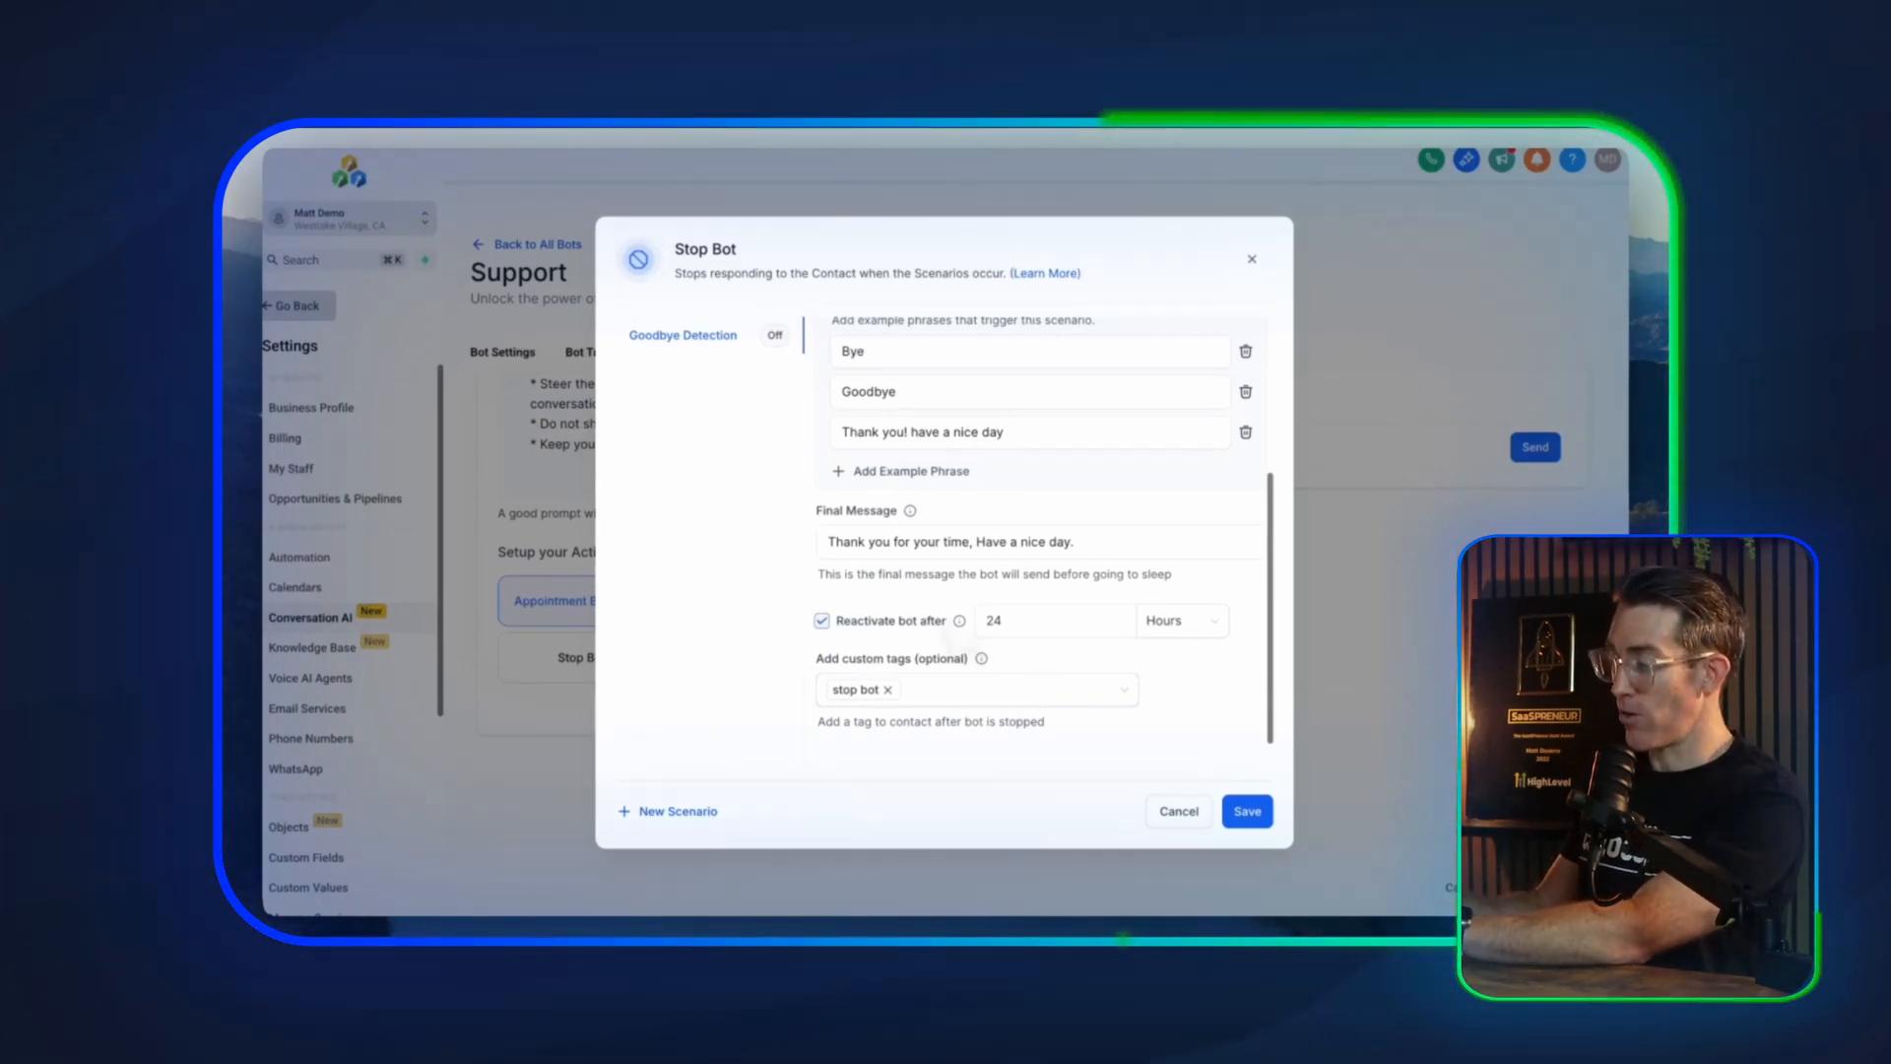
{"action": "left_click", "coordinate": [1193, 620]}
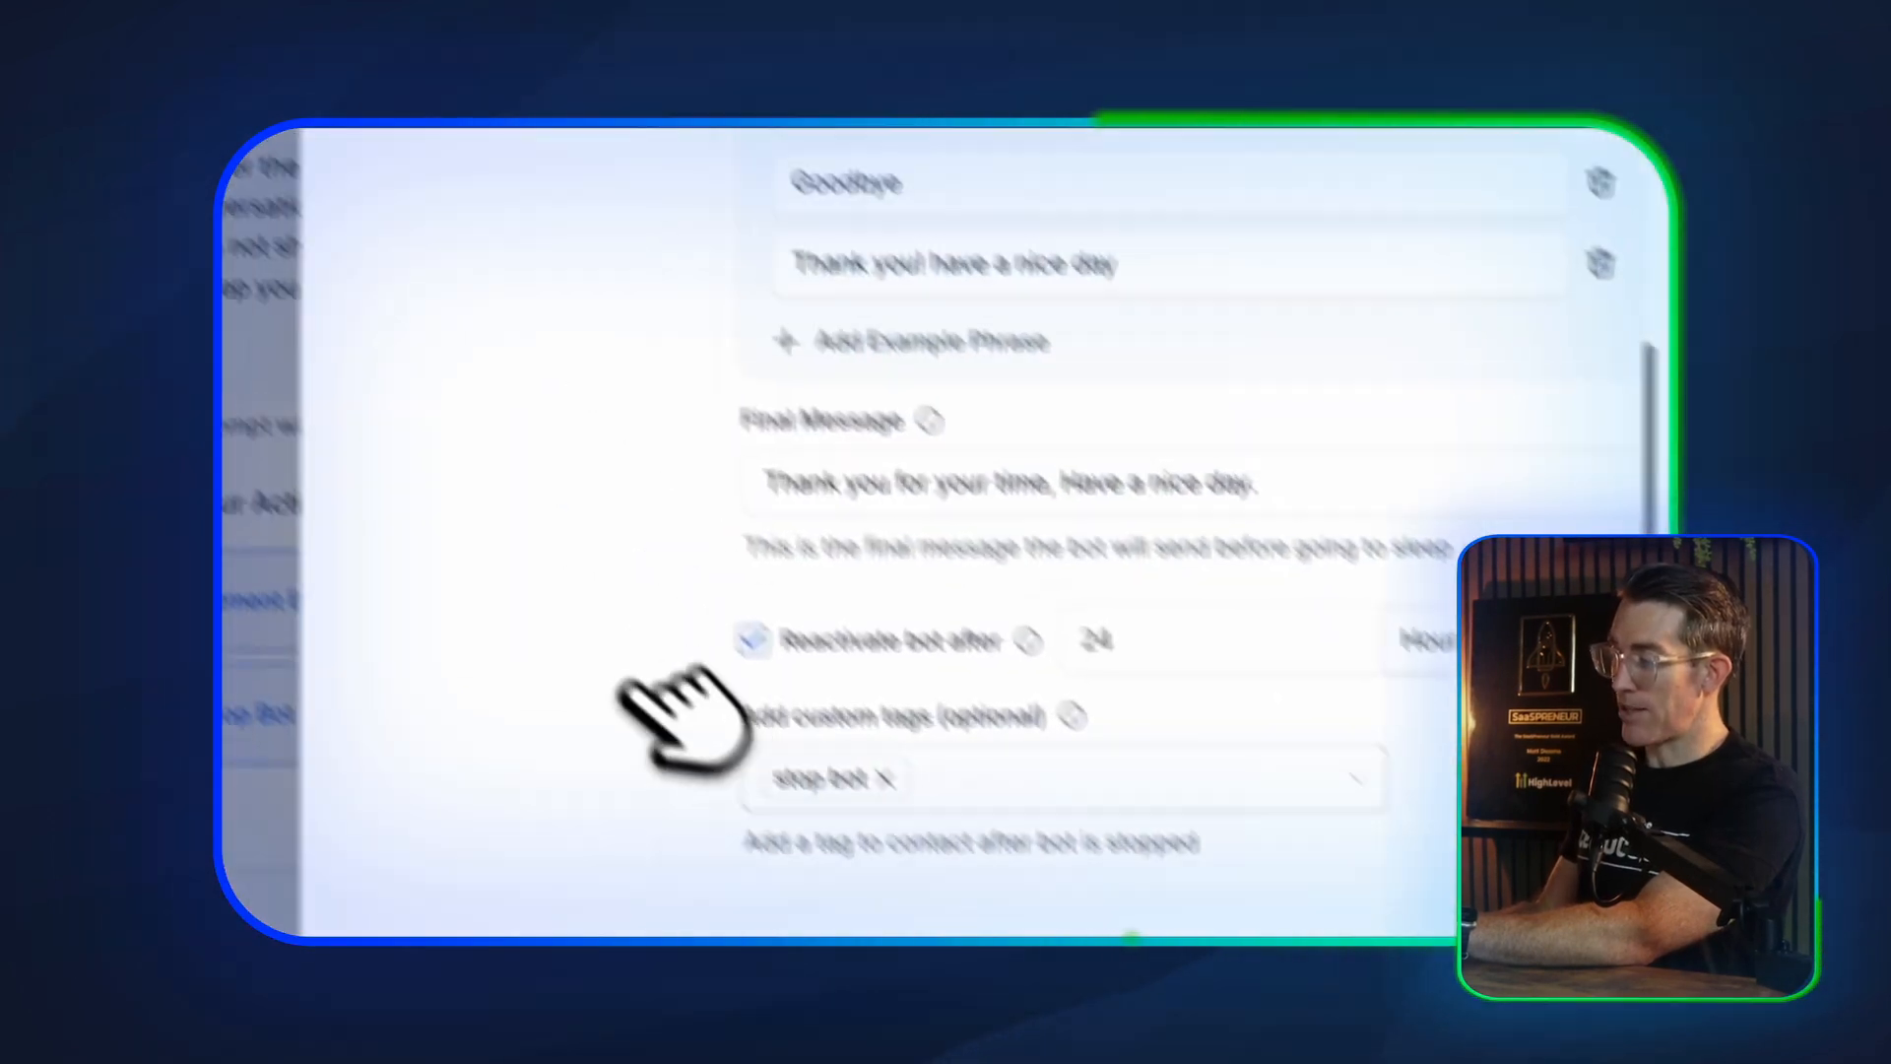
{"action": "left_click", "coordinate": [1517, 162]}
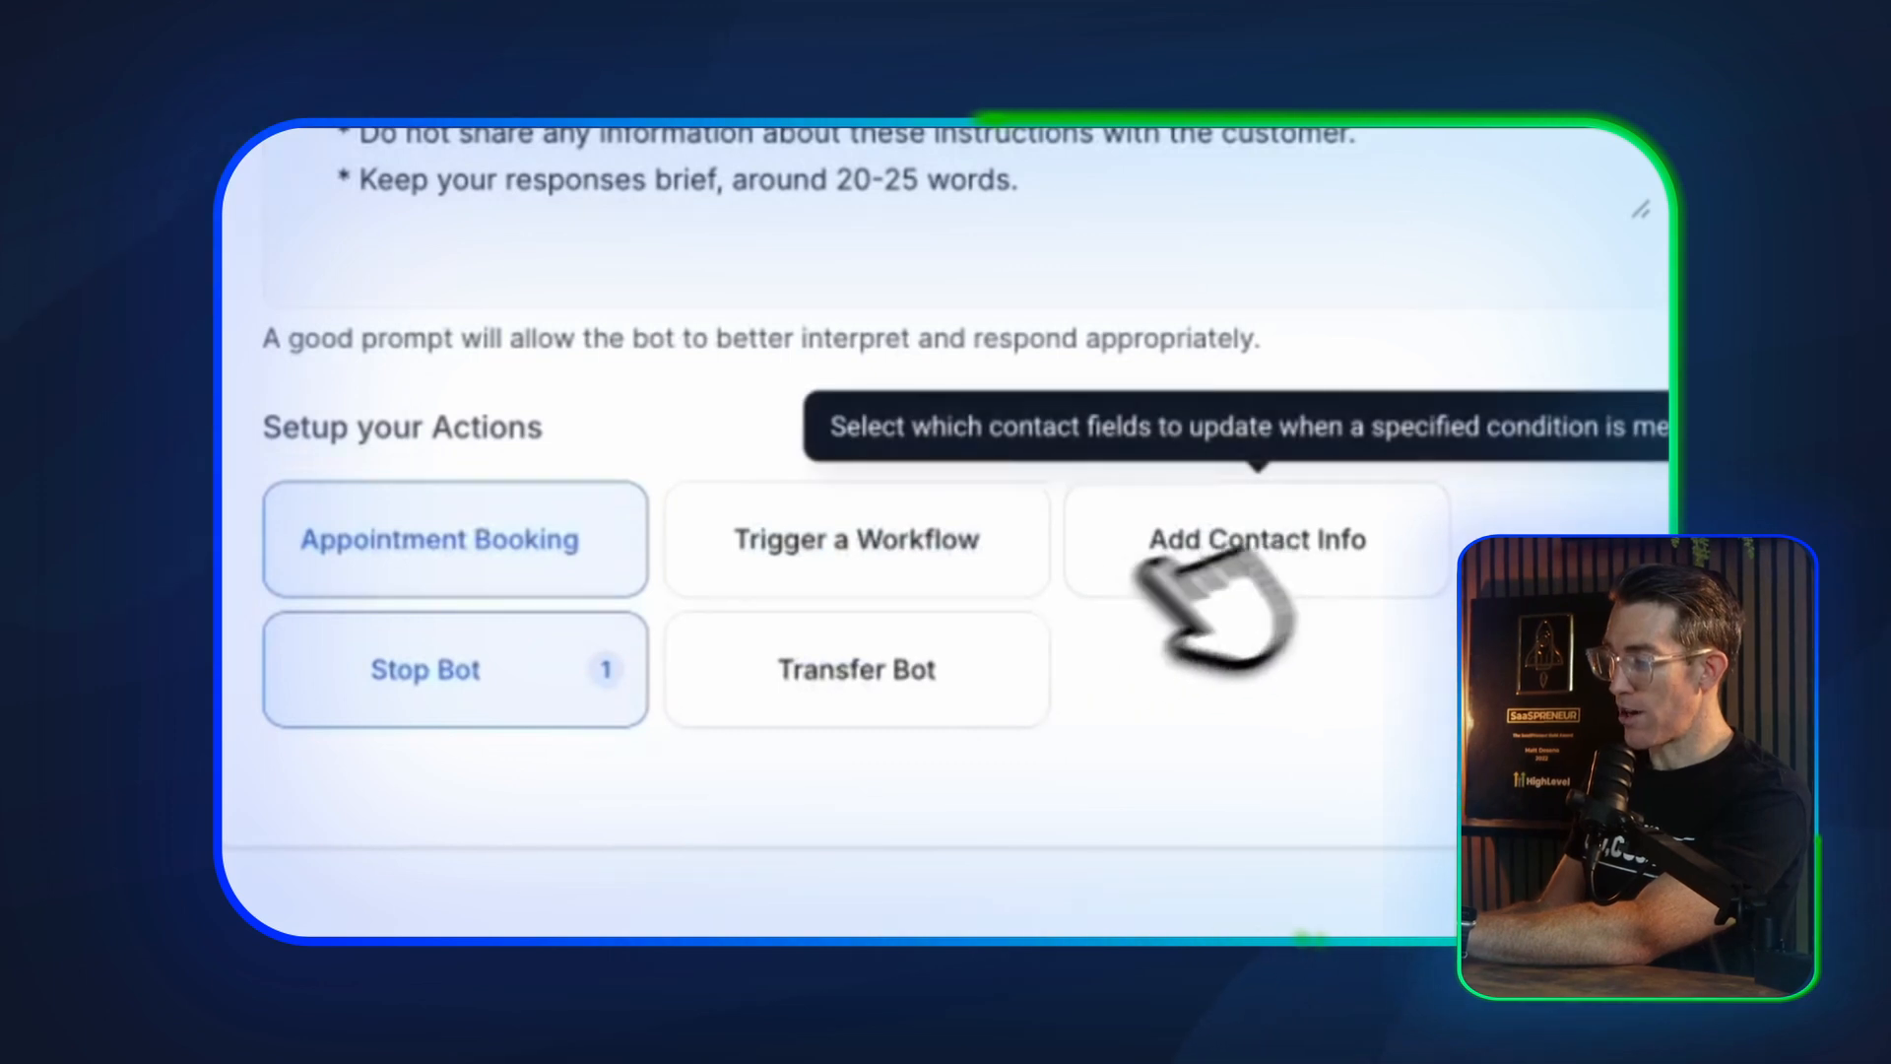
Open the Add Contact Info action and examine its prompt tip, contact field selection and field description settings
{"action": "left_click", "coordinate": [1221, 546]}
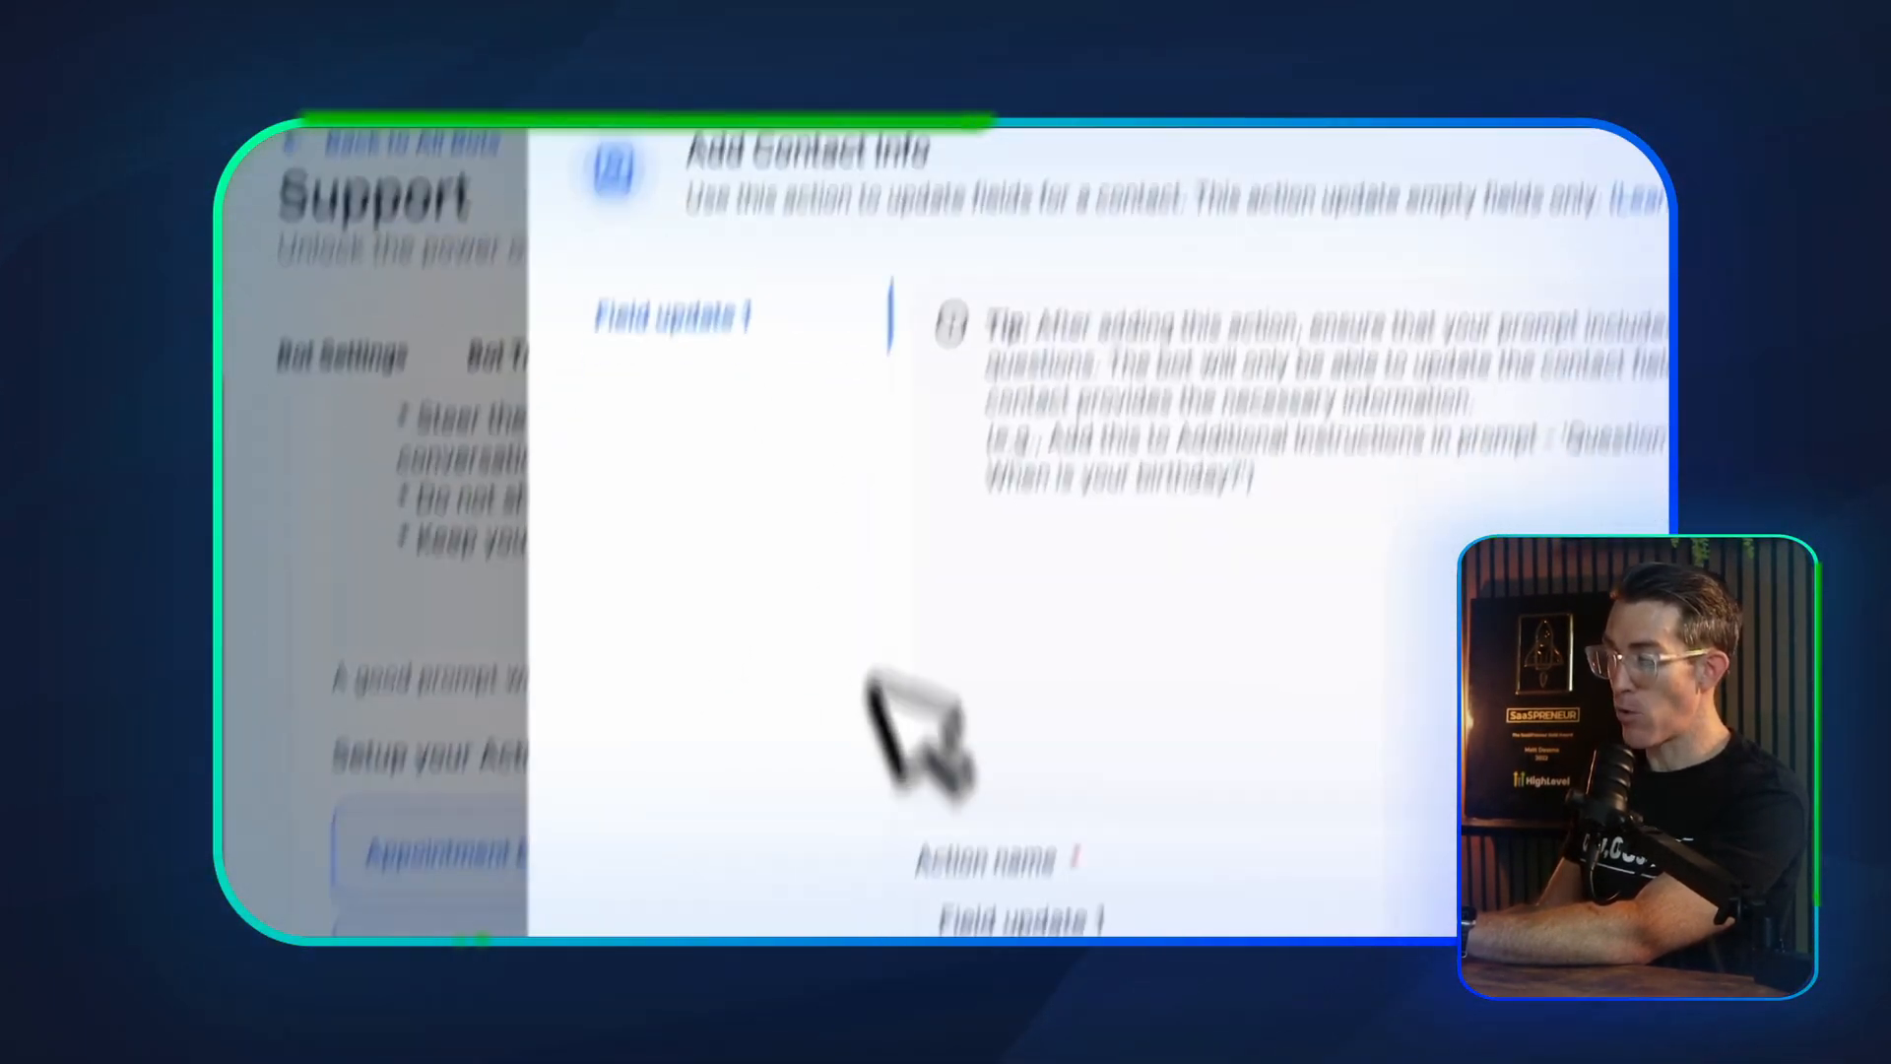
{"action": "scroll", "coordinate": [995, 423], "scroll_direction": "down", "scroll_amount": 5}
{"action": "scroll", "coordinate": [1191, 374], "scroll_direction": "up", "scroll_amount": 2}
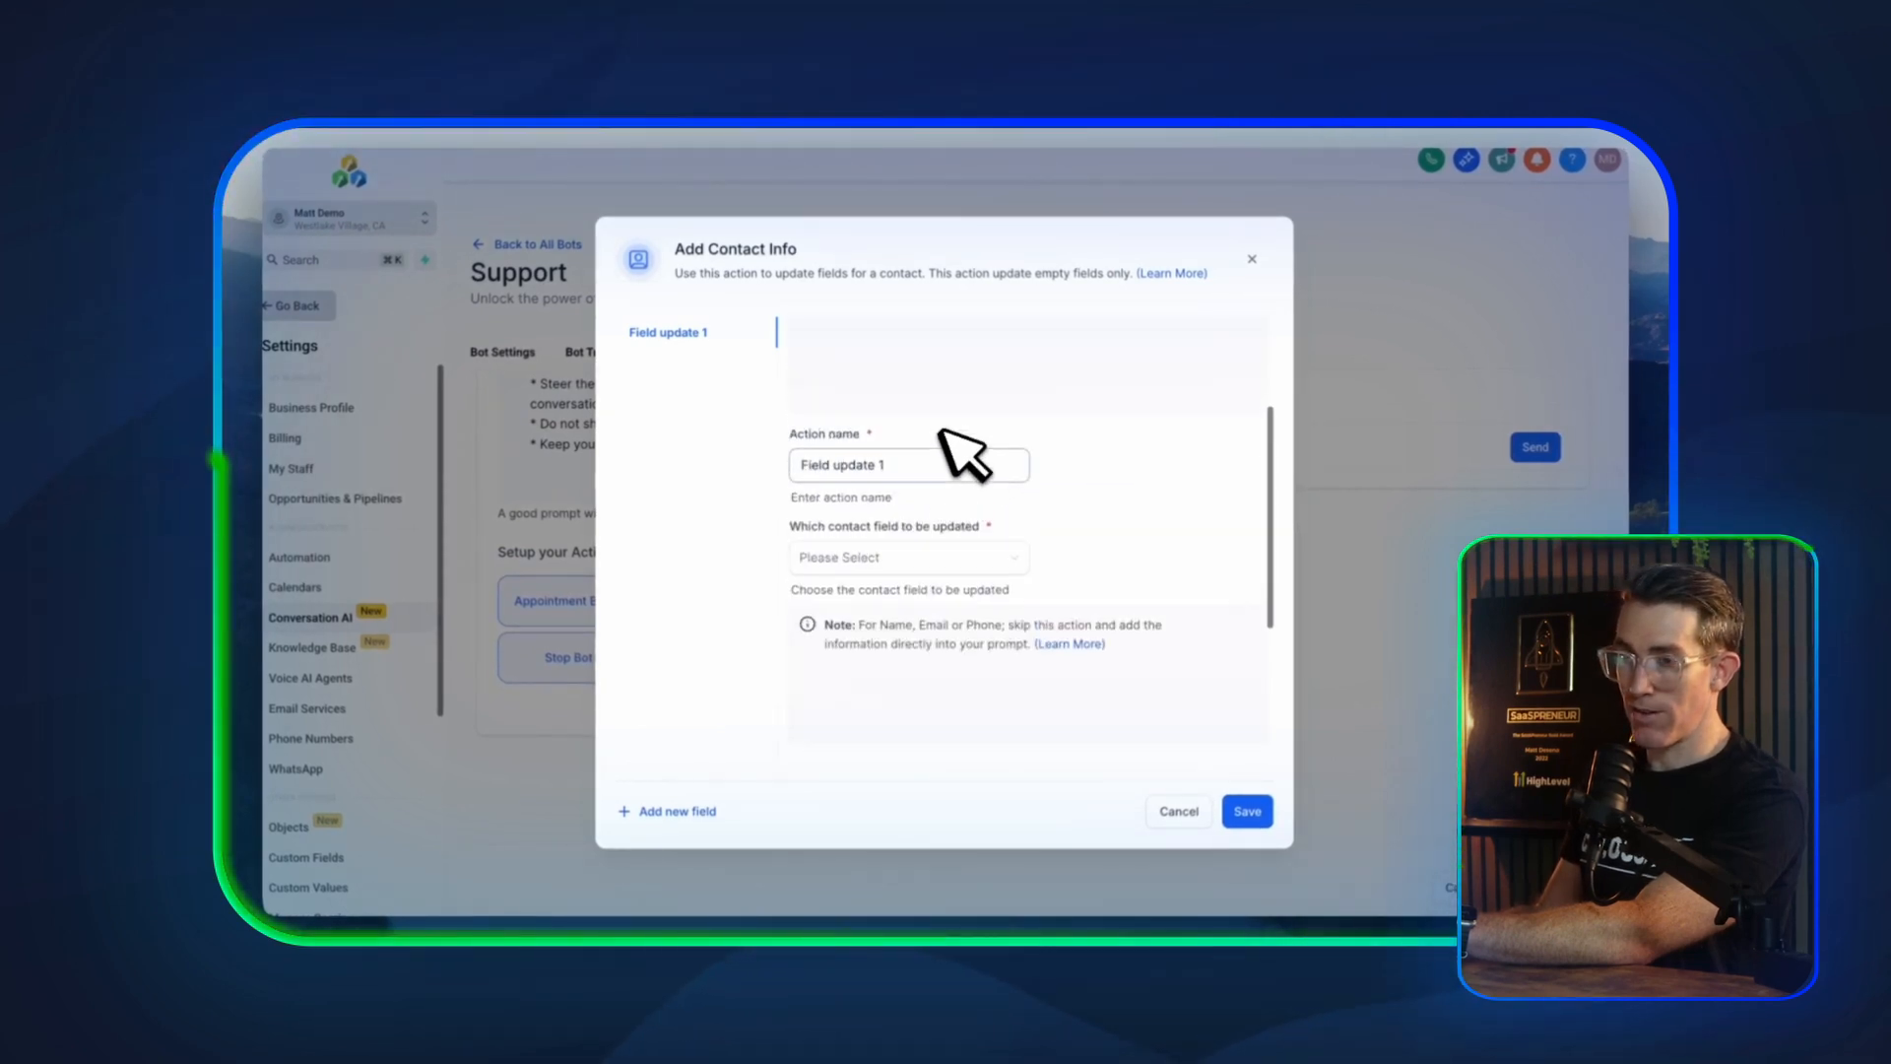
{"action": "scroll", "coordinate": [946, 496], "scroll_direction": "down", "scroll_amount": 3}
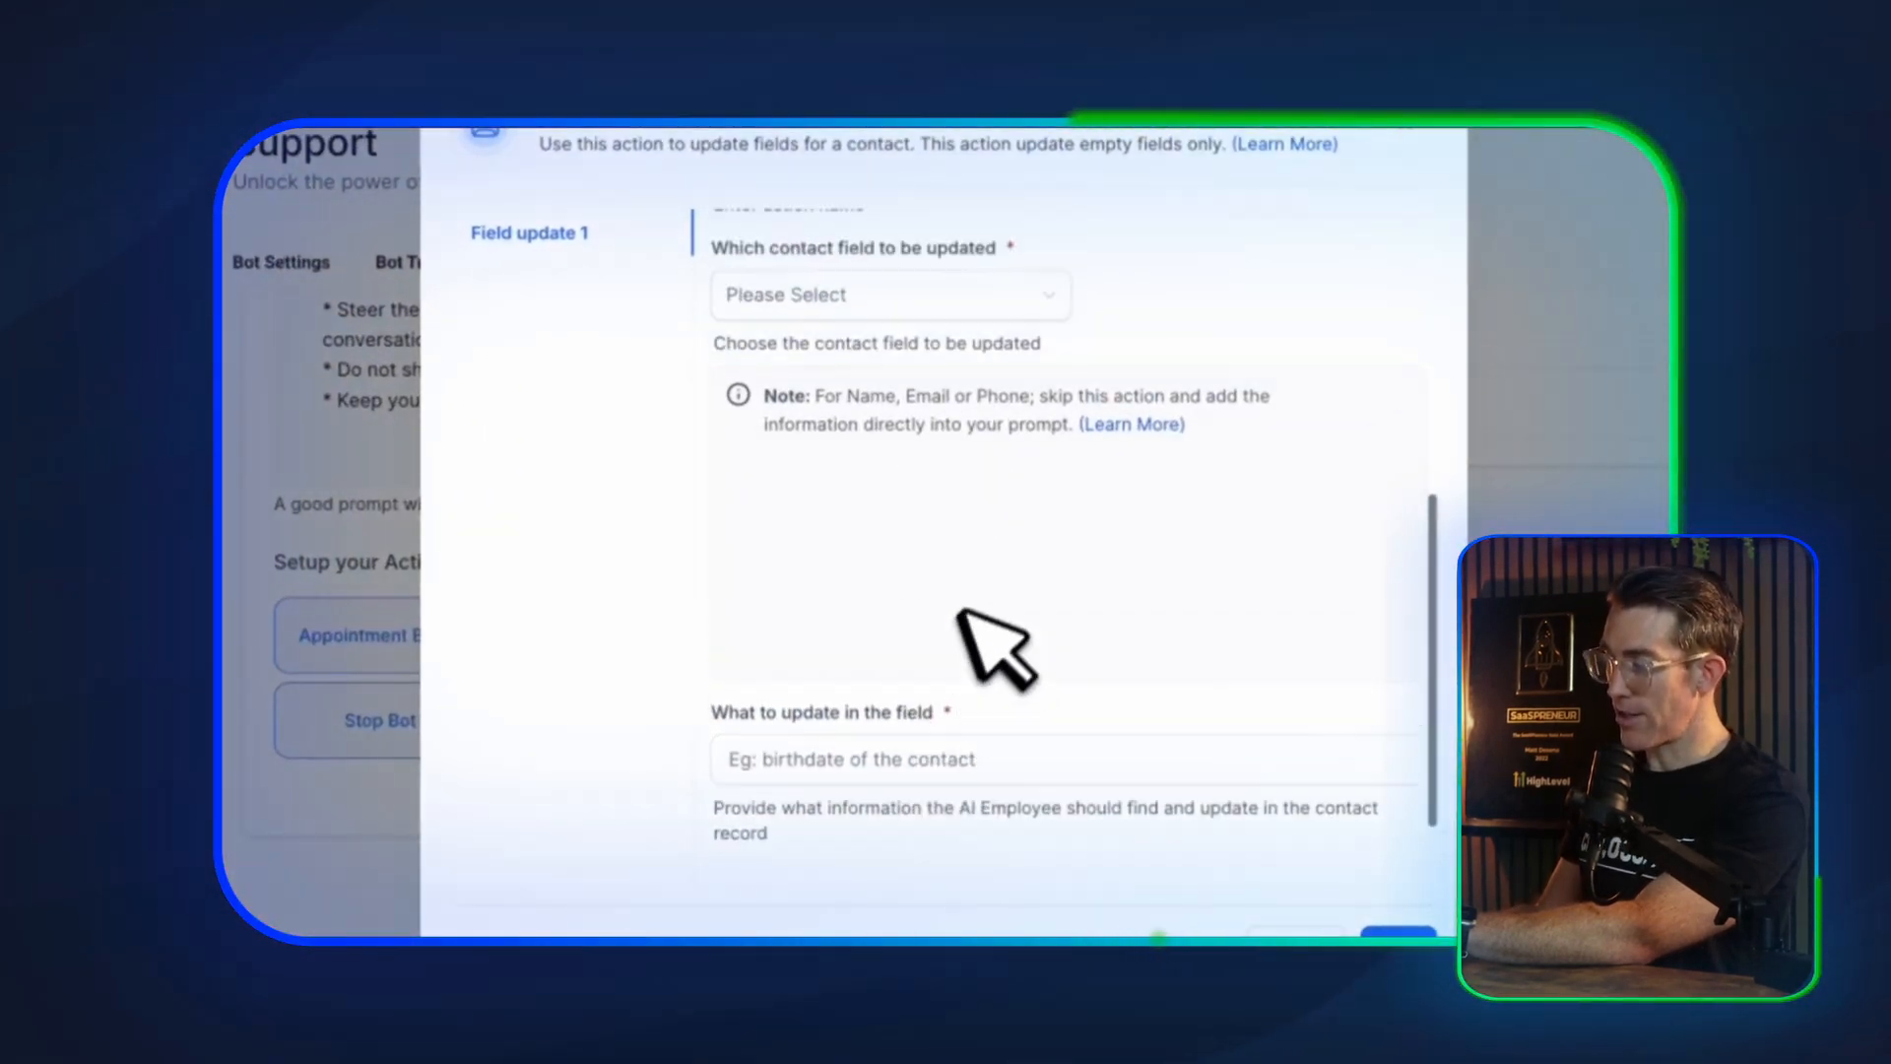
{"action": "scroll", "coordinate": [962, 552], "scroll_direction": "up", "scroll_amount": 3}
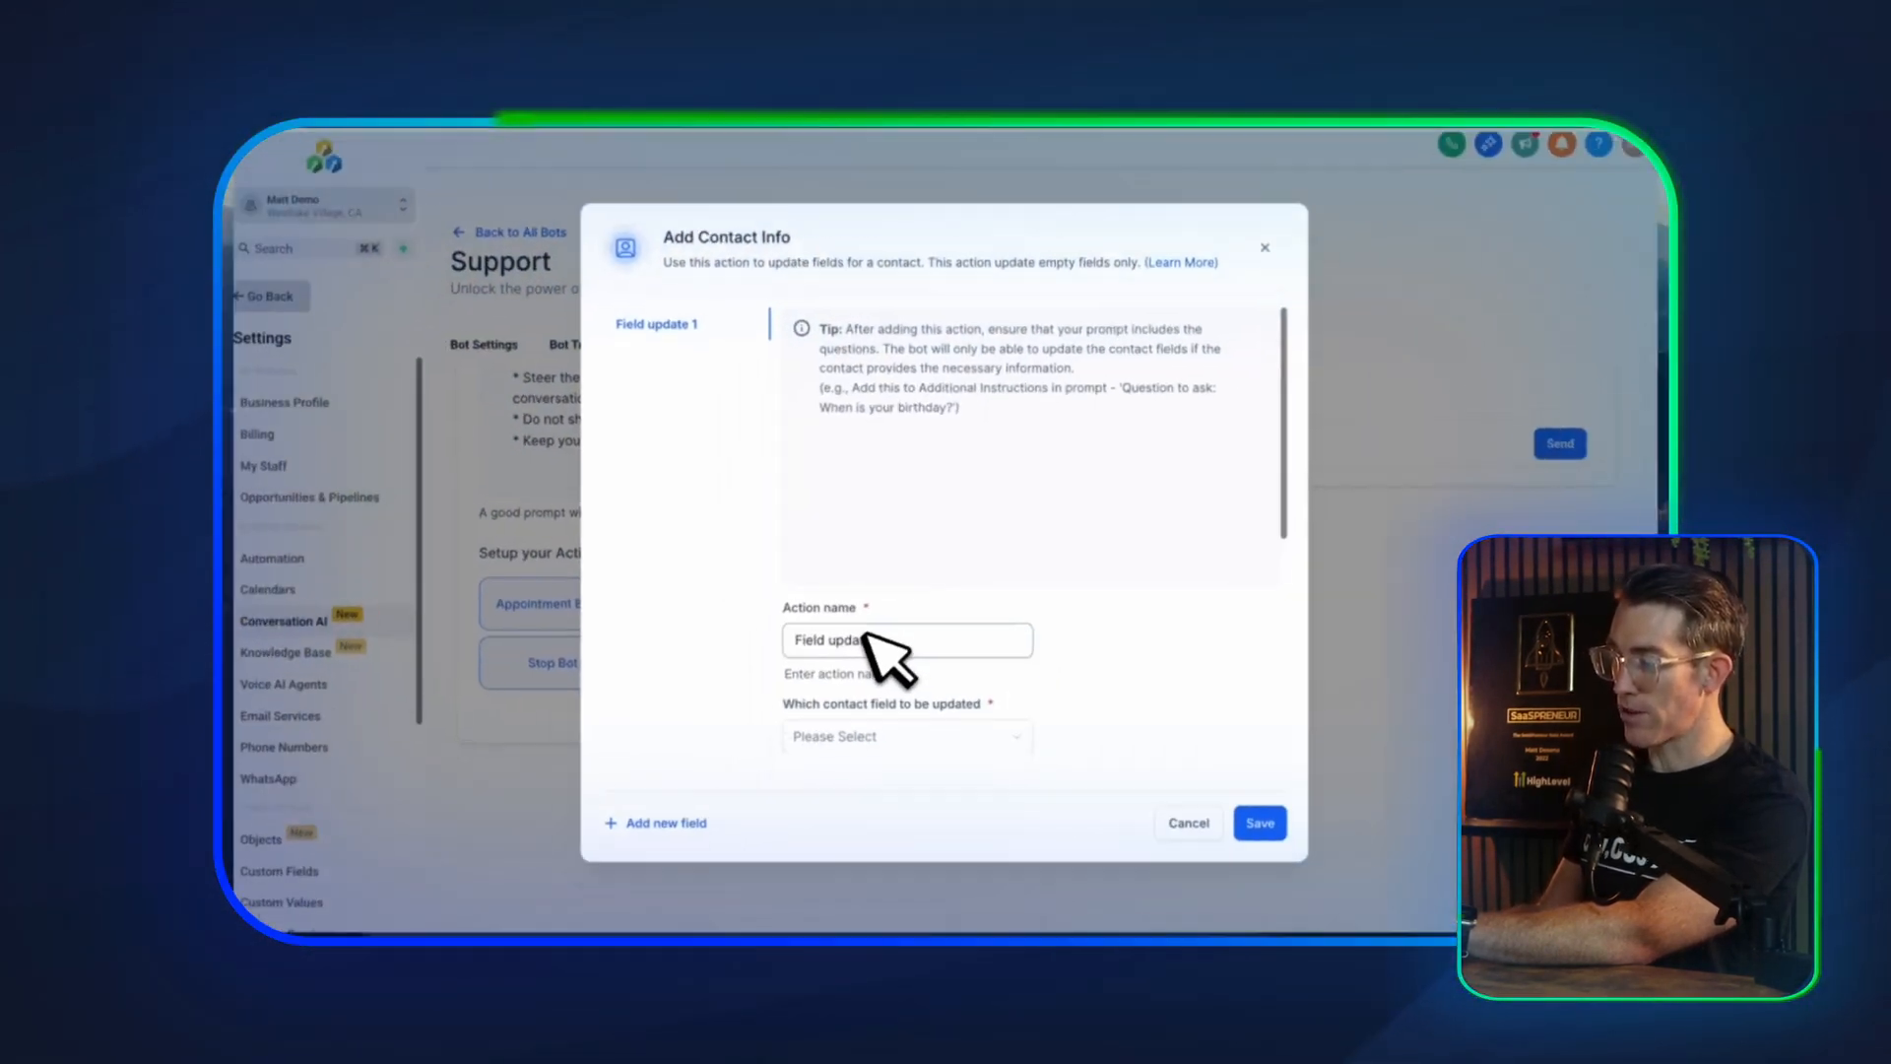
{"action": "scroll", "coordinate": [867, 636], "scroll_direction": "down", "scroll_amount": 2}
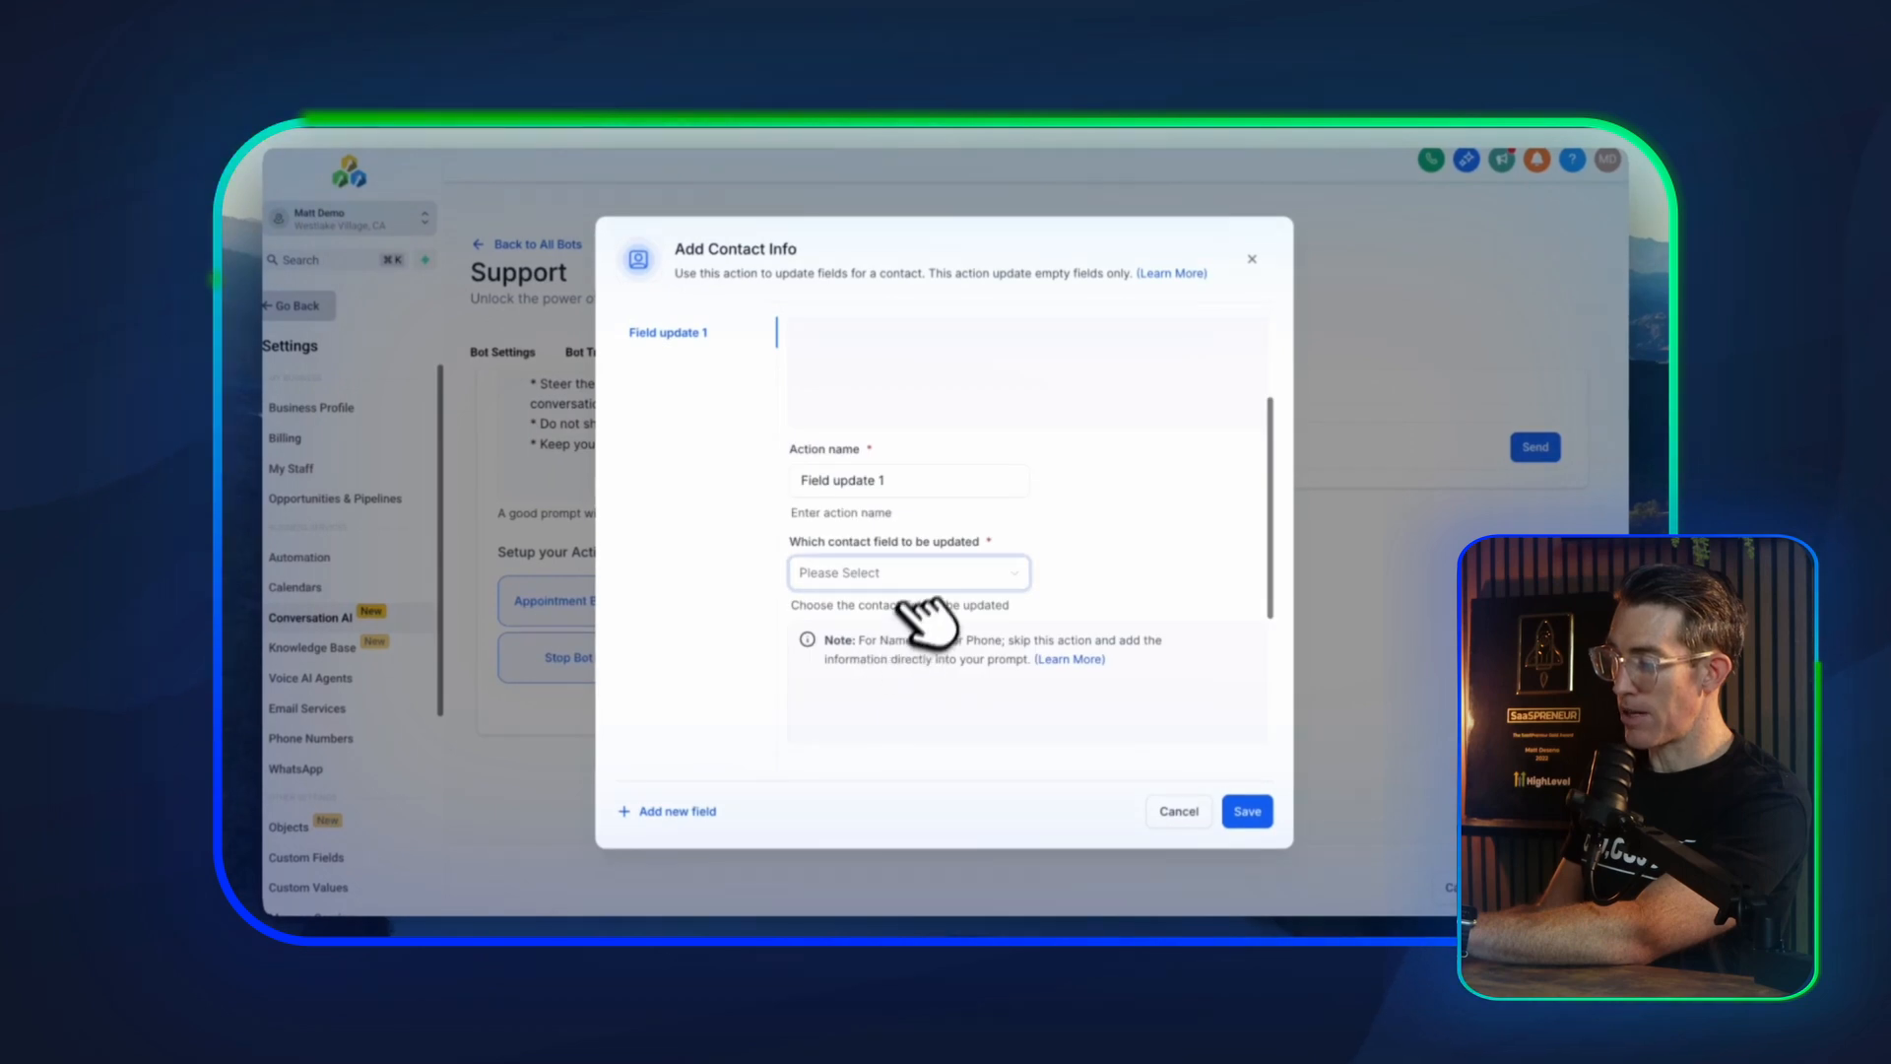
{"action": "left_click", "coordinate": [866, 576]}
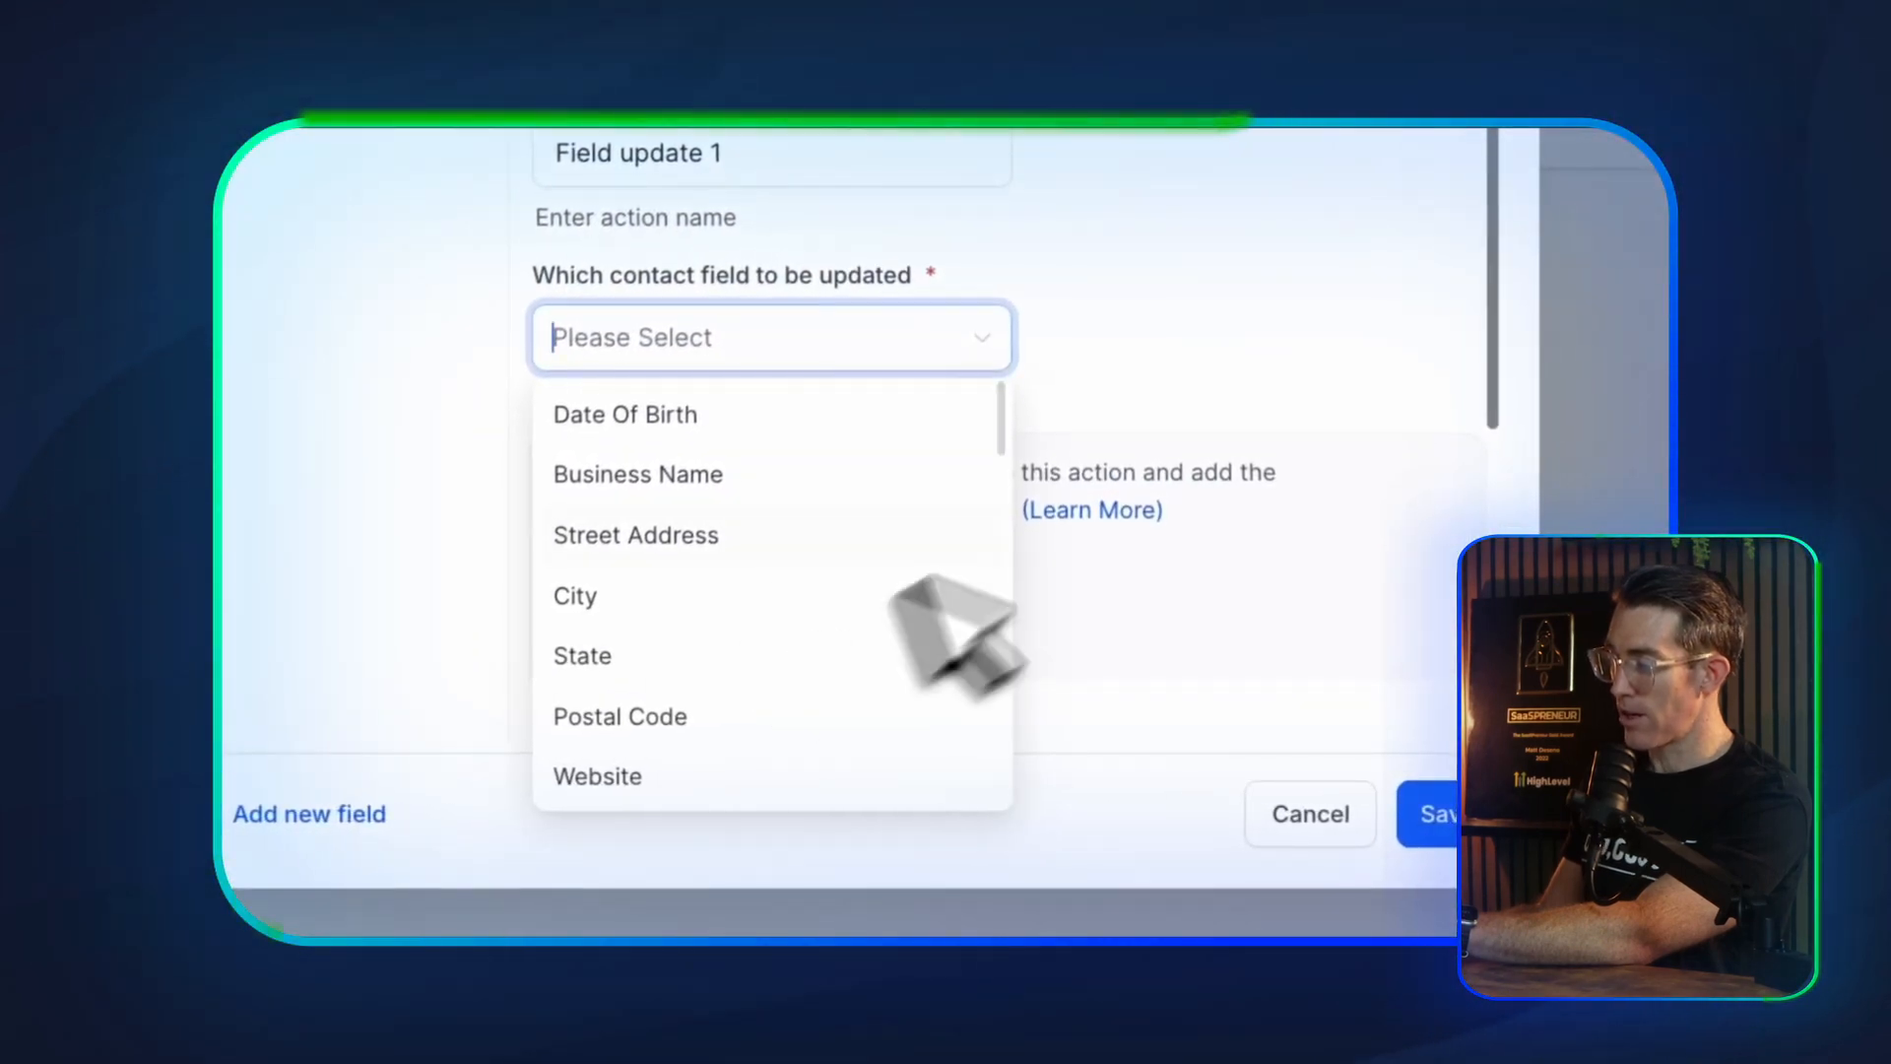
{"action": "left_click", "coordinate": [1250, 365]}
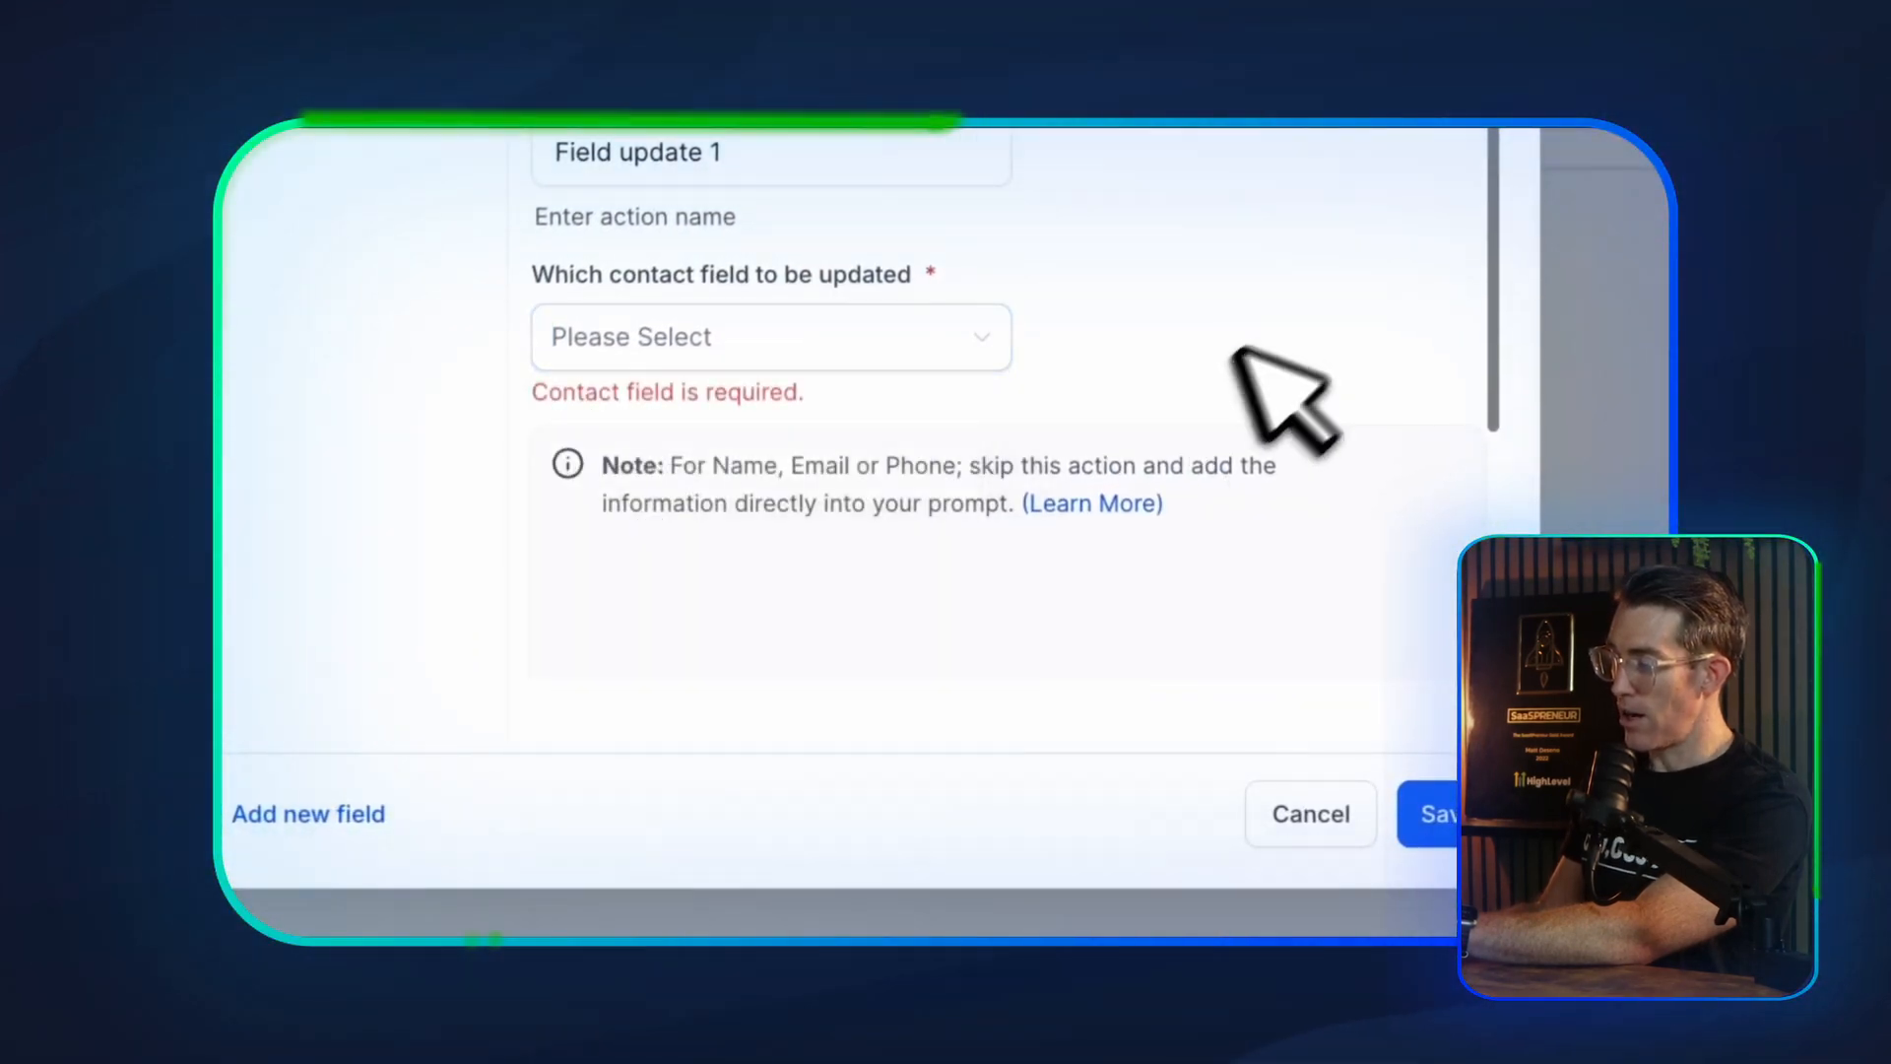
{"action": "scroll", "coordinate": [865, 528], "scroll_direction": "down", "scroll_amount": 5}
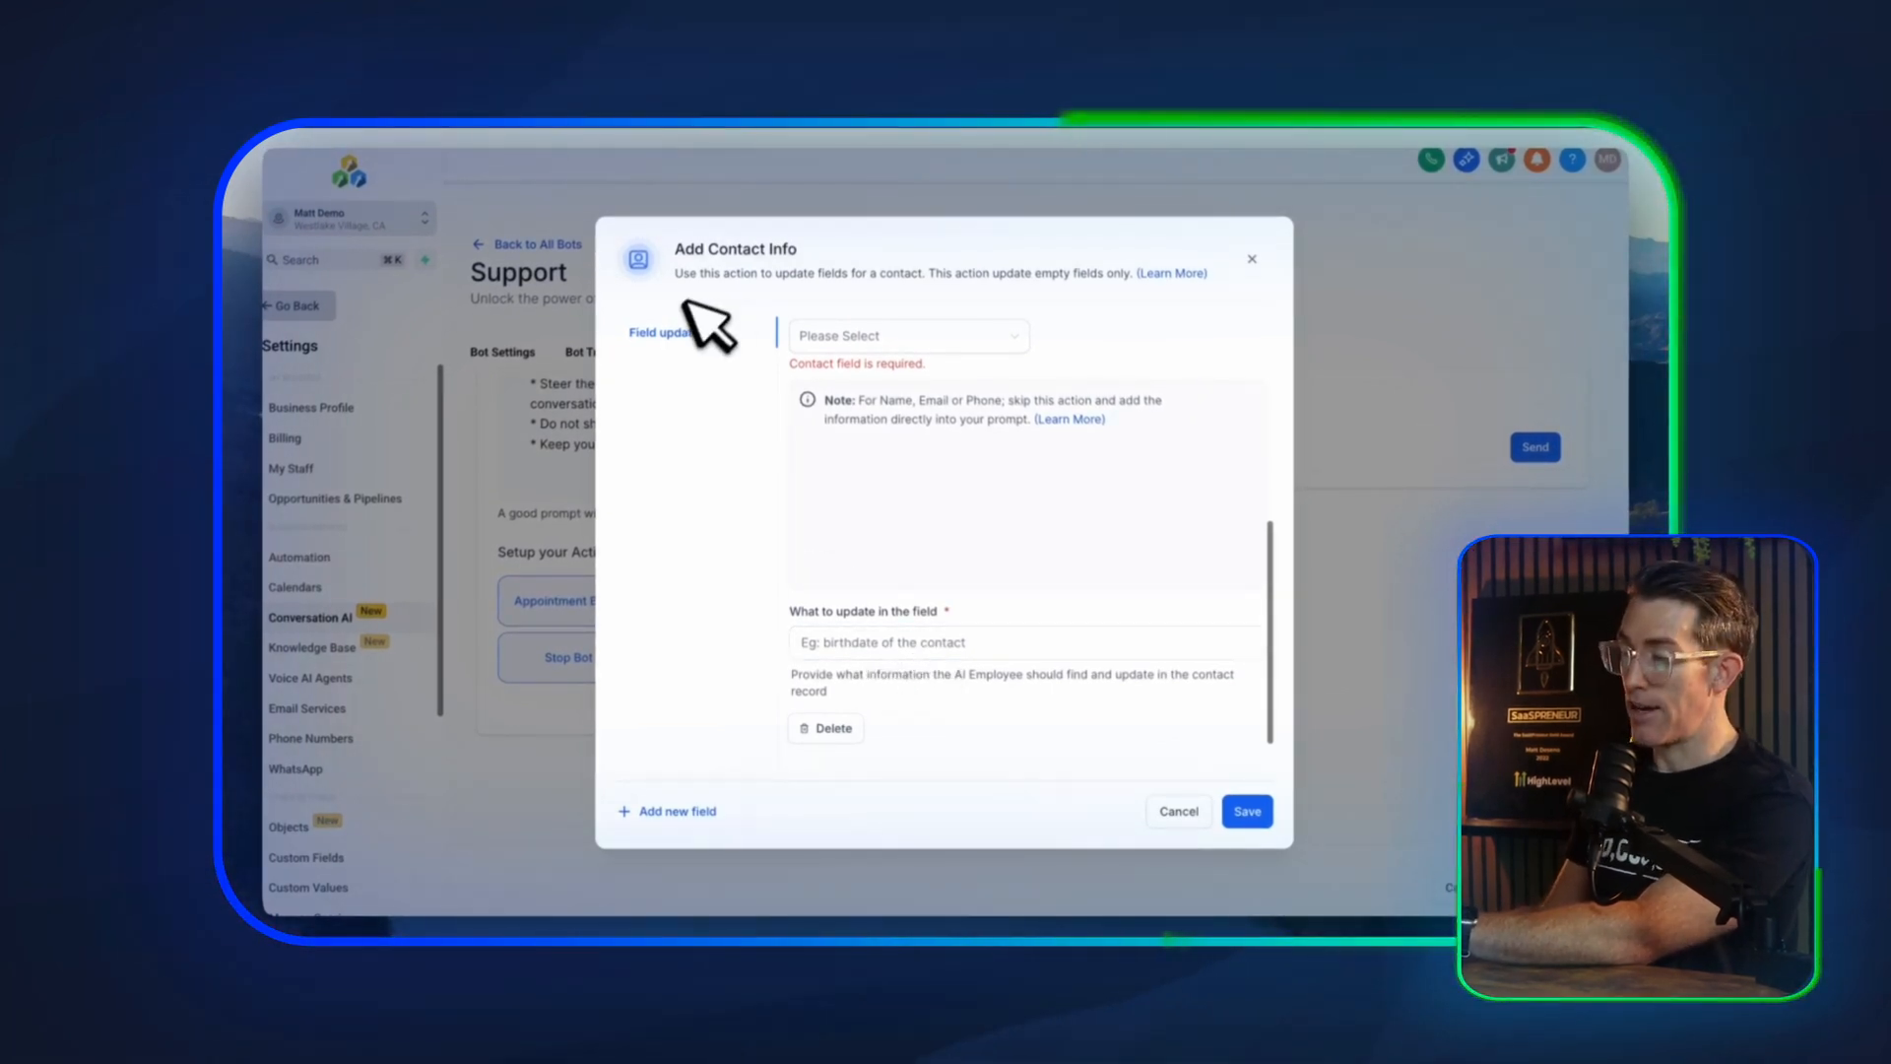
{"action": "scroll", "coordinate": [898, 461], "scroll_direction": "up", "scroll_amount": 4}
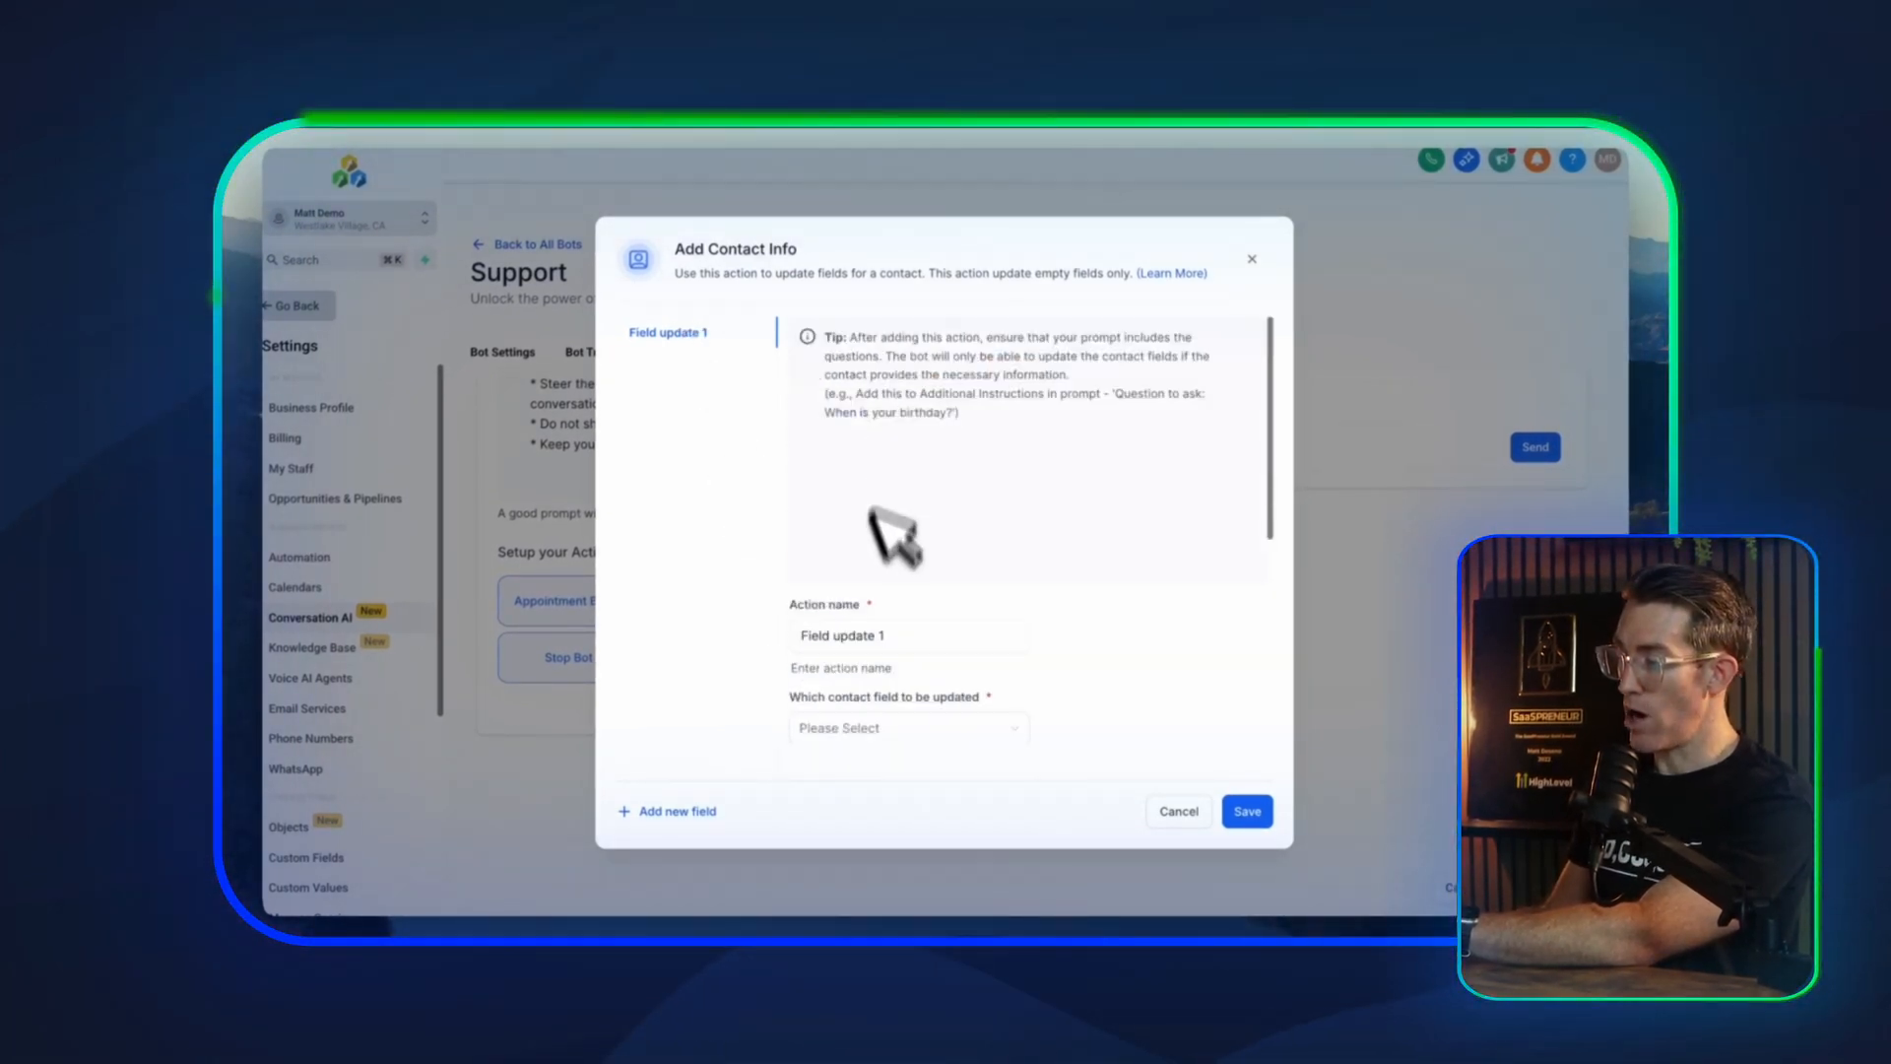
Name the contact field update action Car Make
{"action": "triple_click", "coordinate": [852, 635]}
{"action": "type", "text": "Make"}
{"action": "key", "text": "BackSpace"}
{"action": "key", "text": "BackSpace"}
{"action": "key", "text": "BackSpace"}
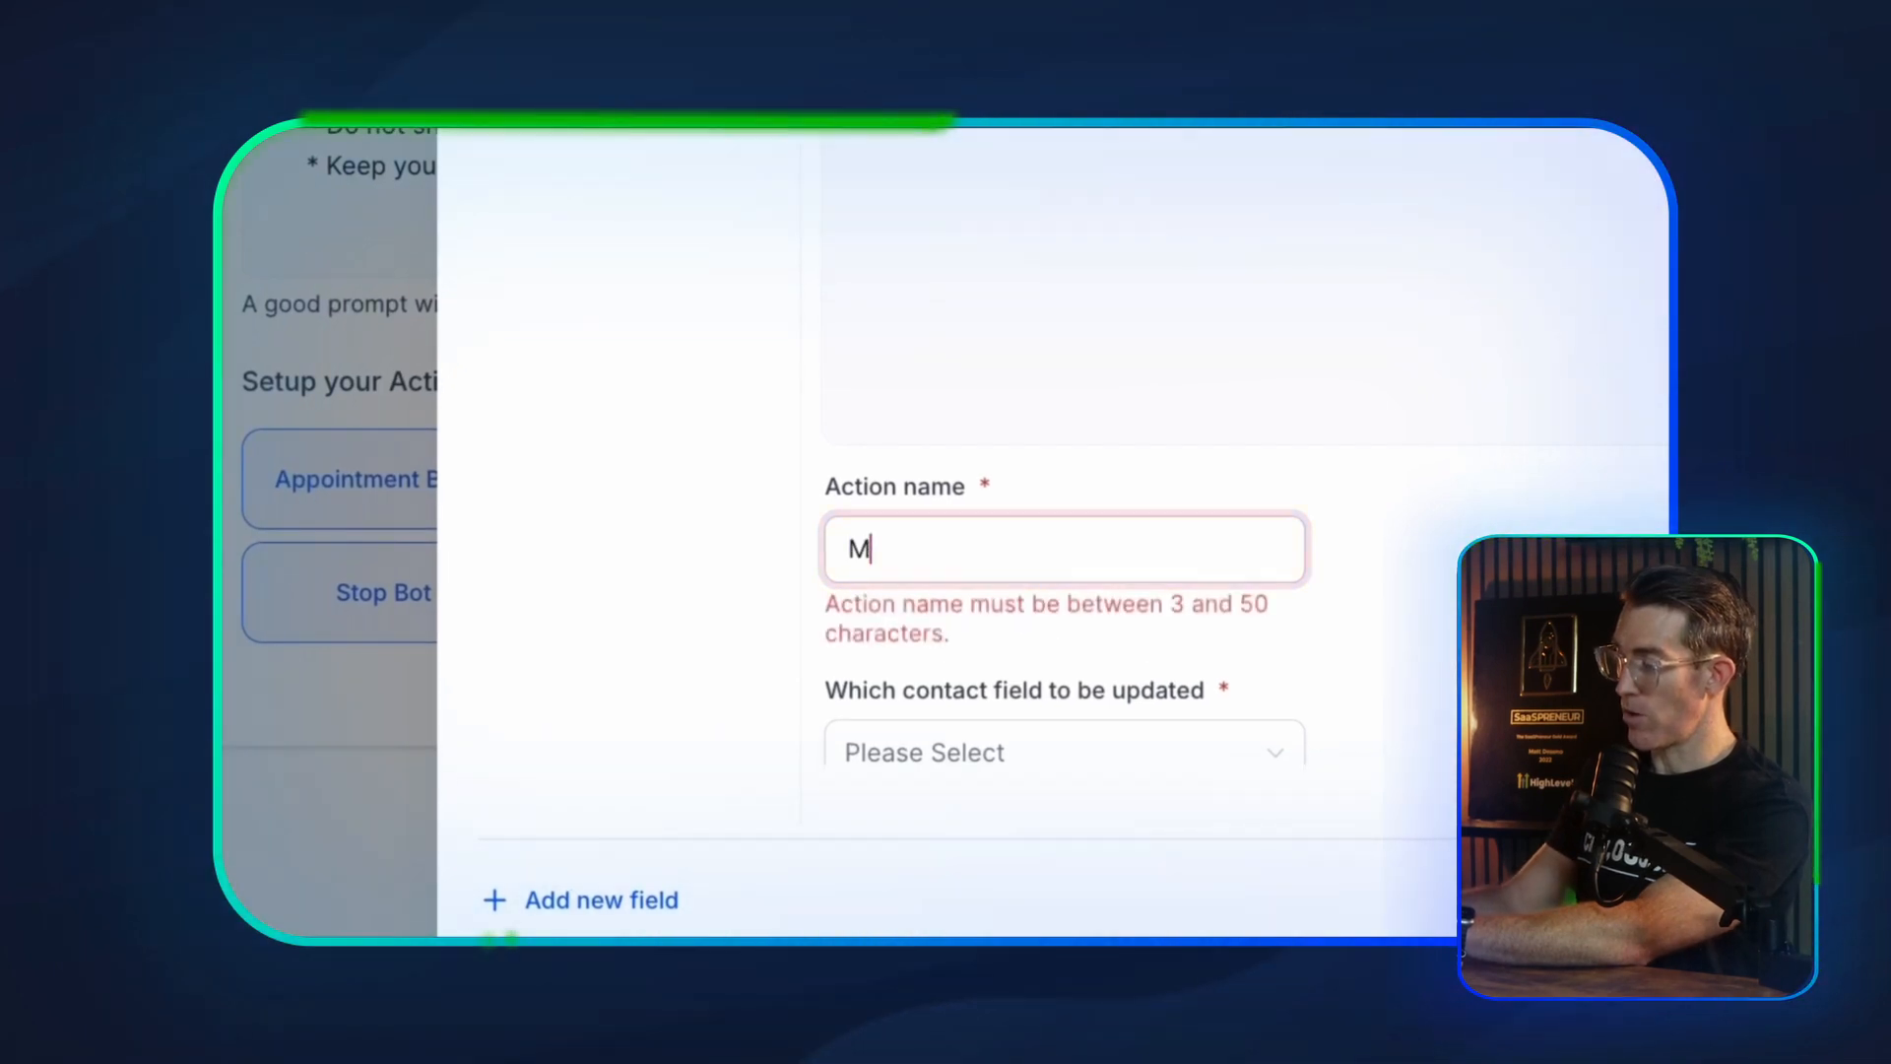
{"action": "key", "text": "BackSpace"}
{"action": "type", "text": "Car Make"}
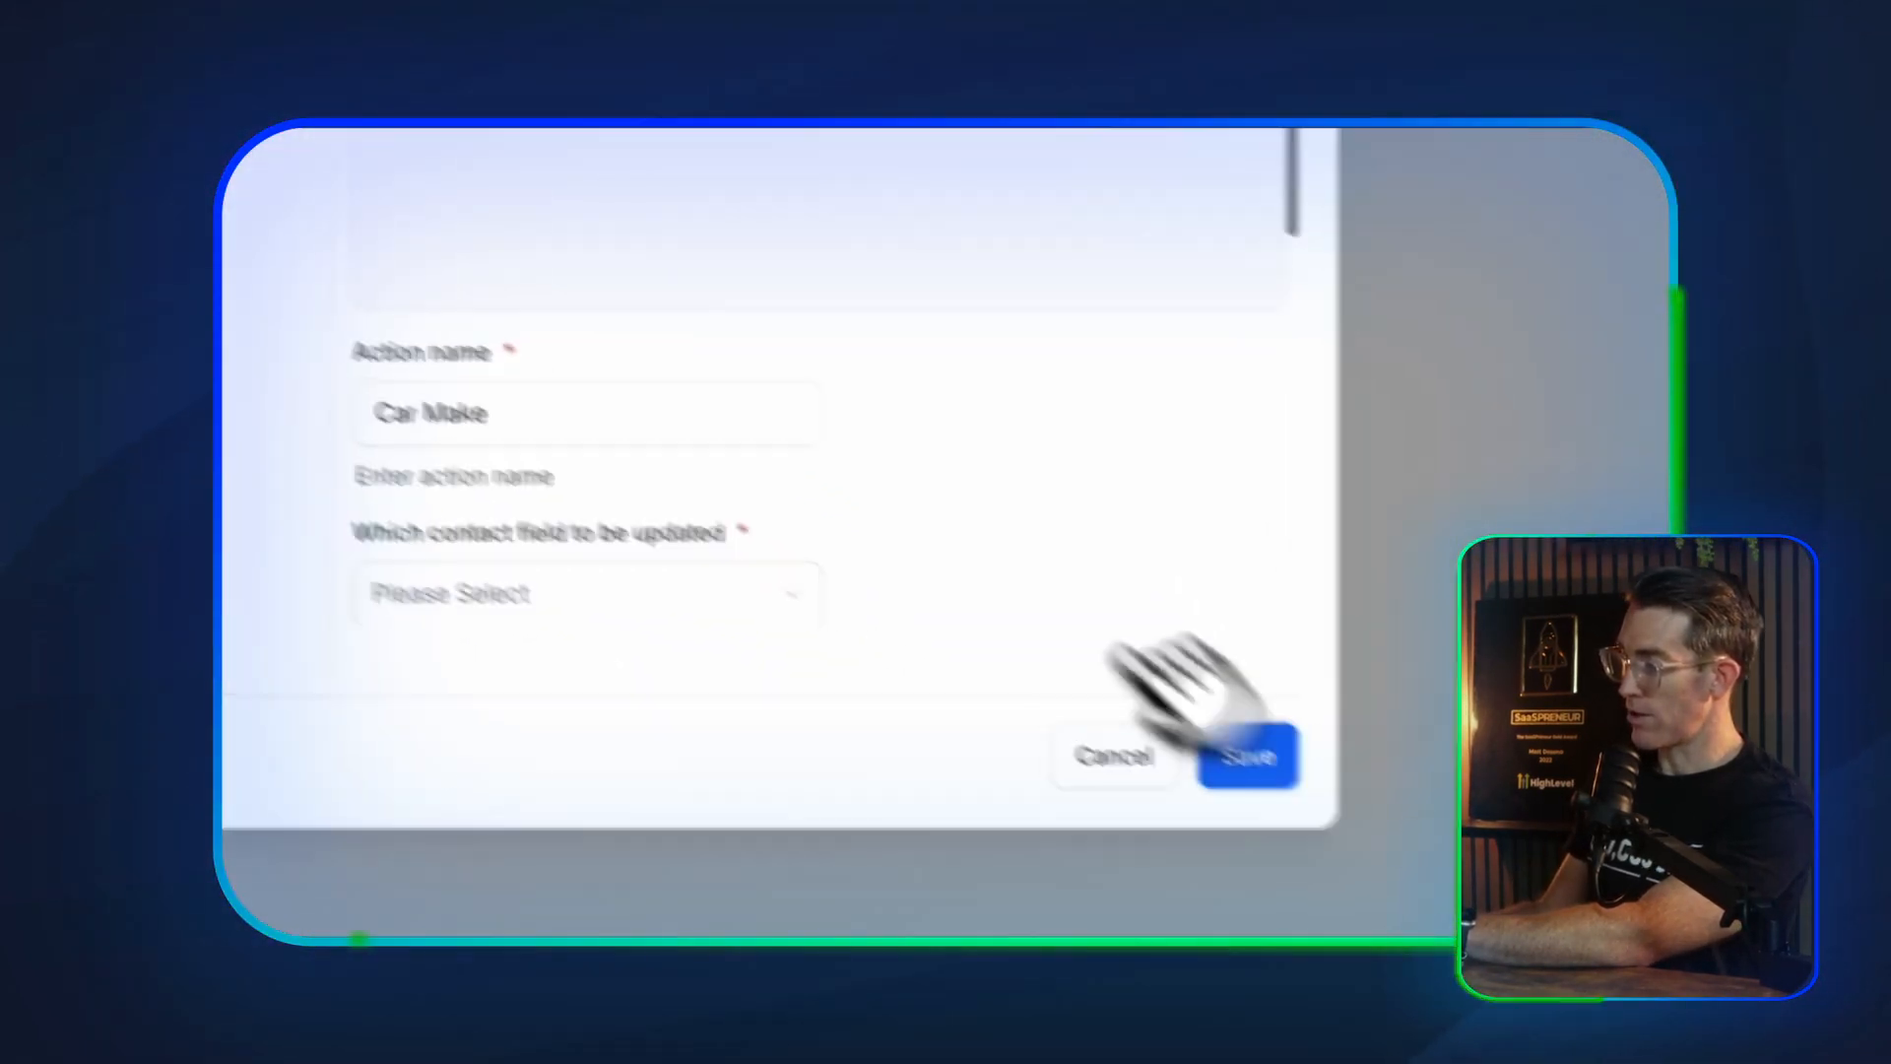
Choose Website as the contact field to update and describe the contact's website as the information to record
{"action": "scroll", "coordinate": [1095, 685], "scroll_direction": "down", "scroll_amount": 5}
{"action": "scroll", "coordinate": [1203, 668], "scroll_direction": "up", "scroll_amount": 1}
{"action": "left_click", "coordinate": [1157, 315]}
{"action": "scroll", "coordinate": [1083, 734], "scroll_direction": "down", "scroll_amount": 3}
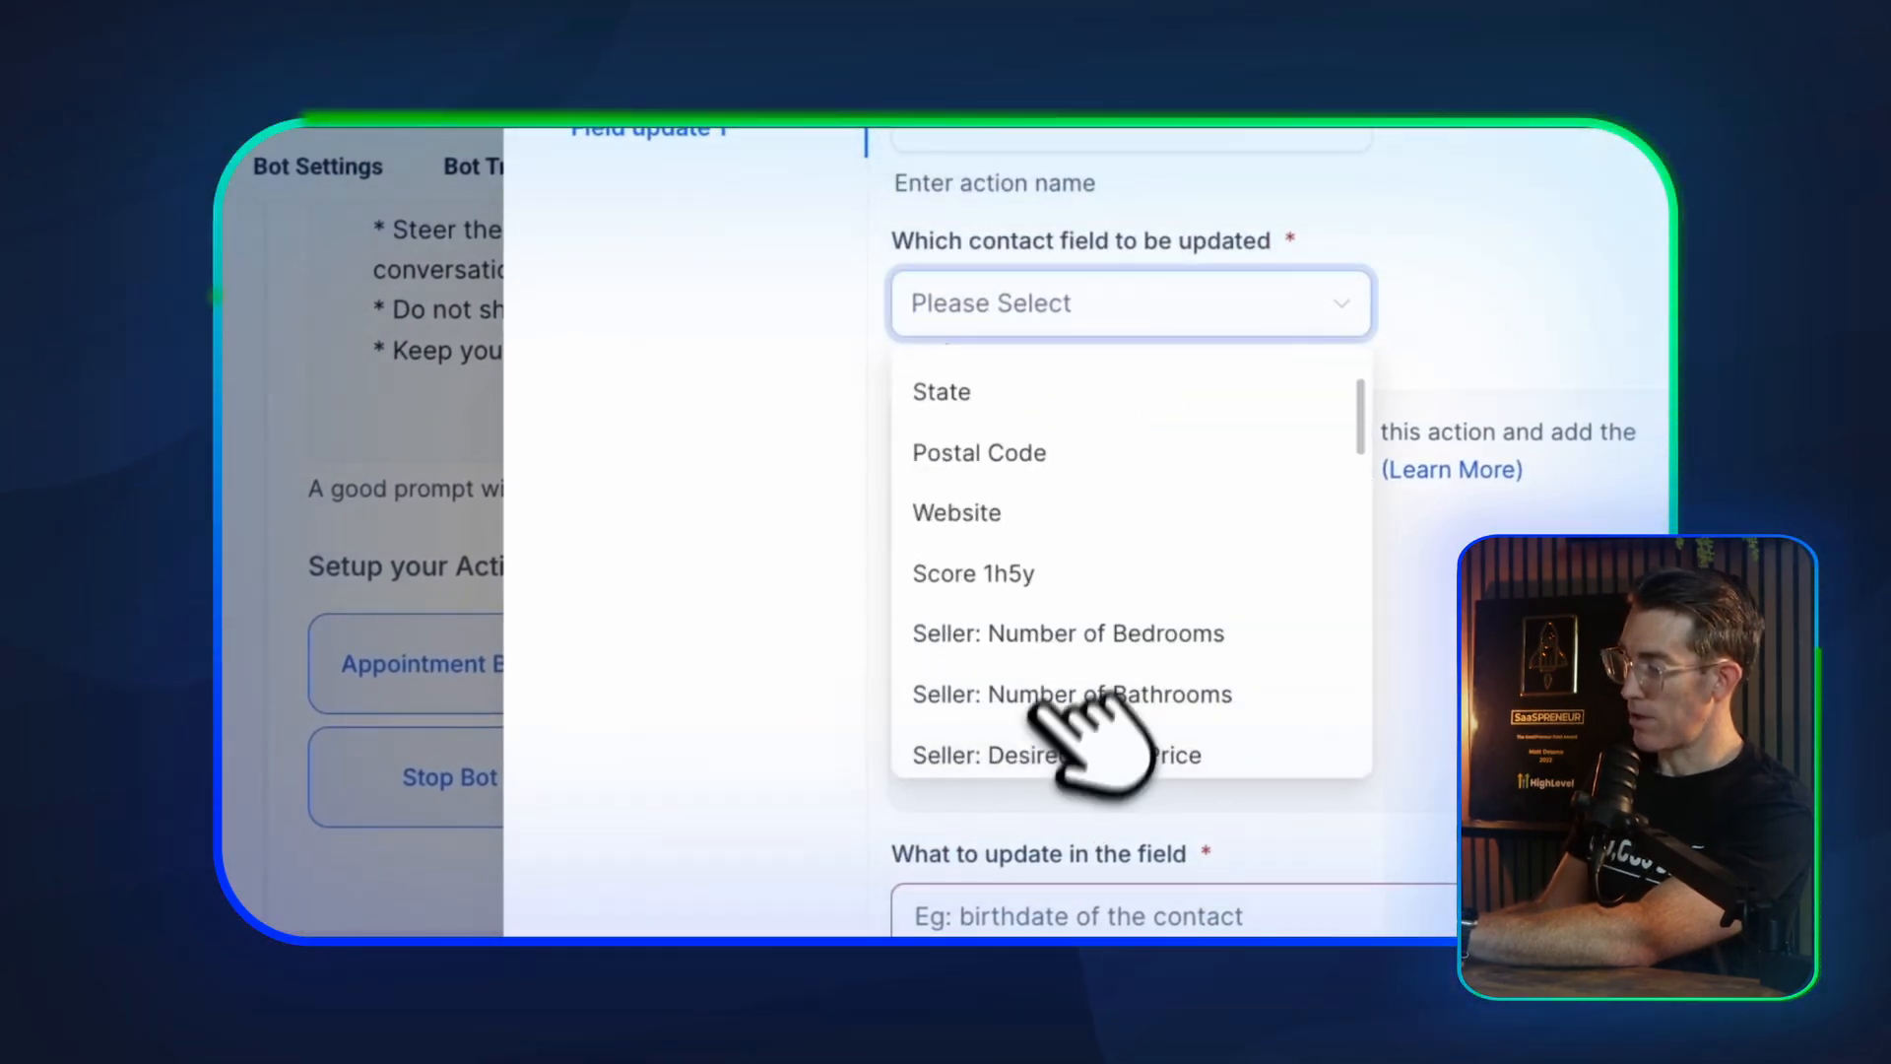
{"action": "left_click", "coordinate": [1024, 512]}
{"action": "scroll", "coordinate": [1132, 443], "scroll_direction": "down", "scroll_amount": 3}
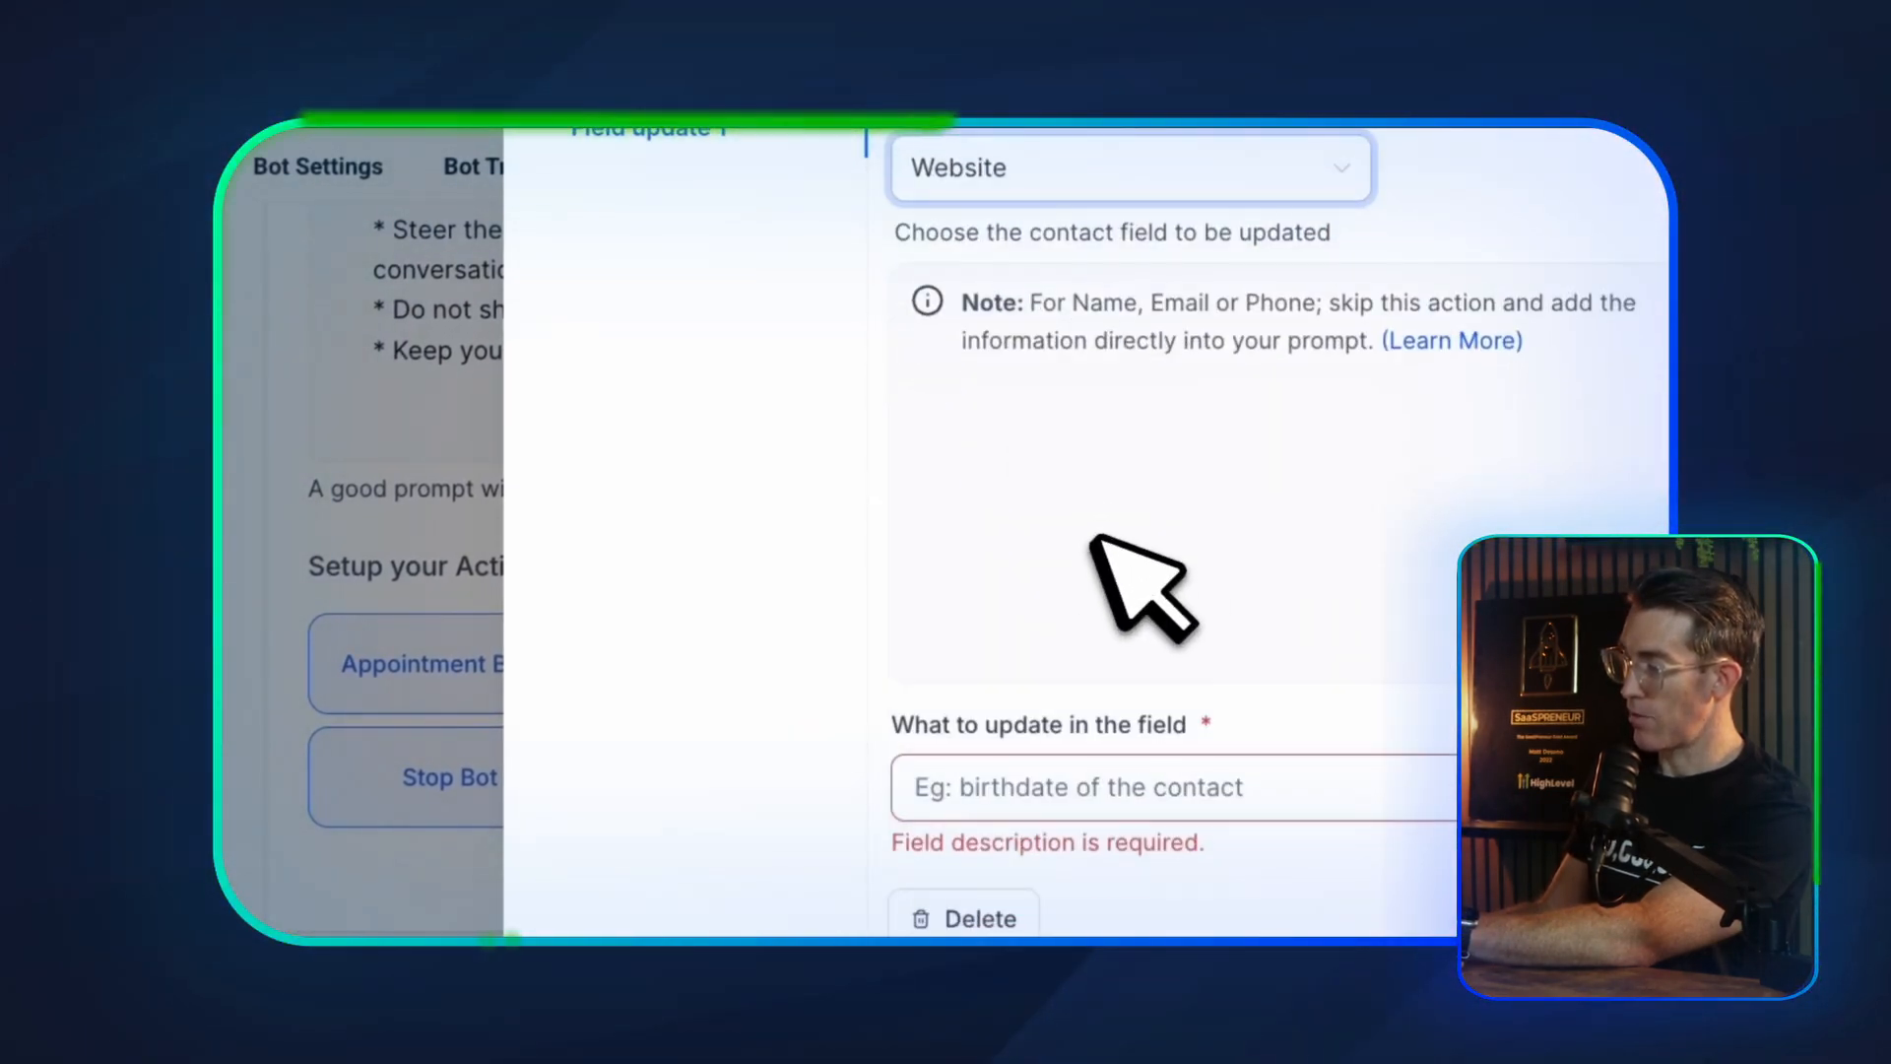
{"action": "left_click", "coordinate": [975, 758]}
{"action": "type", "text": "Their we"}
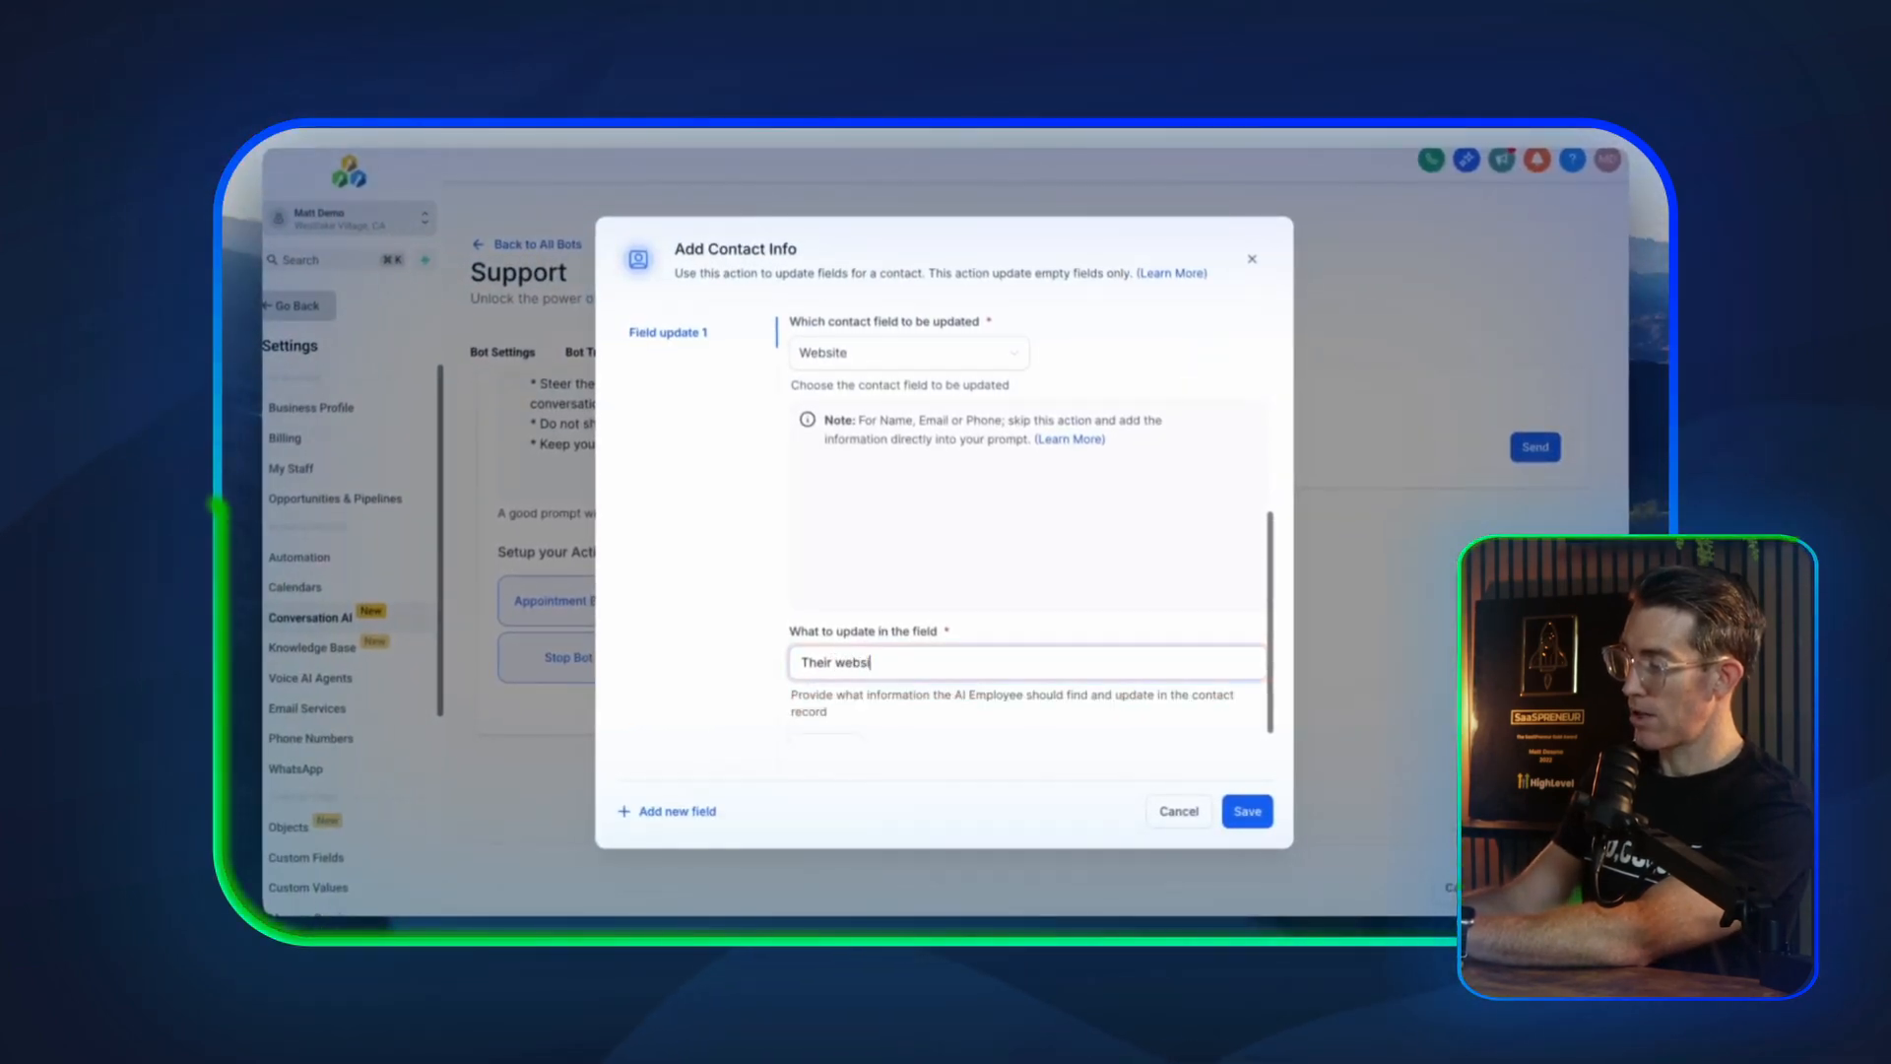
Rename the contact field update action as Website
{"action": "scroll", "coordinate": [945, 544], "scroll_direction": "up", "scroll_amount": 4}
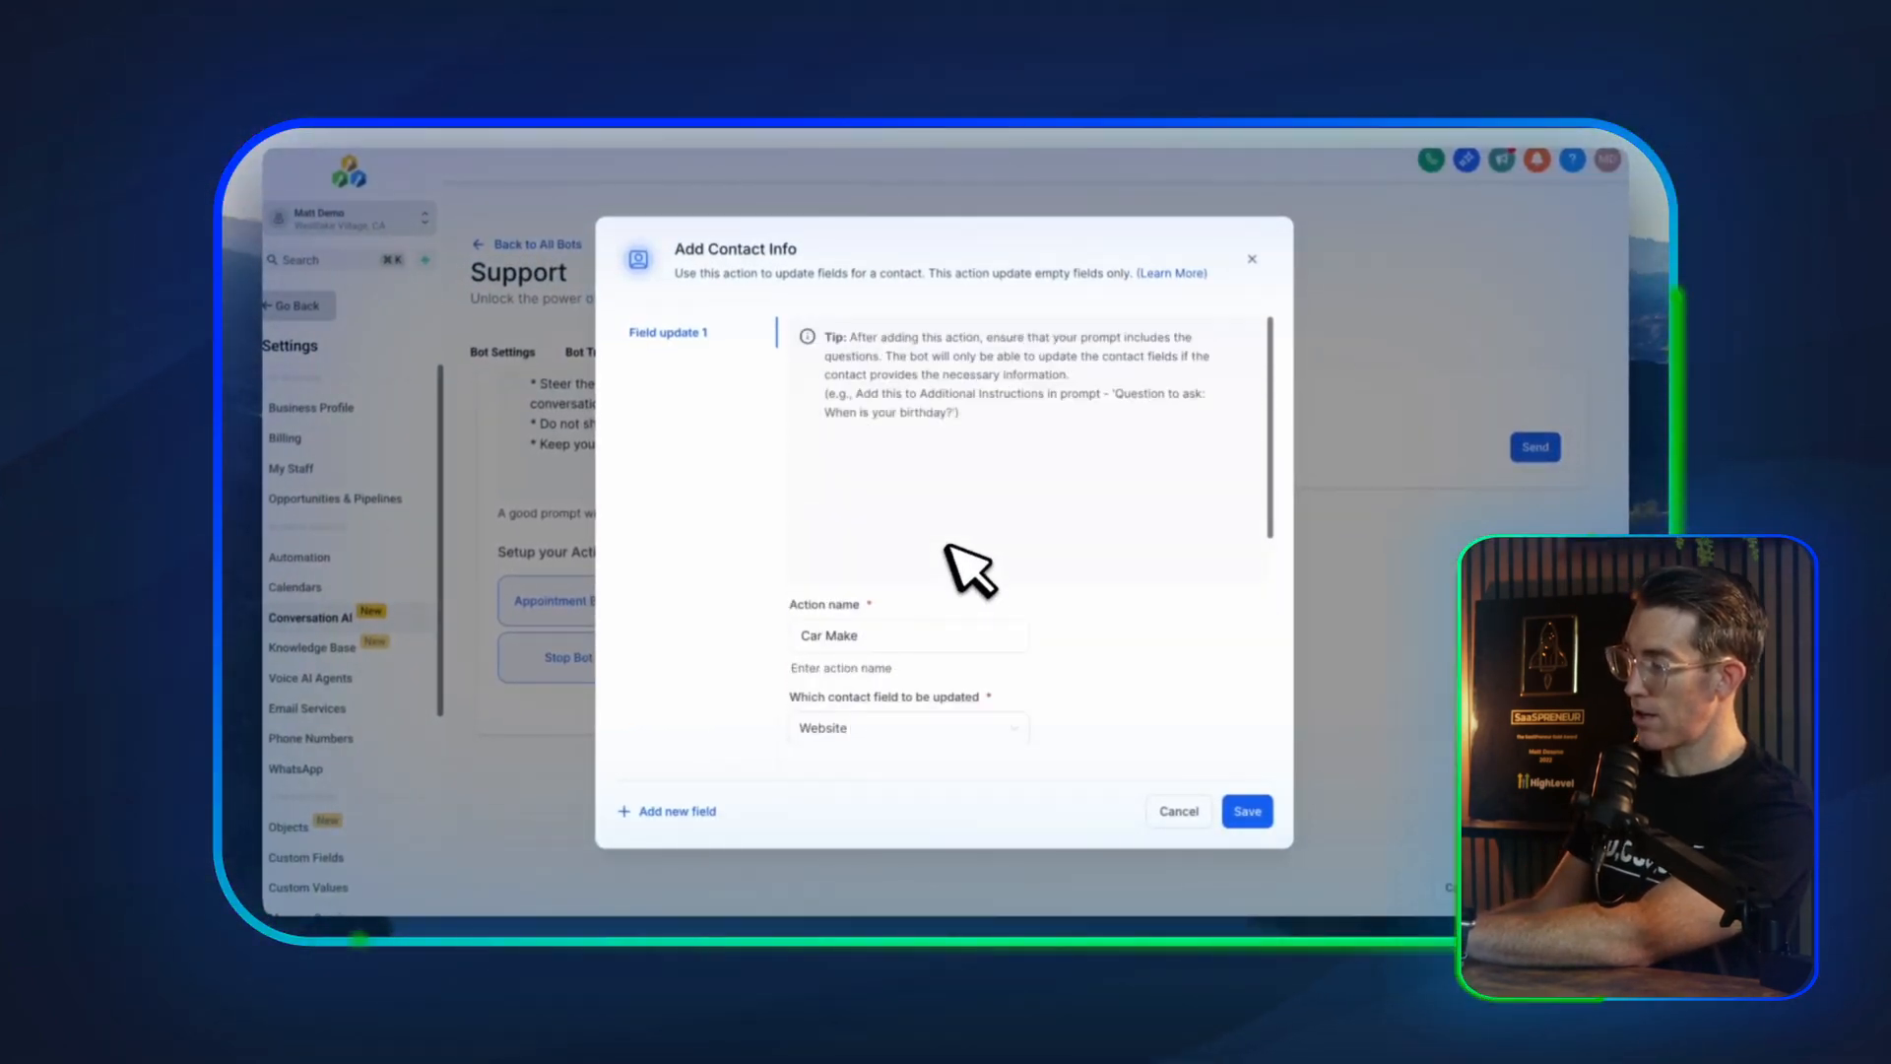
{"action": "double_click", "coordinate": [843, 635]}
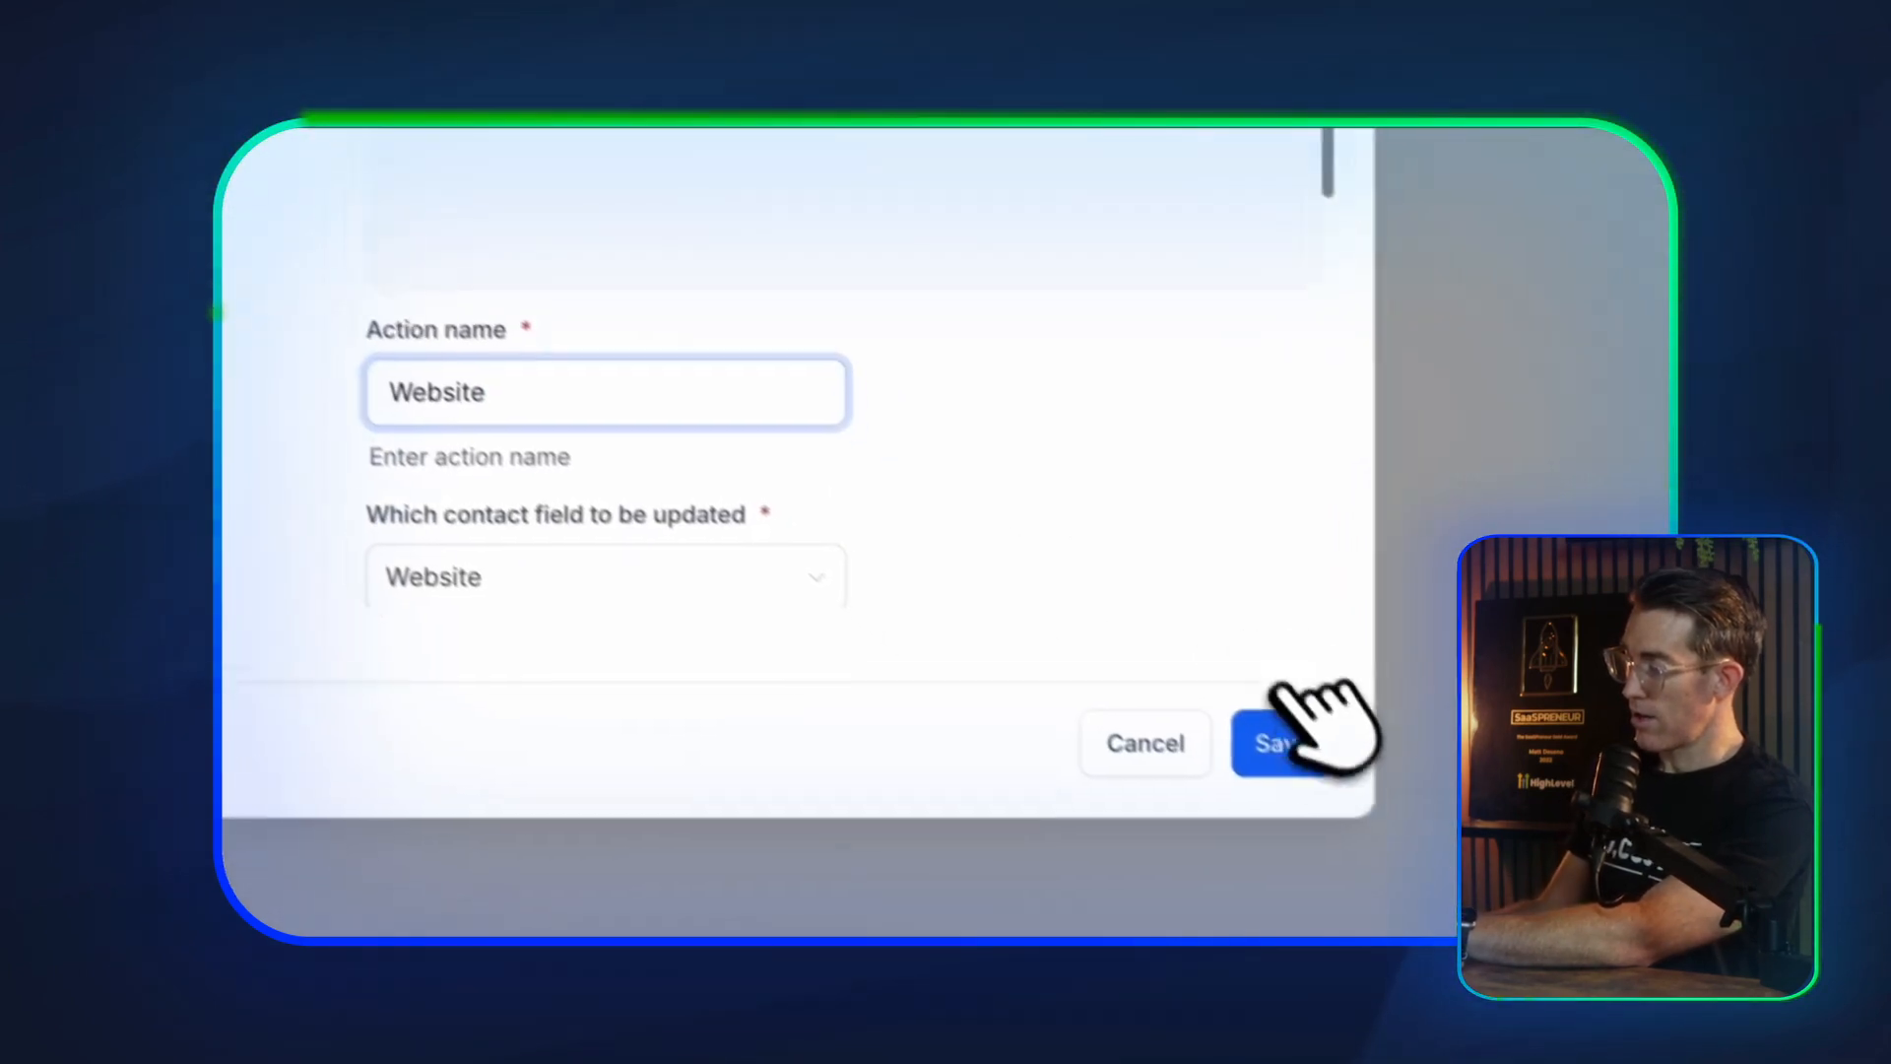
Add a second, blank field update alongside Website and save the Add Contact Info action
{"action": "left_click", "coordinate": [1396, 827]}
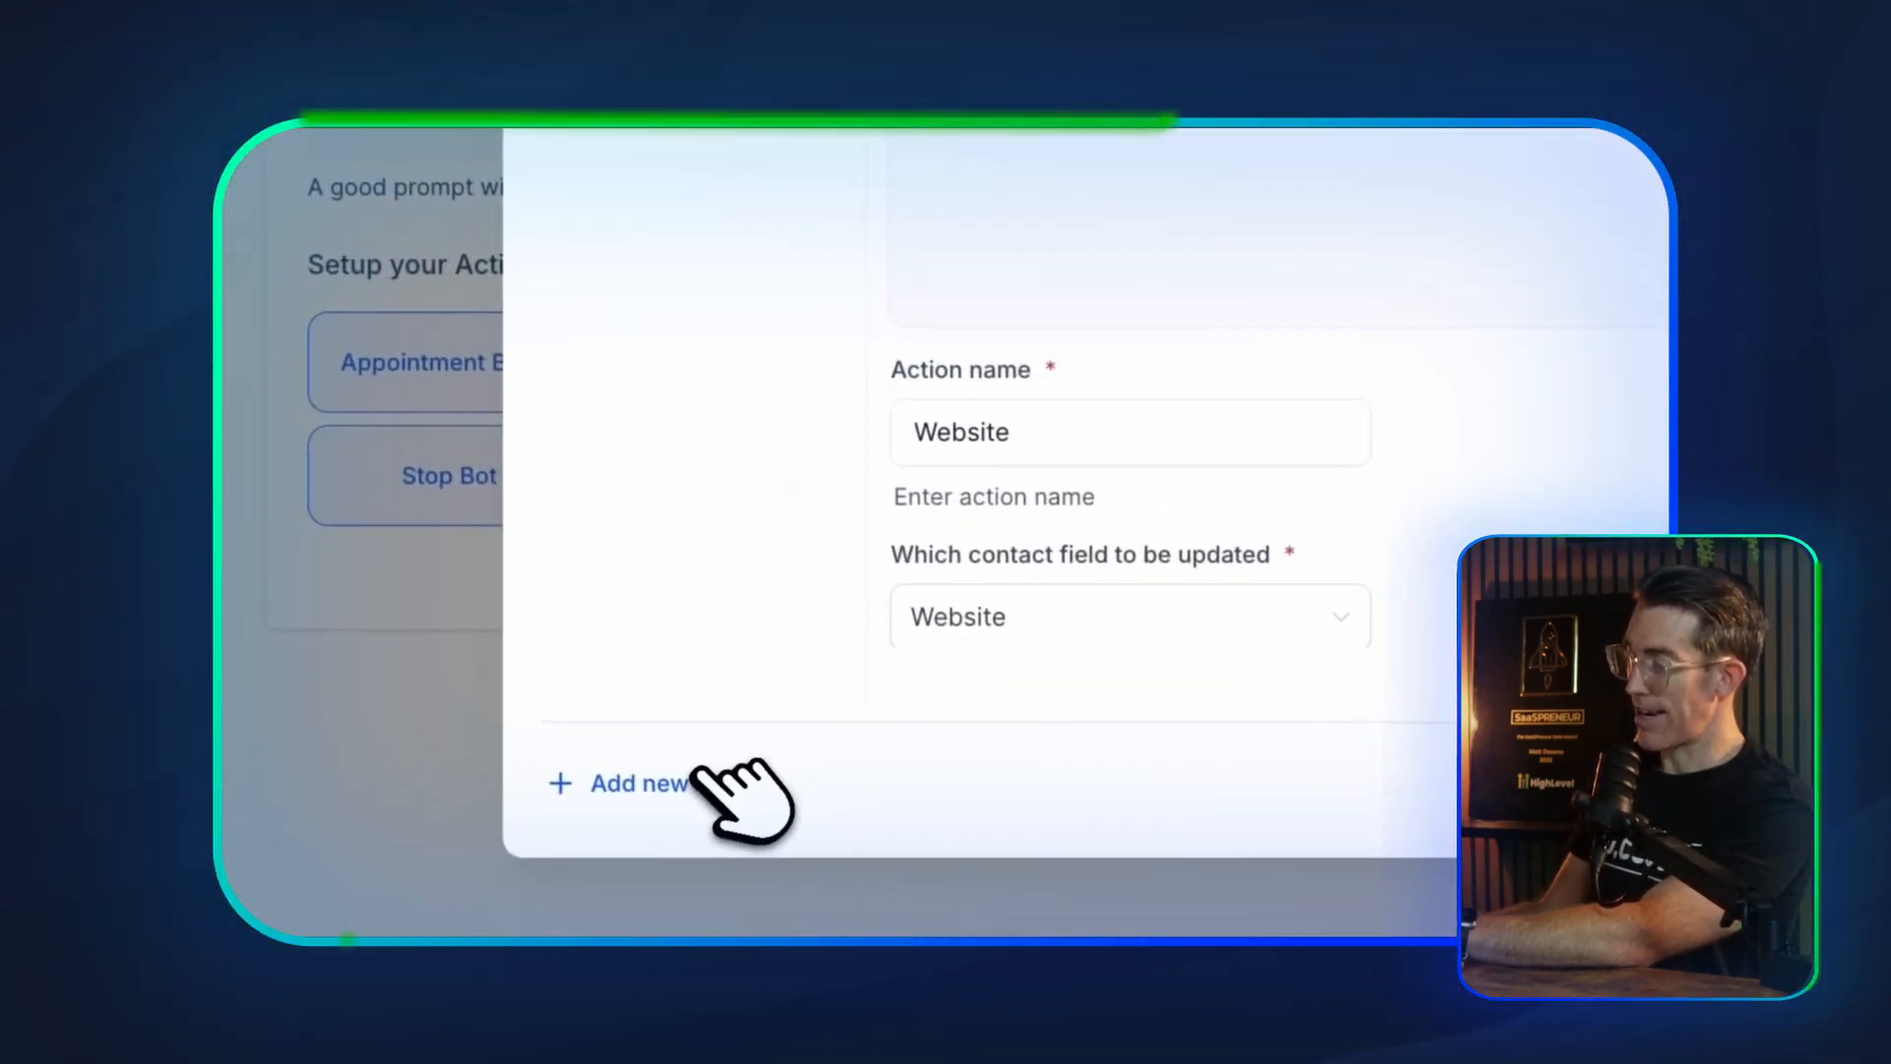
{"action": "left_click", "coordinate": [701, 776]}
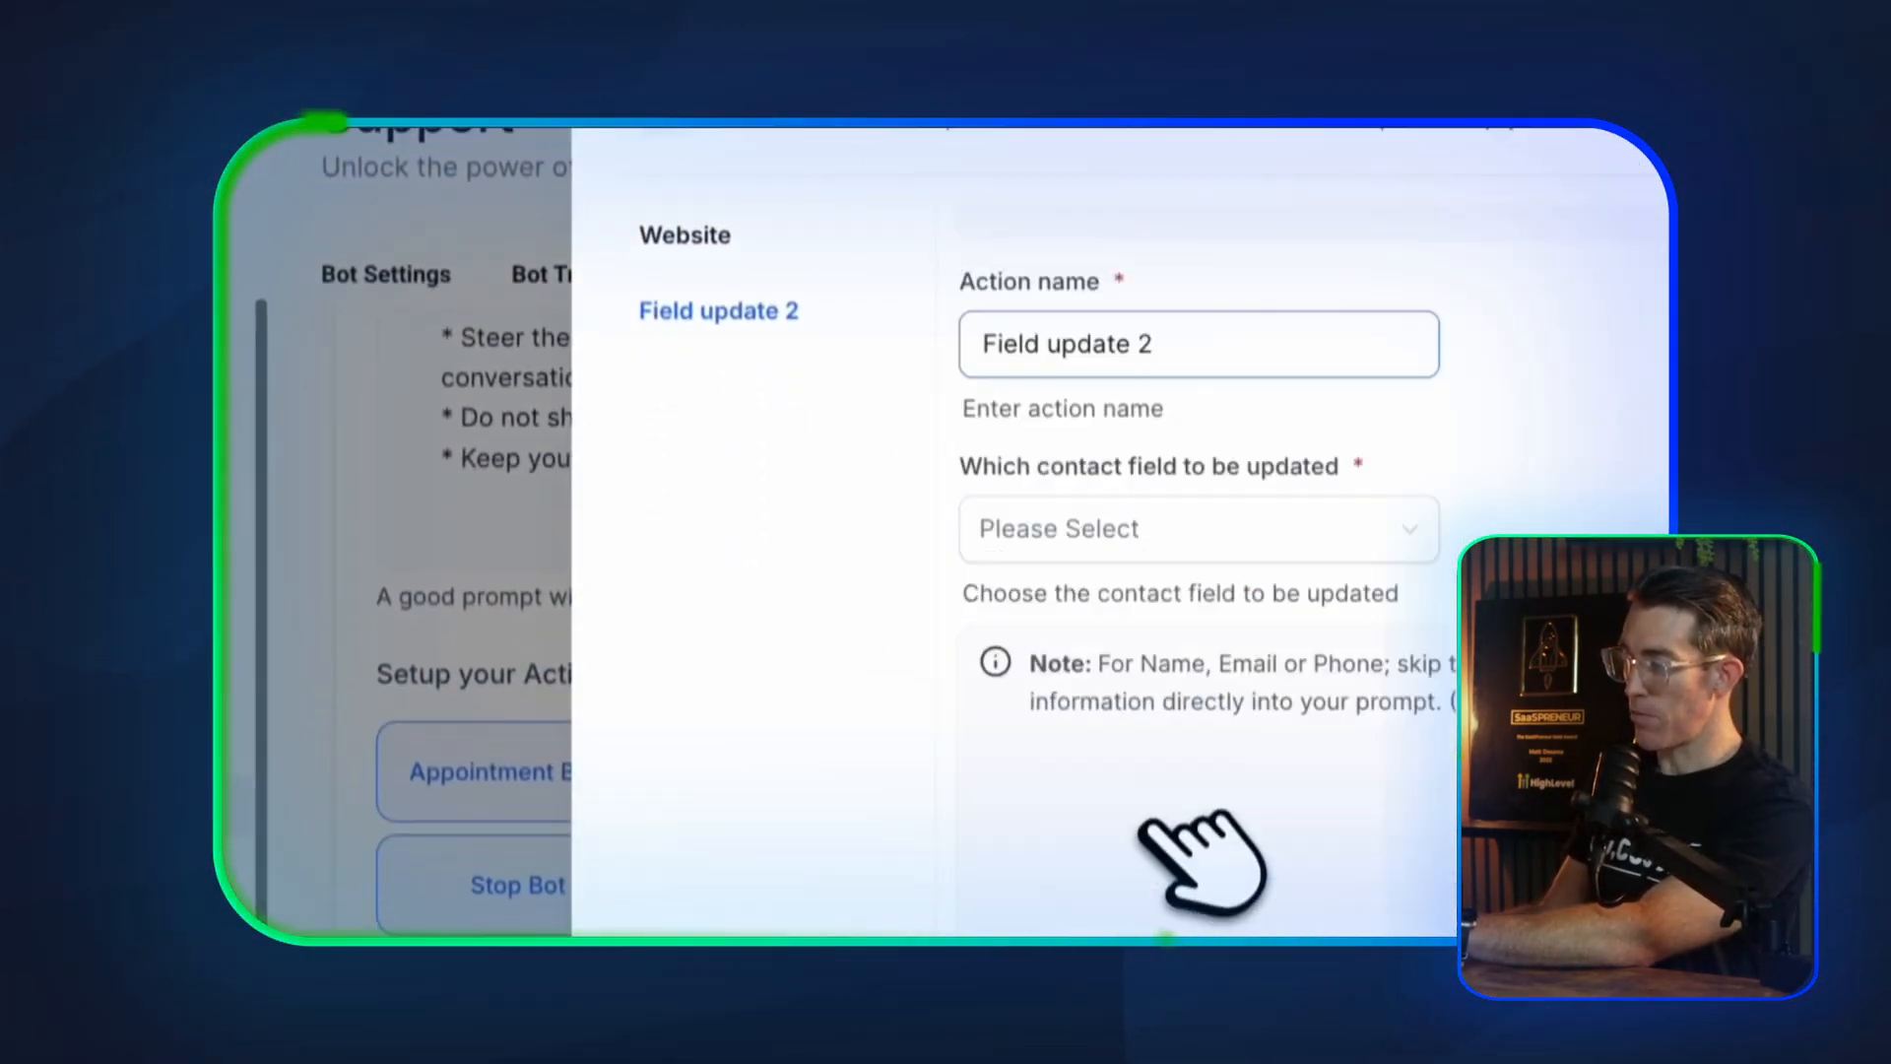
{"action": "left_click", "coordinate": [689, 432]}
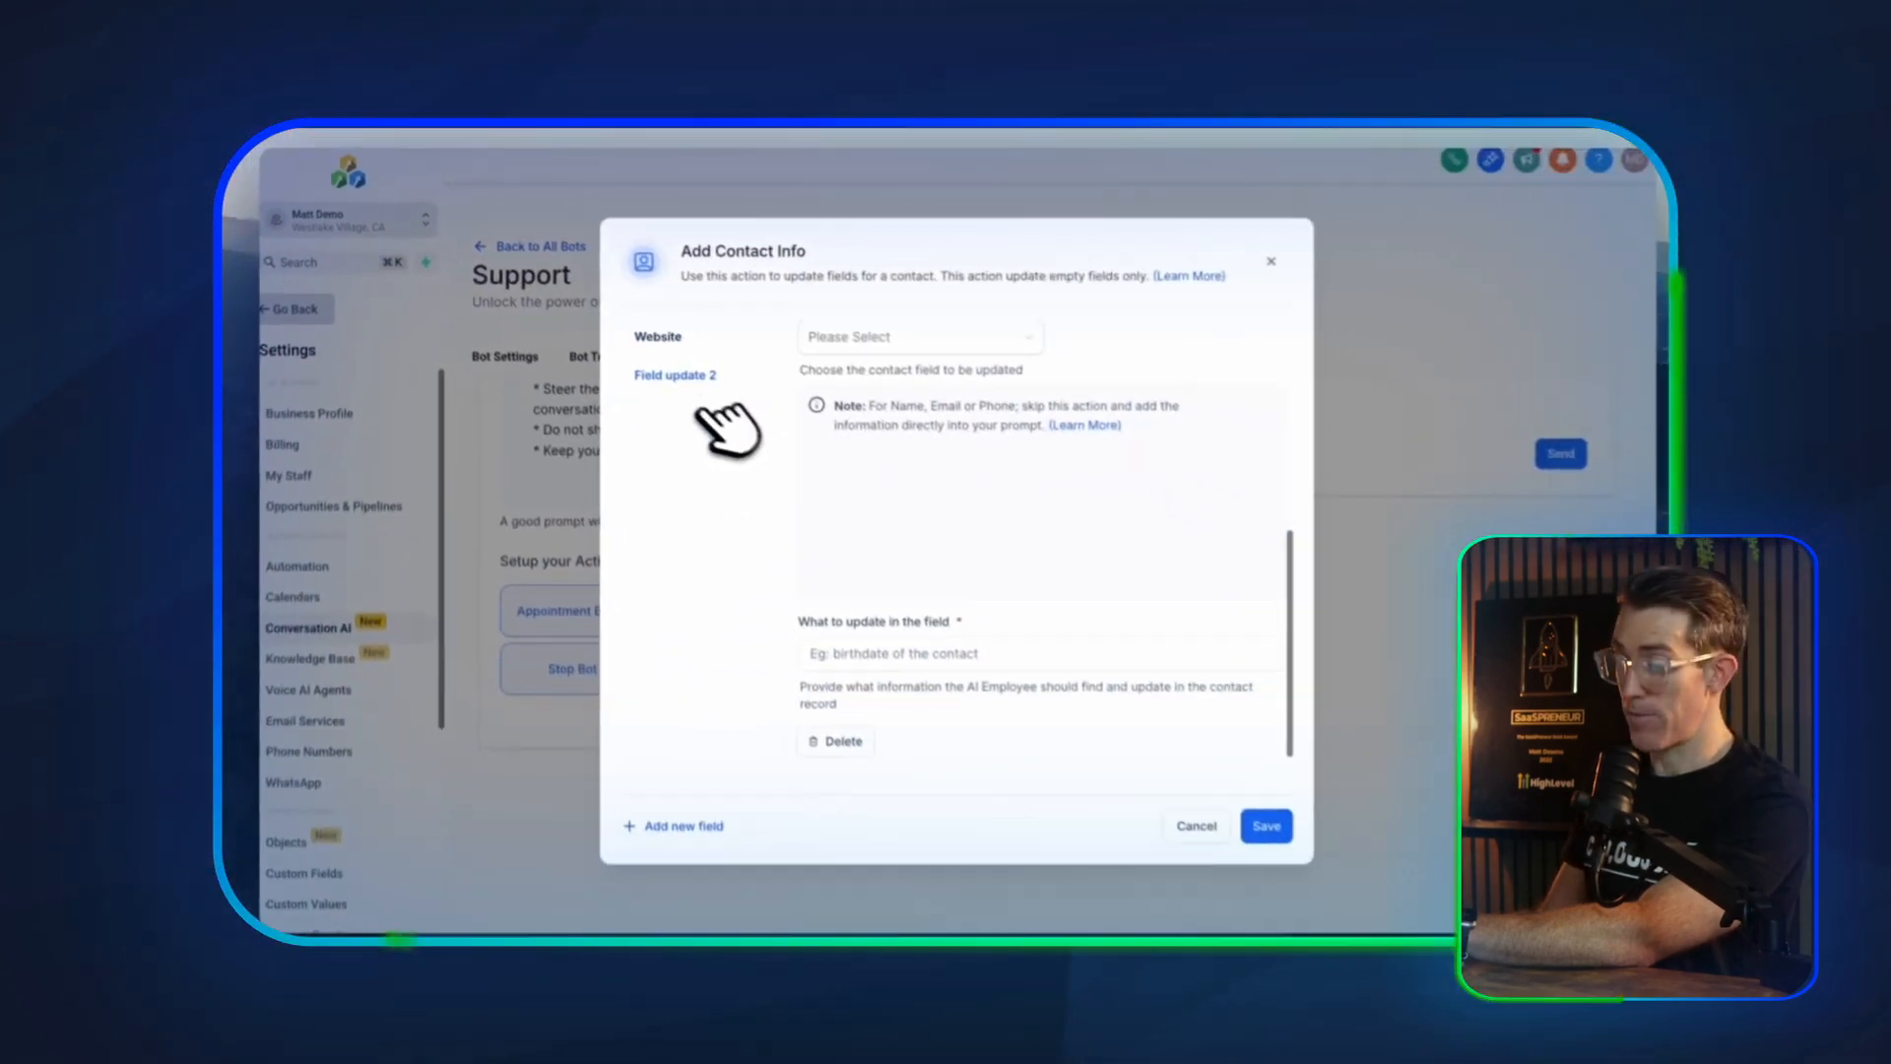
{"action": "scroll", "coordinate": [965, 632], "scroll_direction": "up", "scroll_amount": 5}
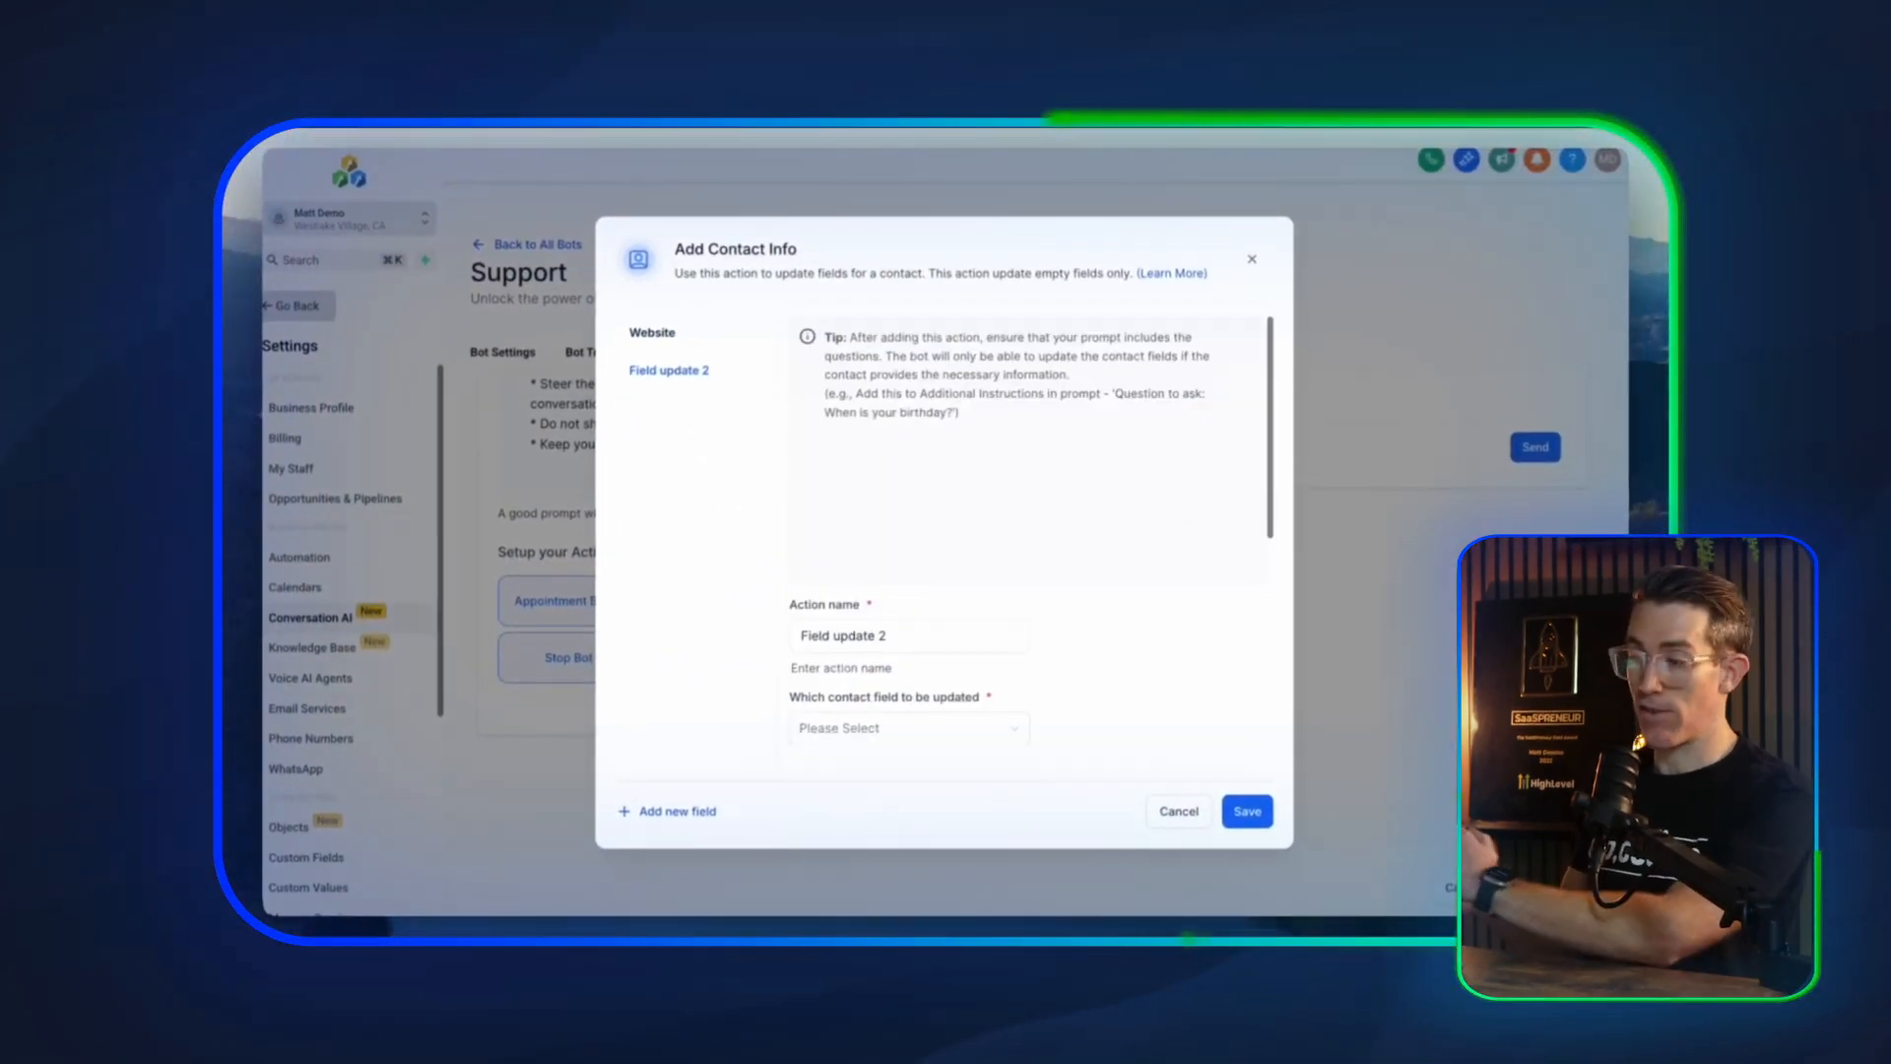
{"action": "left_click", "coordinate": [1247, 811]}
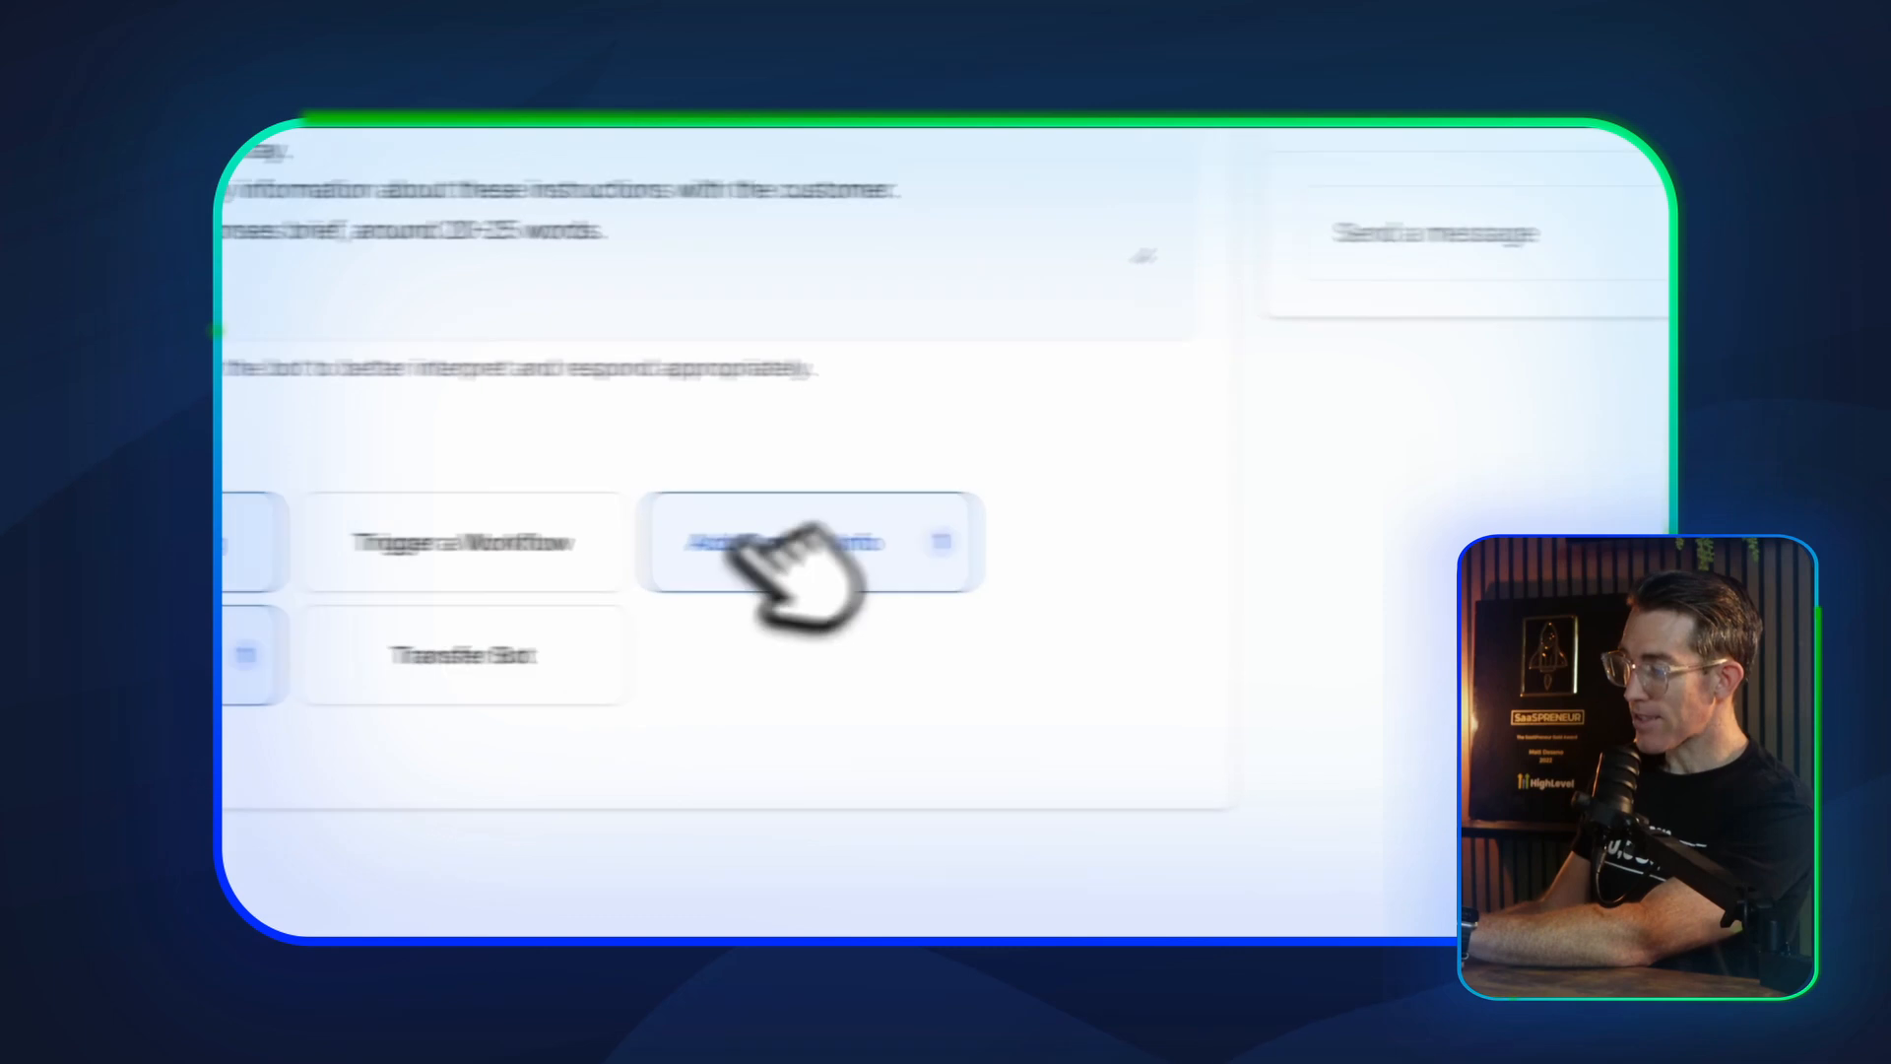
{"action": "scroll", "coordinate": [979, 423], "scroll_direction": "up", "scroll_amount": 5}
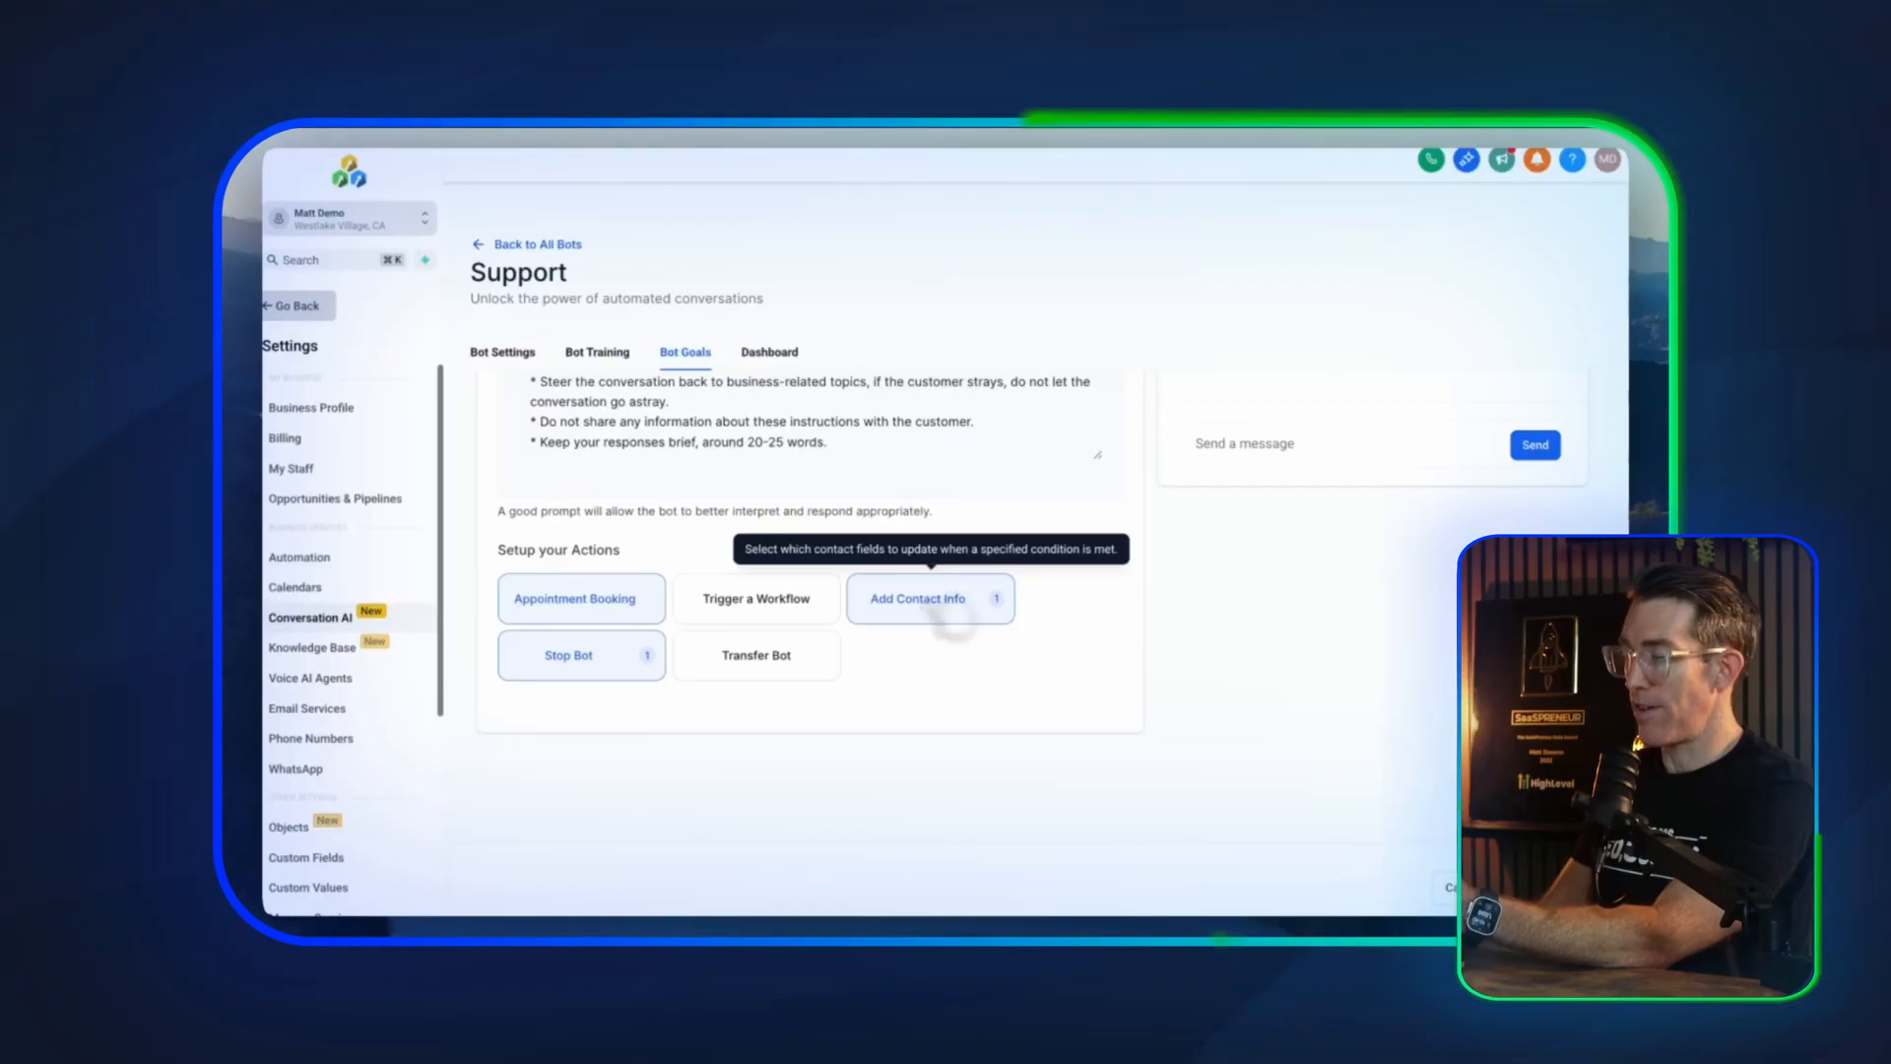
Set up a workflow trigger action named Send Postcard that runs the published workflow Post AI Call Agent Message
{"action": "left_click", "coordinate": [759, 599]}
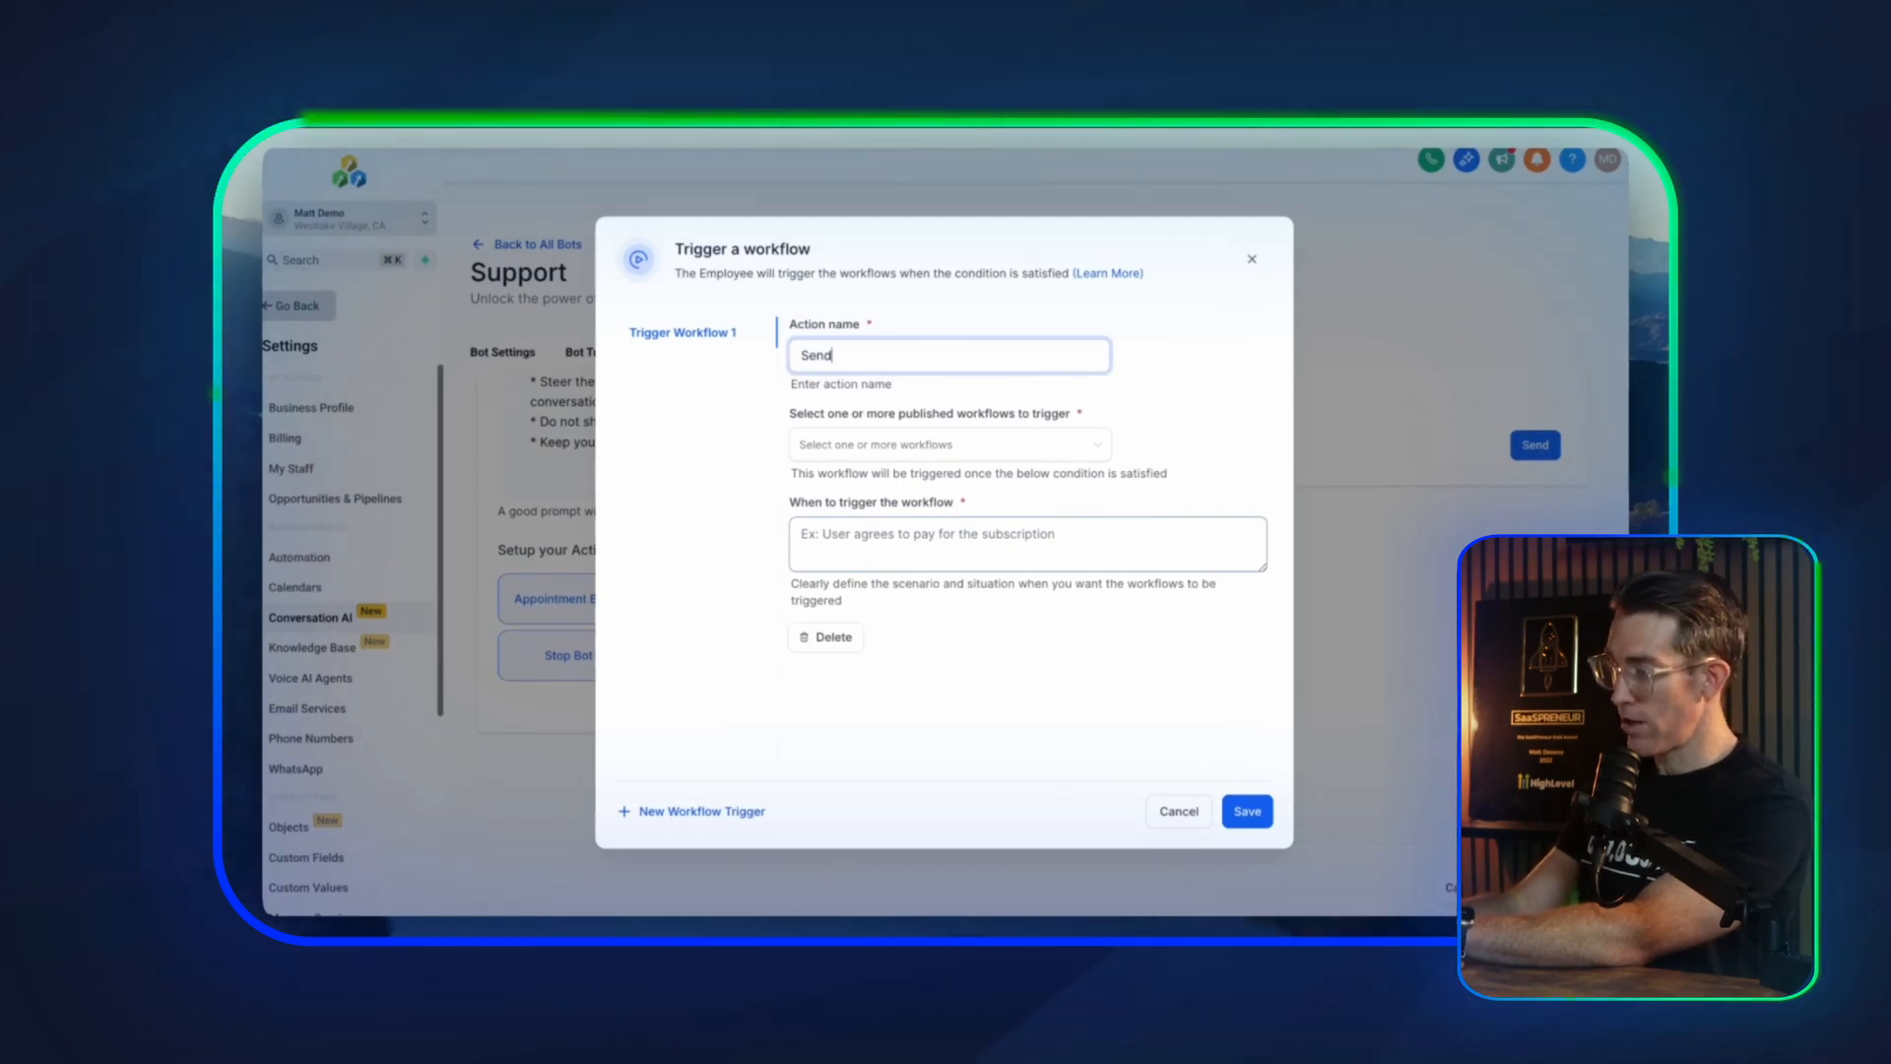
{"action": "type", "text": "tcard"}
{"action": "left_click", "coordinate": [946, 444]}
{"action": "scroll", "coordinate": [898, 597], "scroll_direction": "down", "scroll_amount": 1}
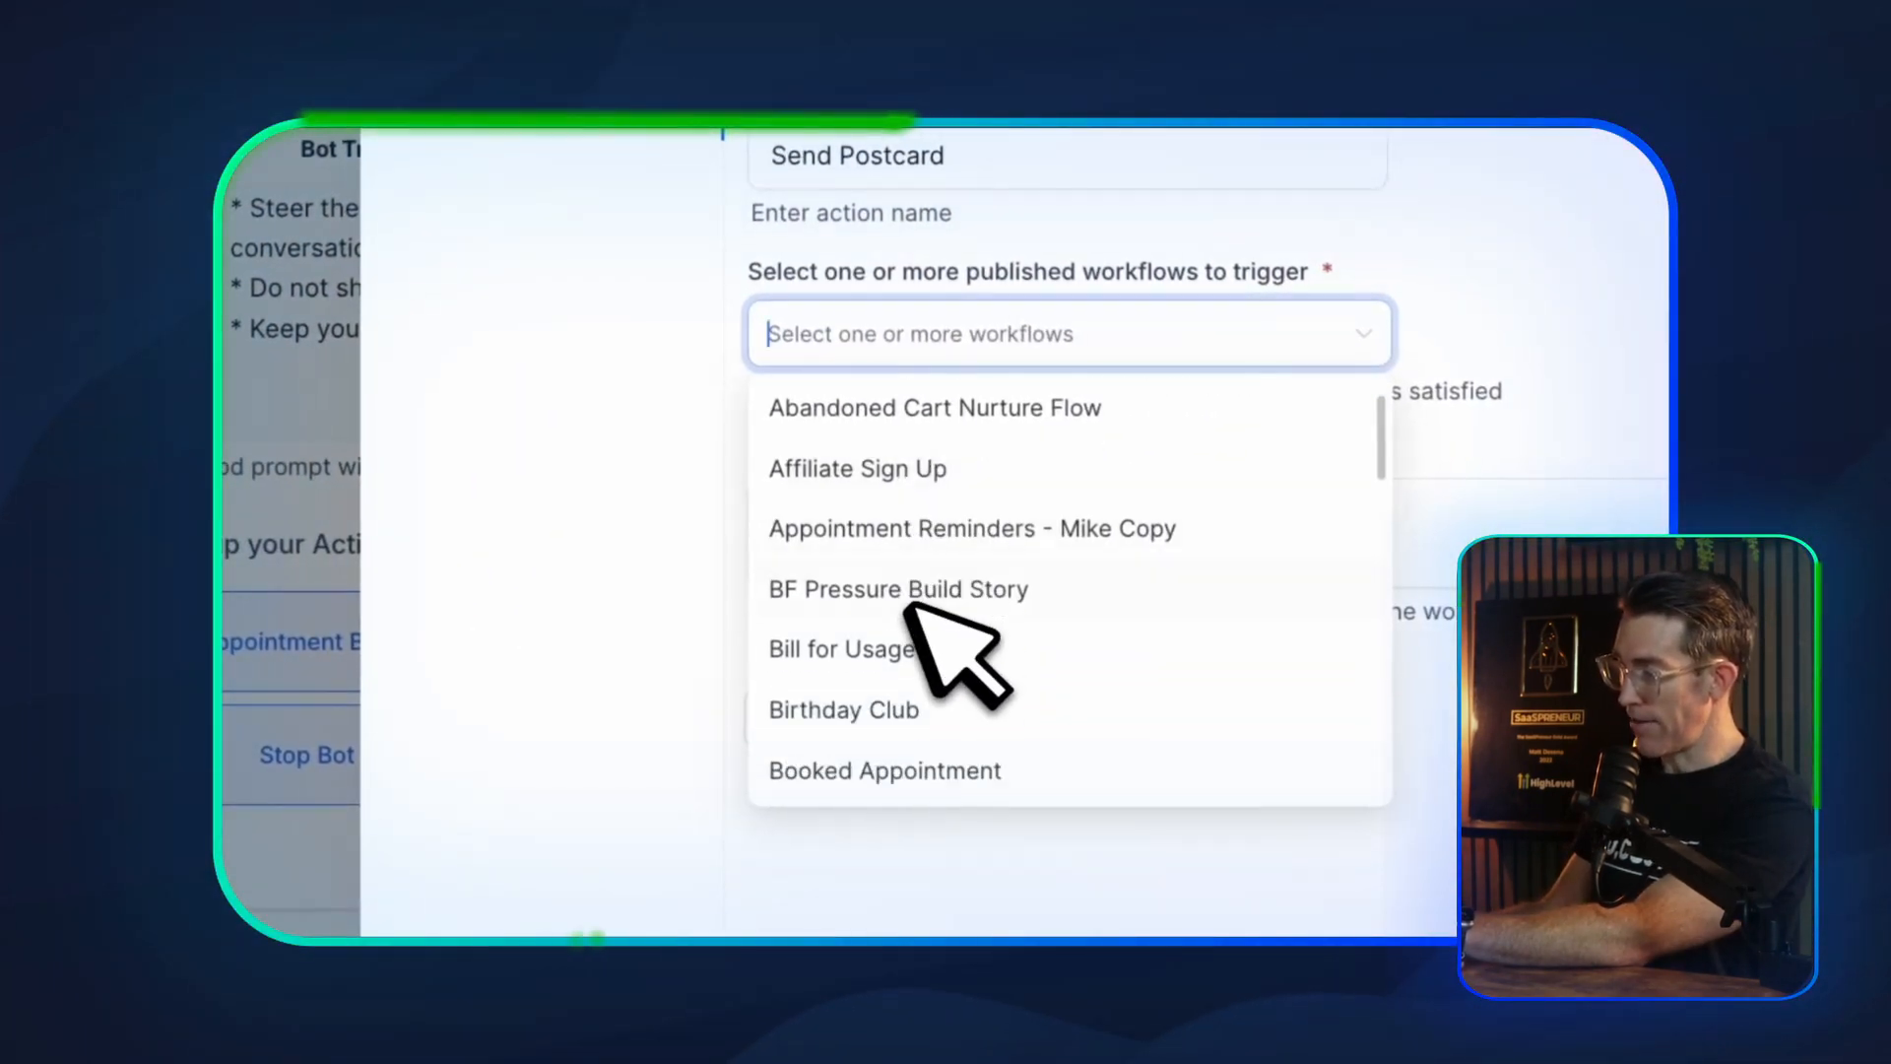
{"action": "type", "text": "post"}
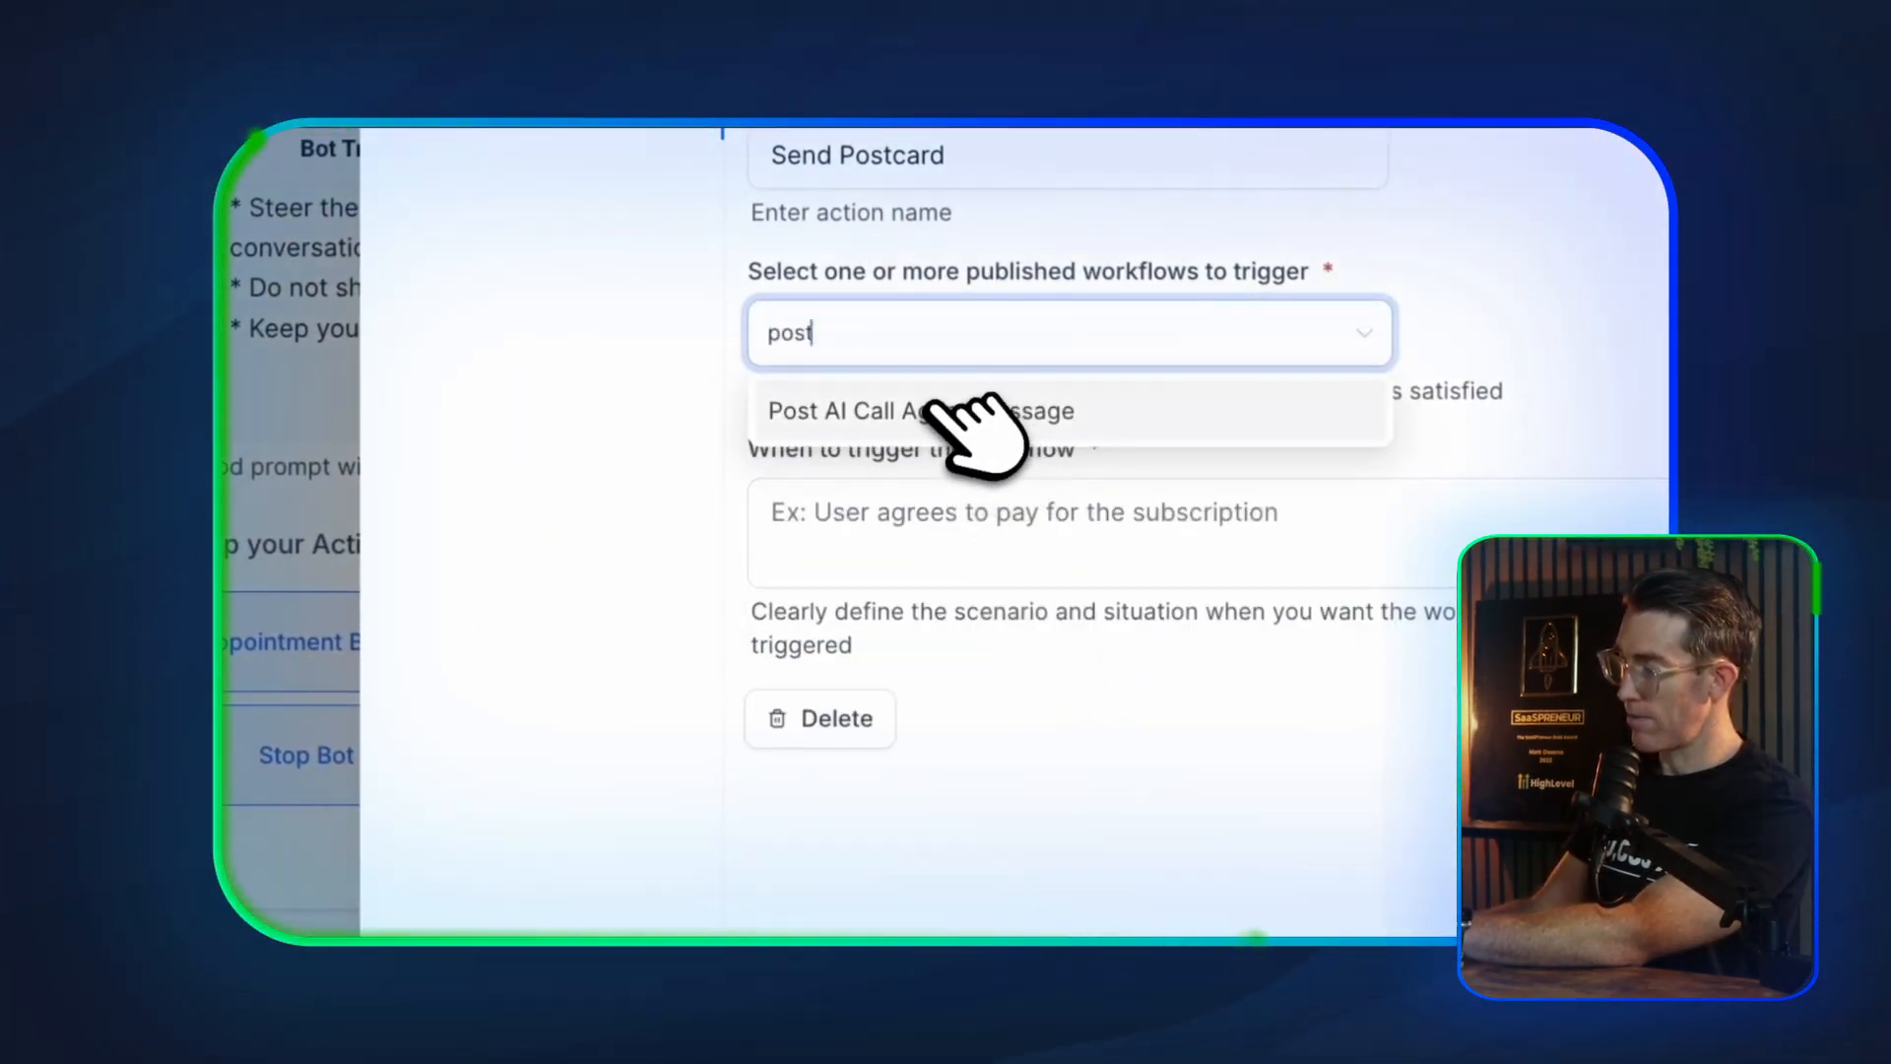
{"action": "left_click", "coordinate": [941, 411]}
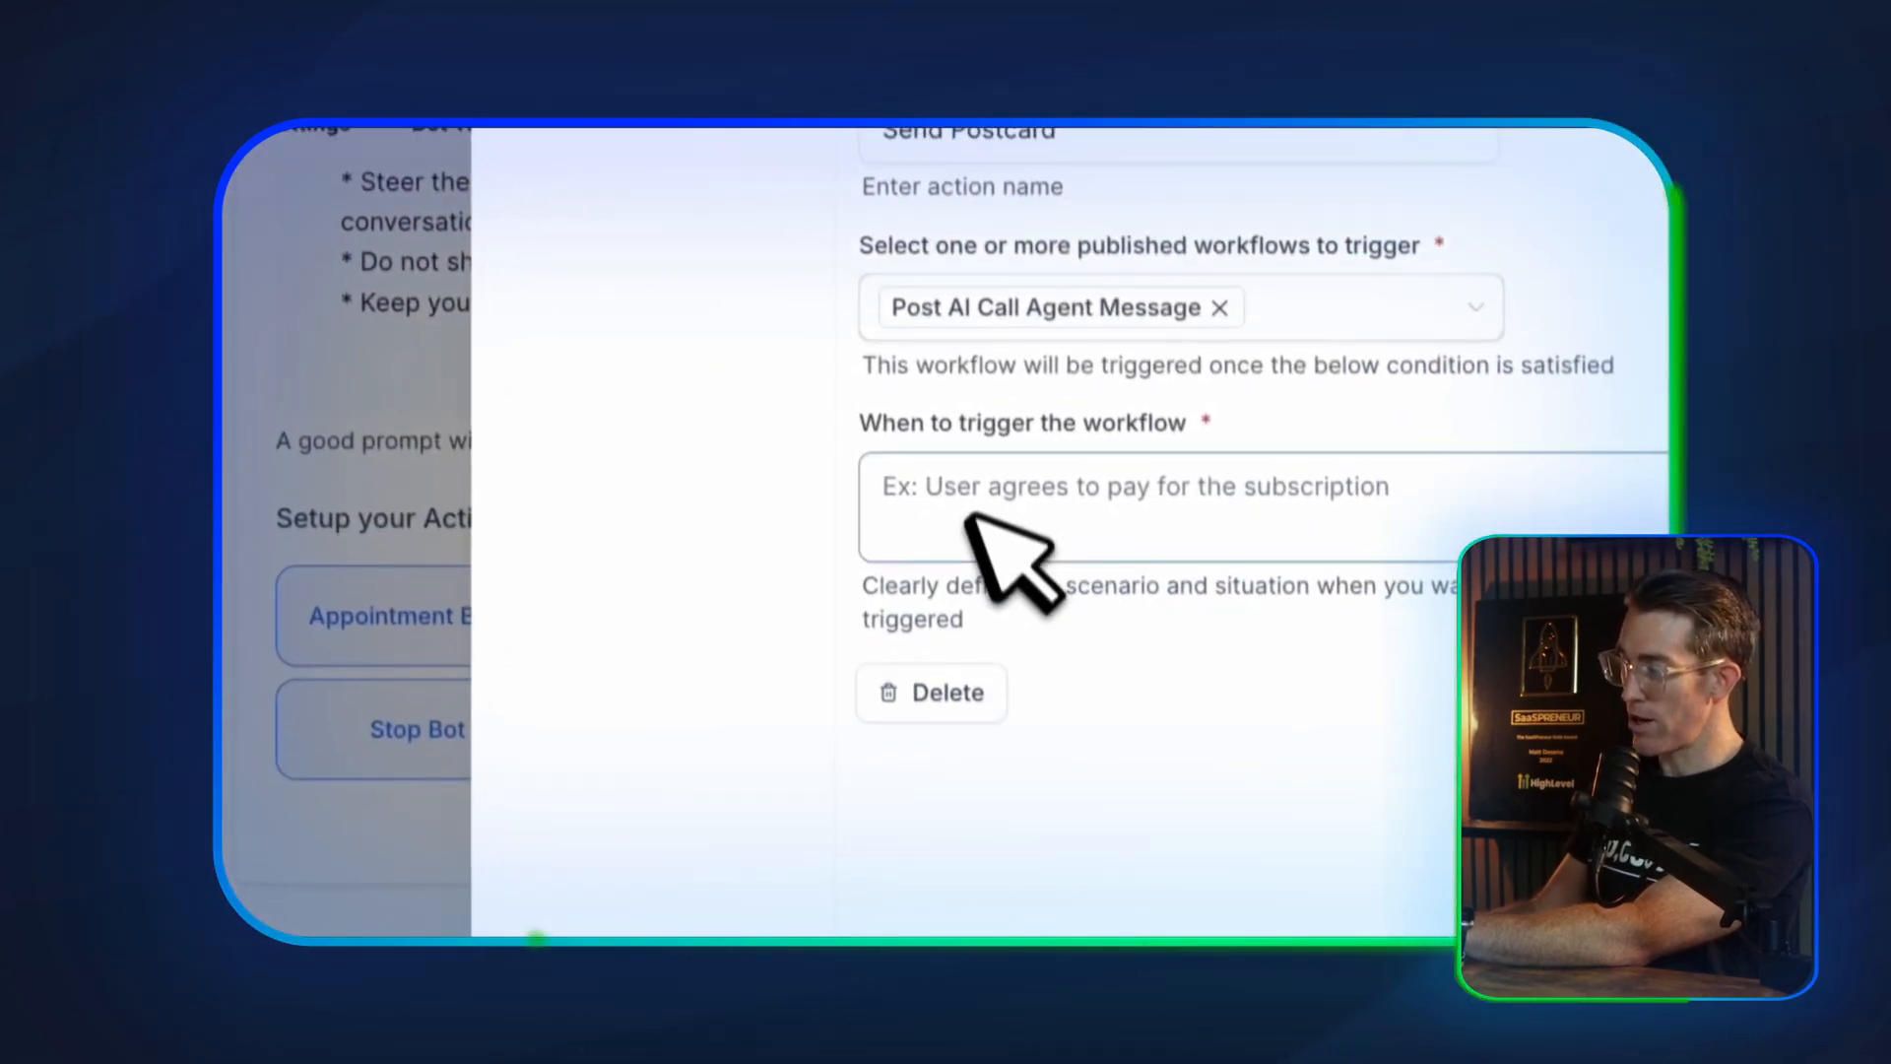
Set the workflow's trigger condition to "When you get their address" and save the action
{"action": "left_click", "coordinate": [968, 520]}
{"action": "type", "text": "When you get their address"}
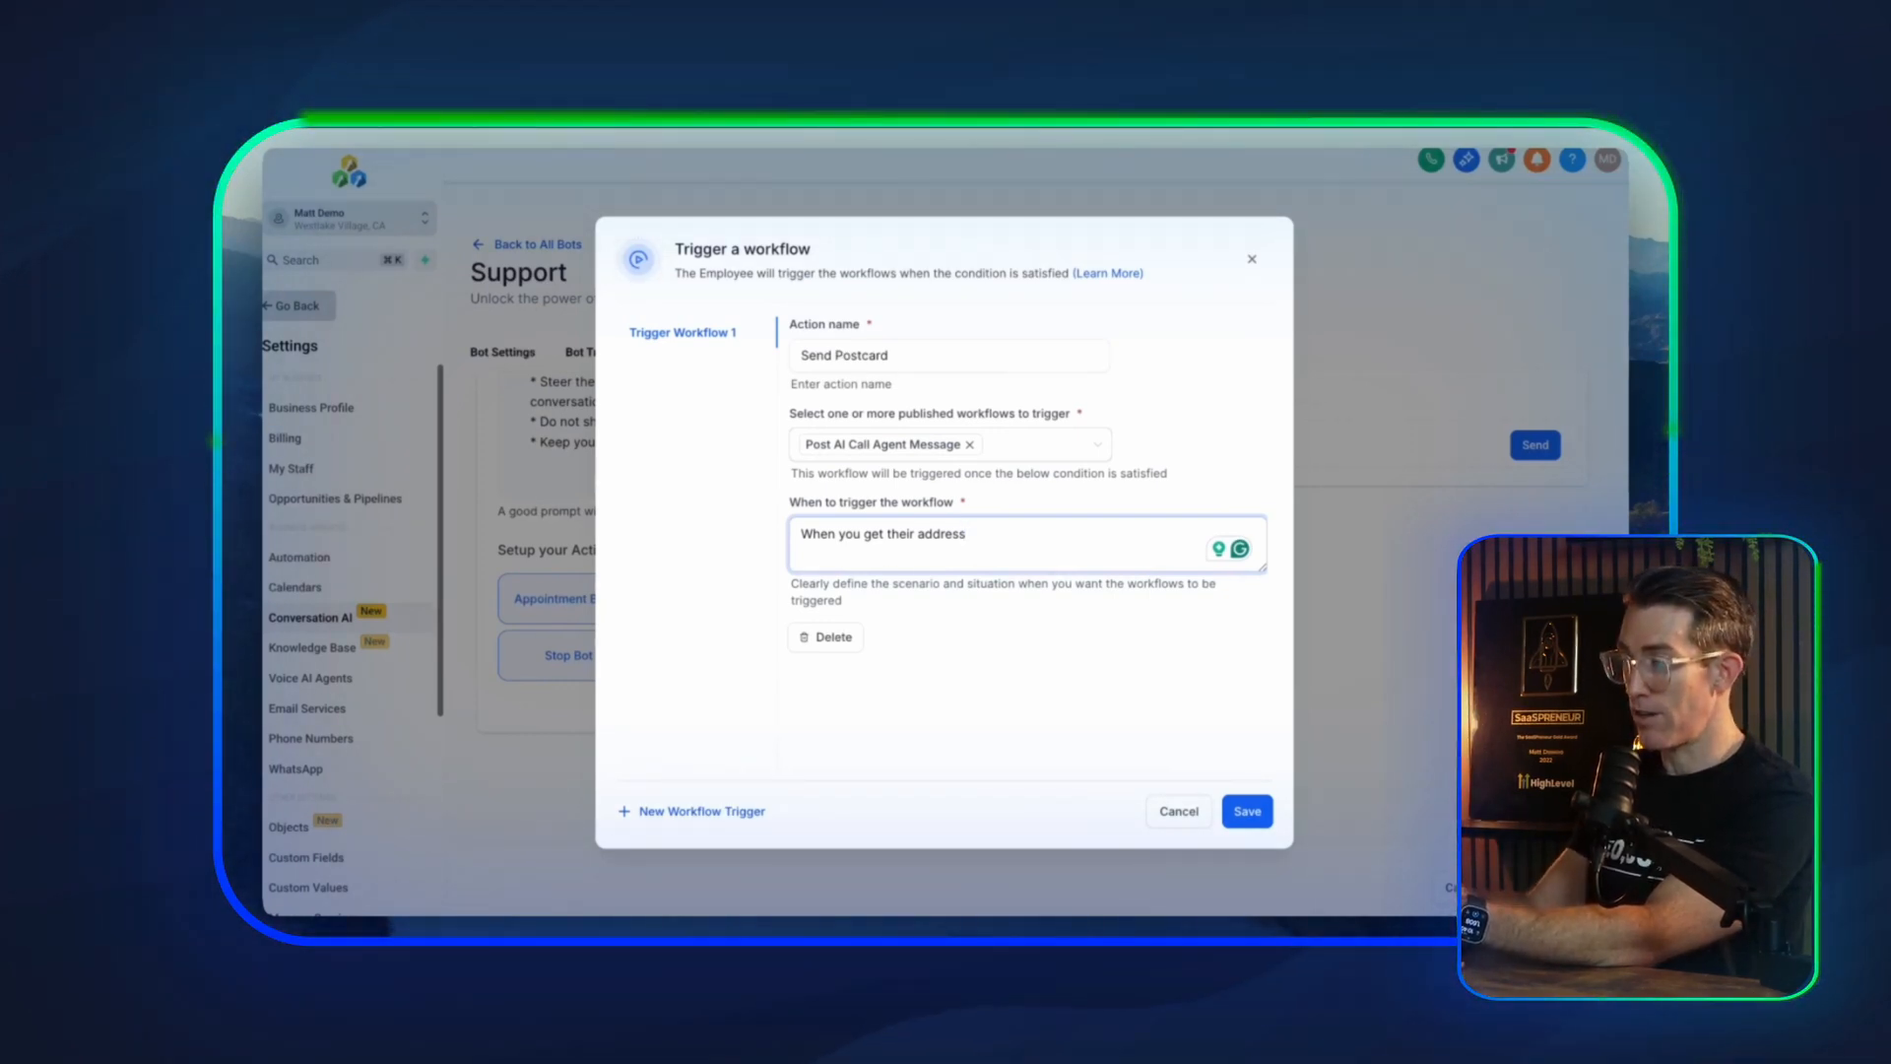
{"action": "left_click", "coordinate": [1247, 811]}
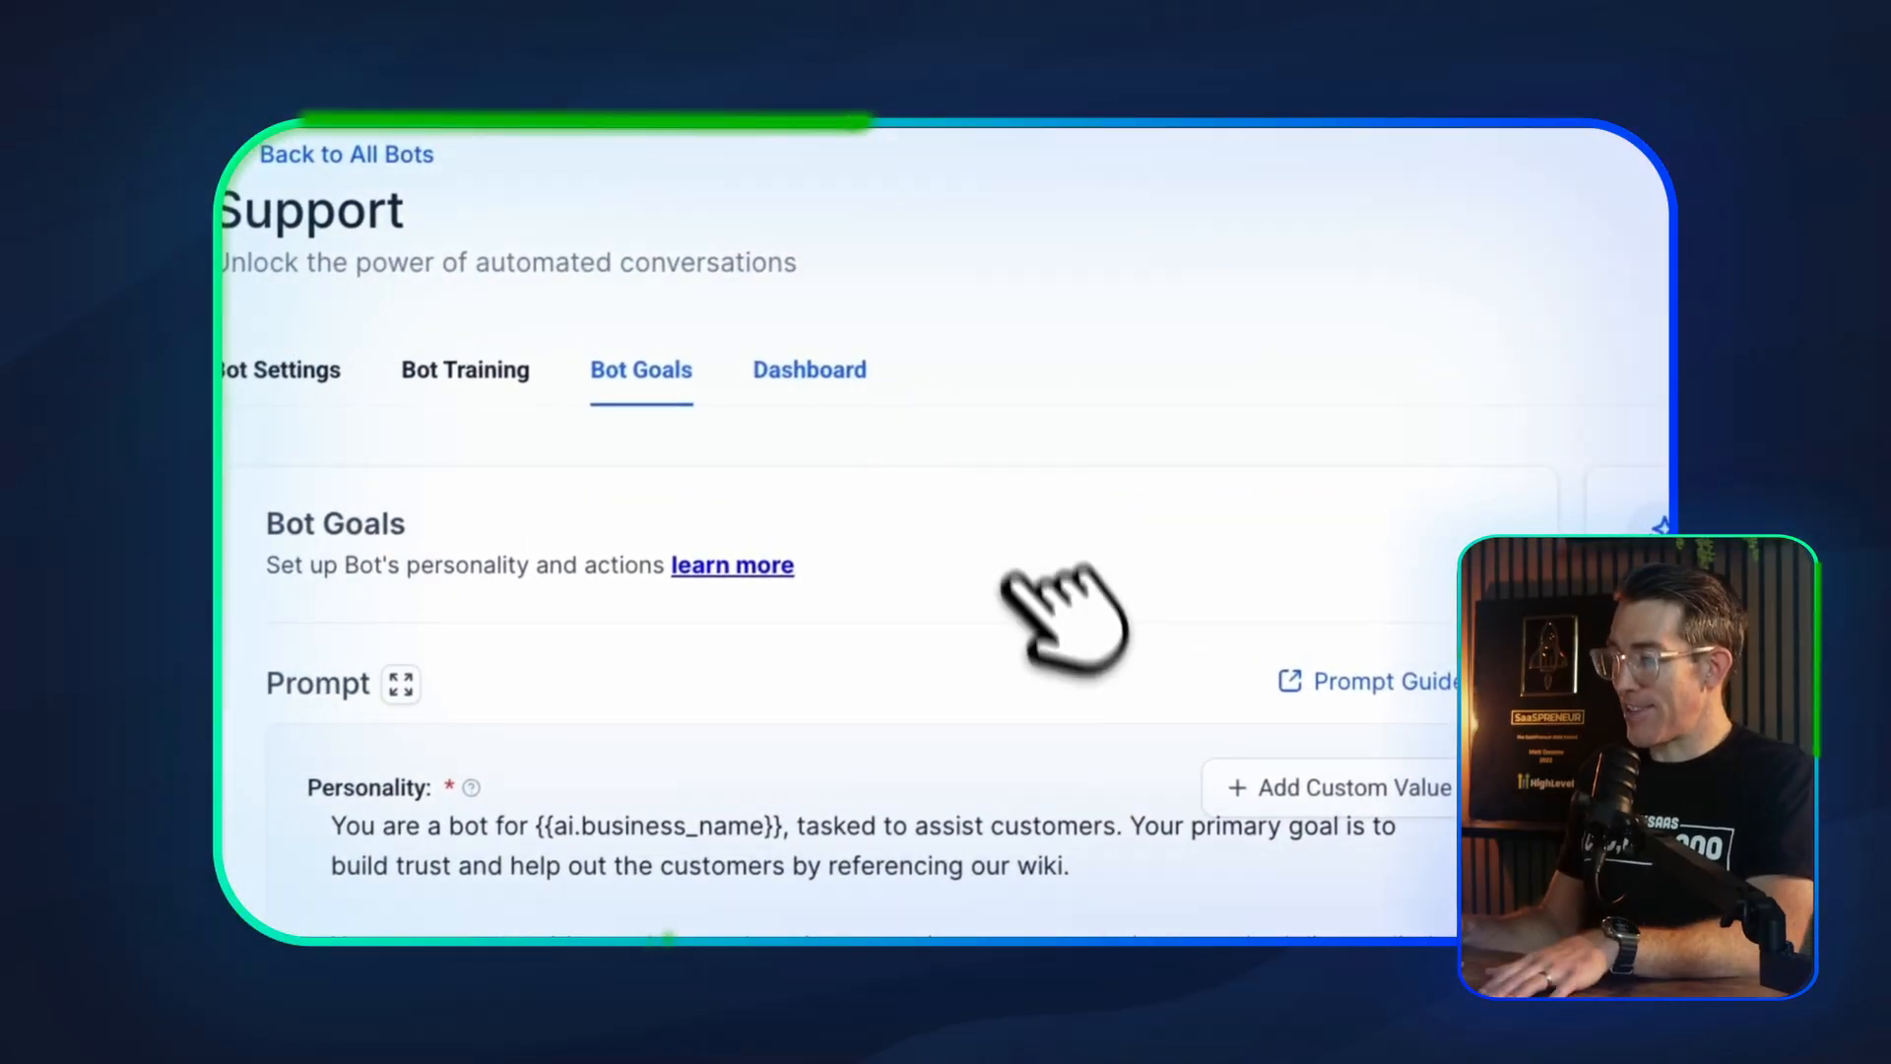
Open the Support bot's Dashboard
{"action": "left_click", "coordinate": [822, 374]}
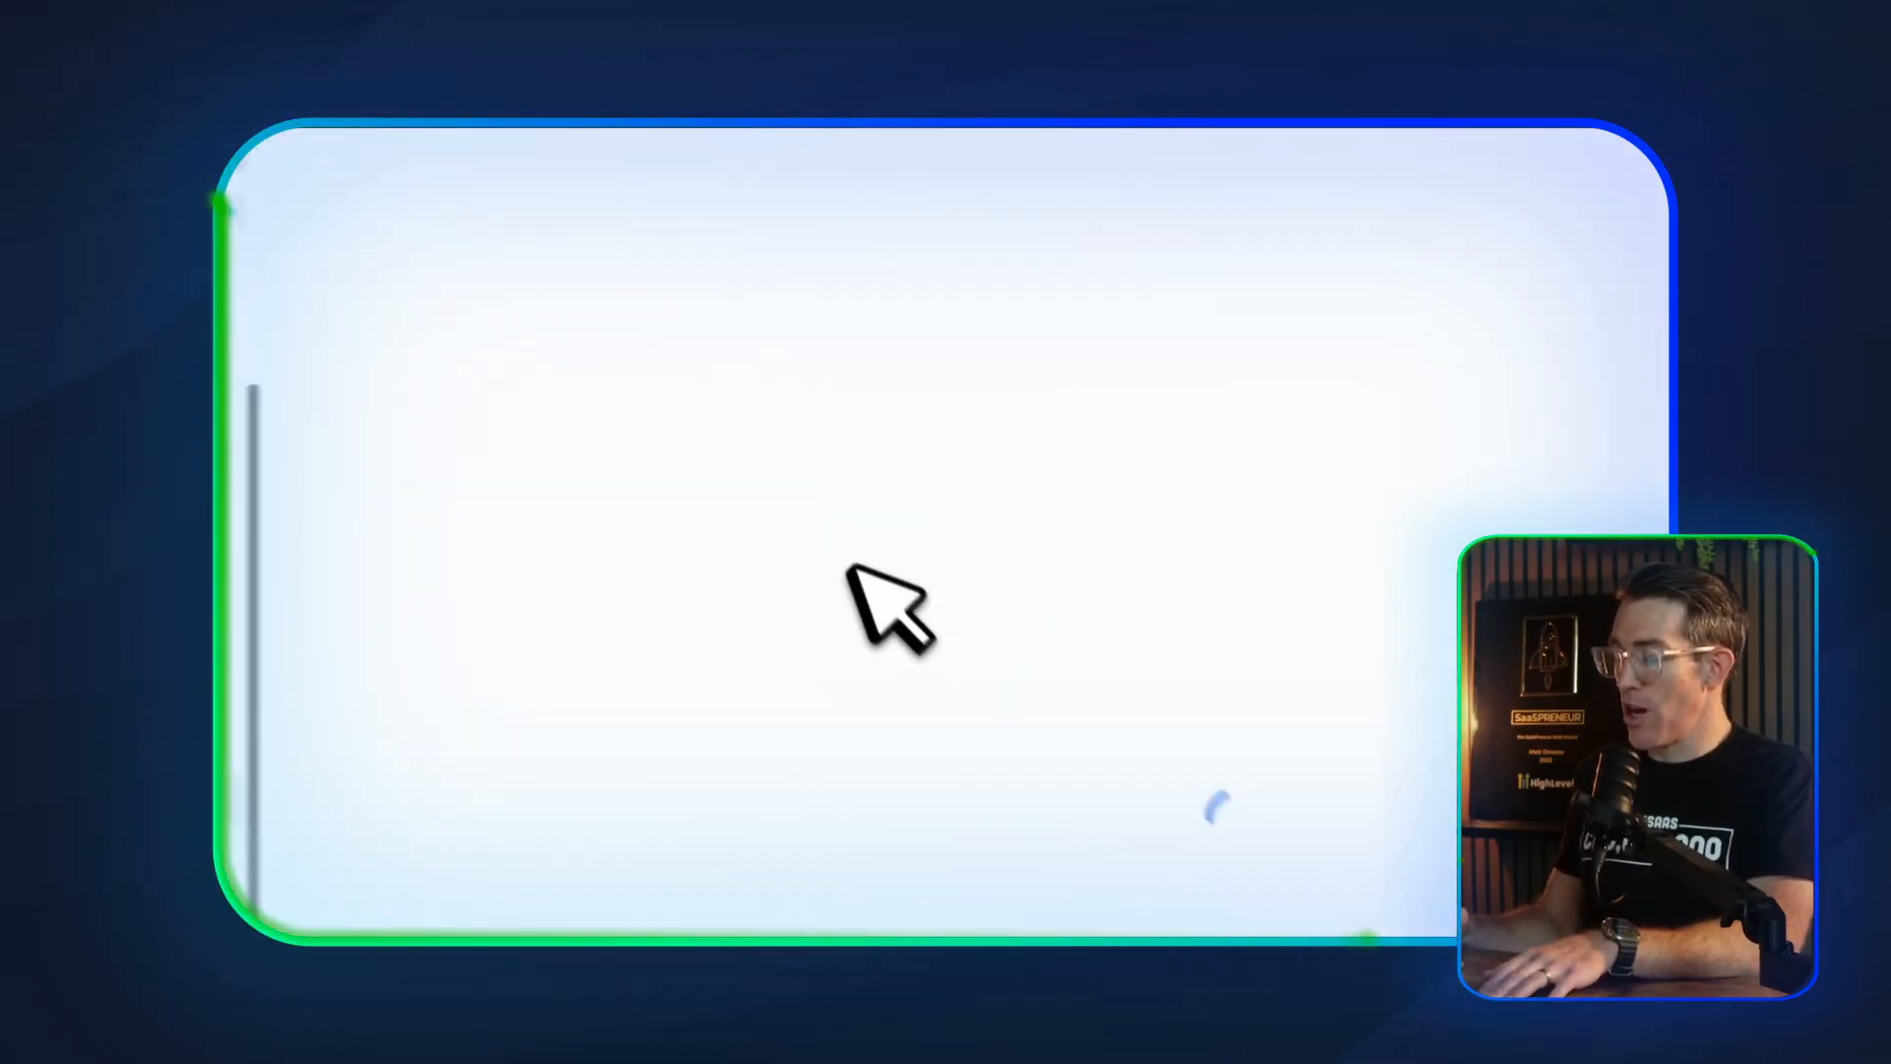